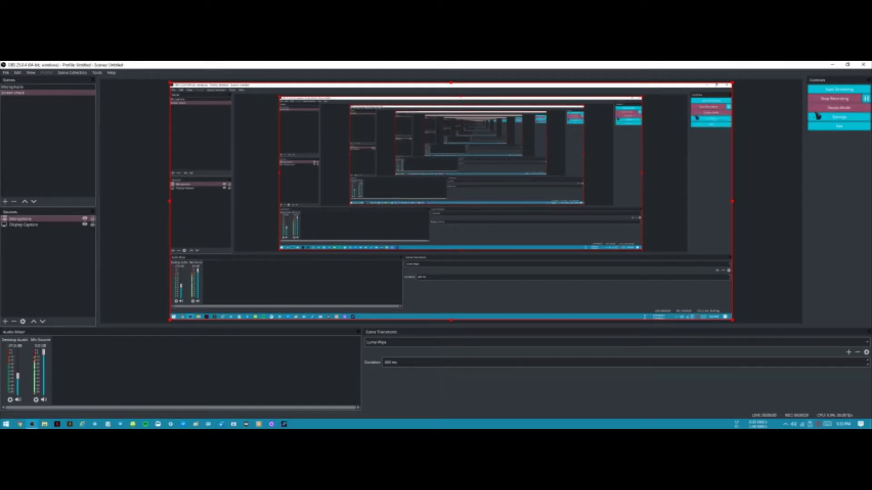
left_click(817, 119)
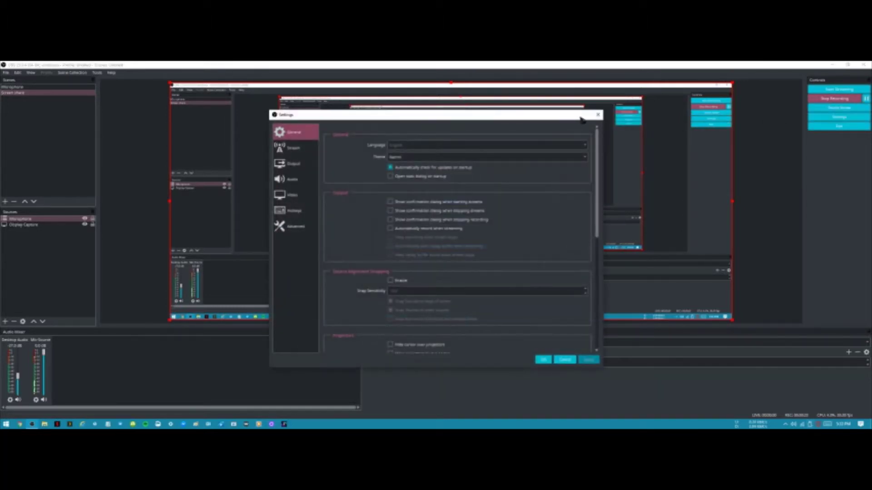
left_click(598, 116)
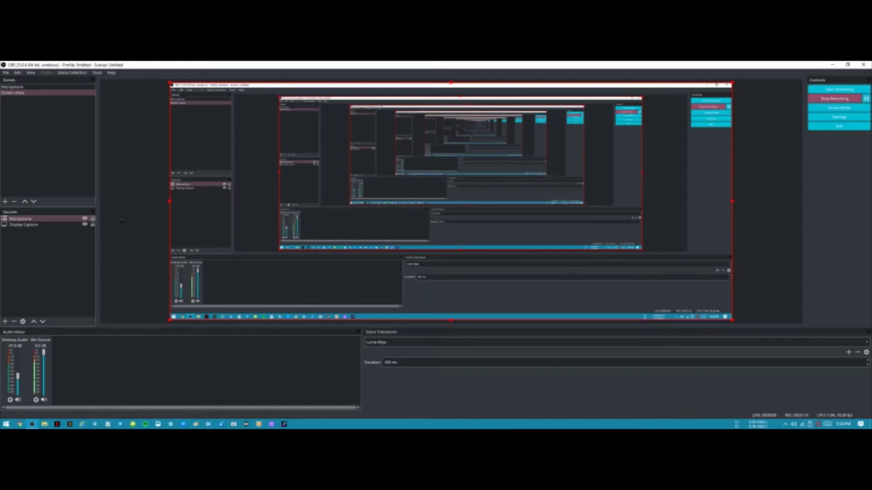
left_click(38, 93)
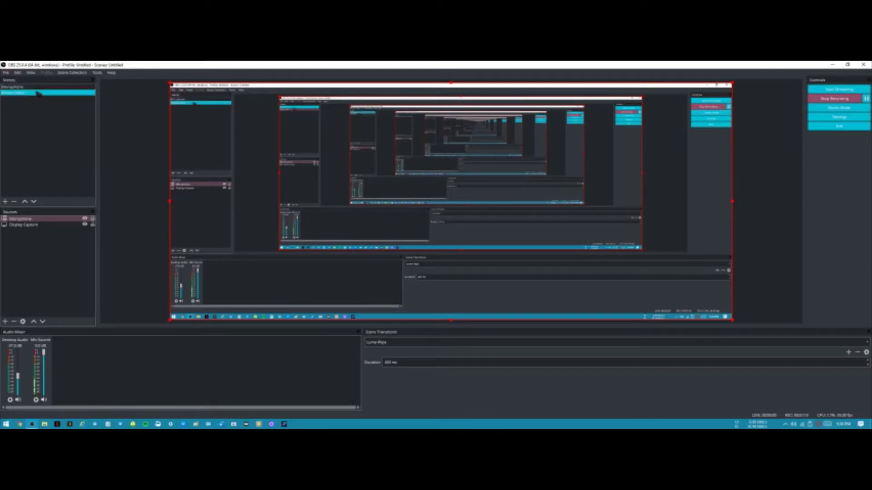
left_click(14, 87)
left_click(13, 86)
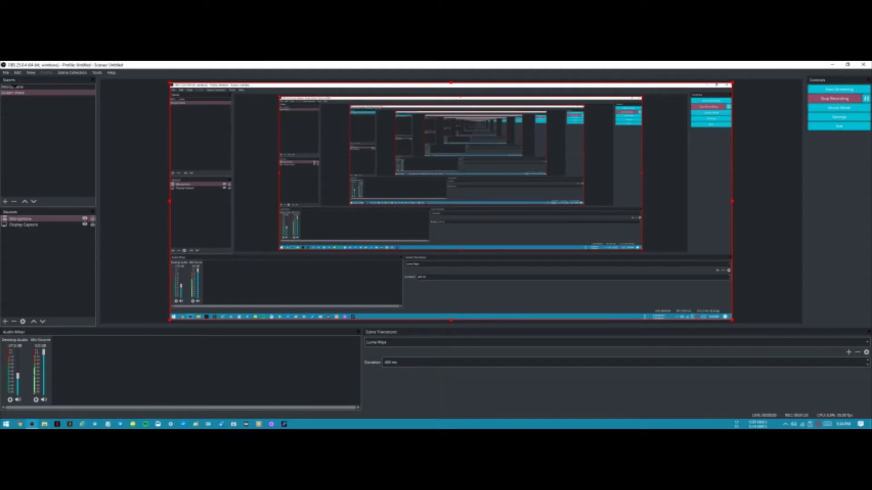
key("Return")
Review the audio device assignments in the program settings, then close the settings.
left_click(817, 119)
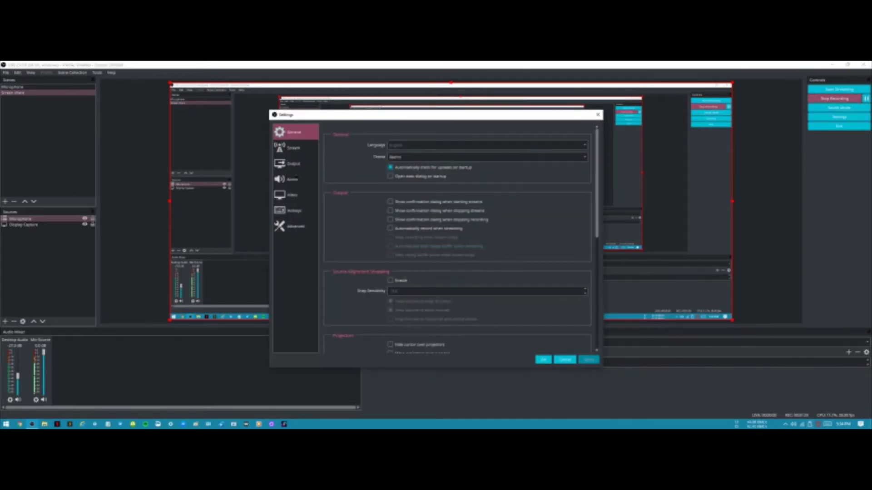
left_click(302, 183)
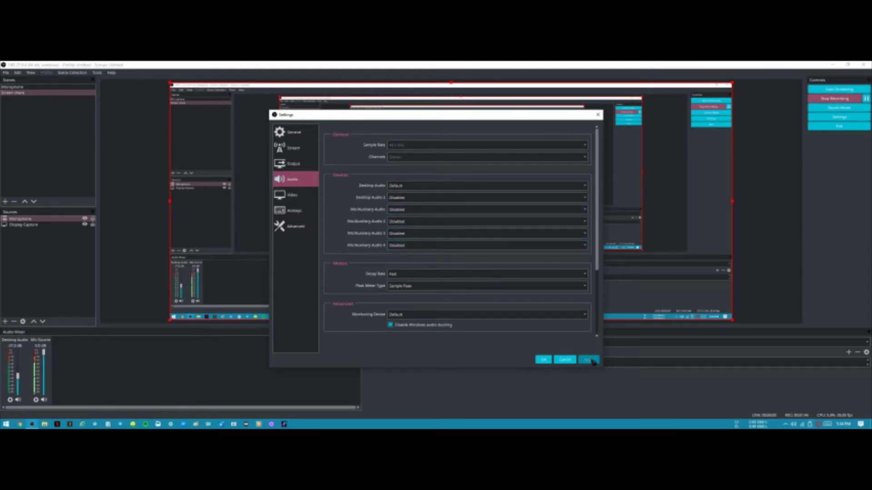
left_click(540, 361)
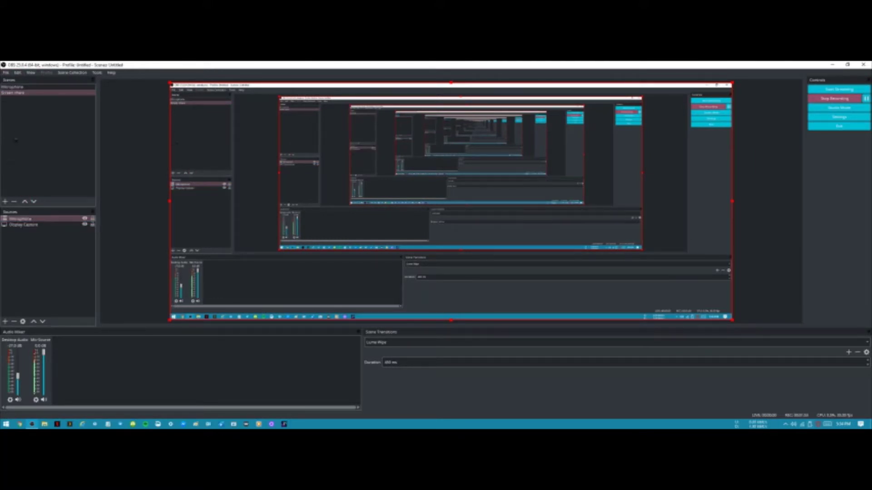
right_click(12, 141)
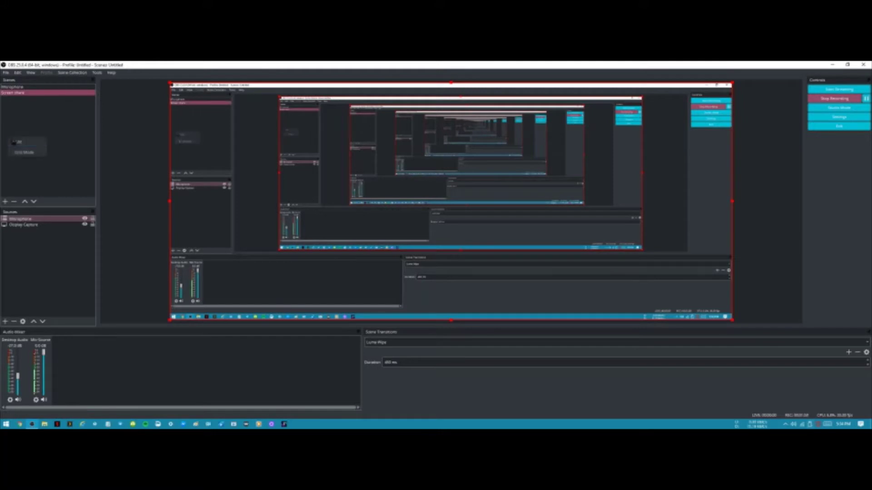
left_click(27, 143)
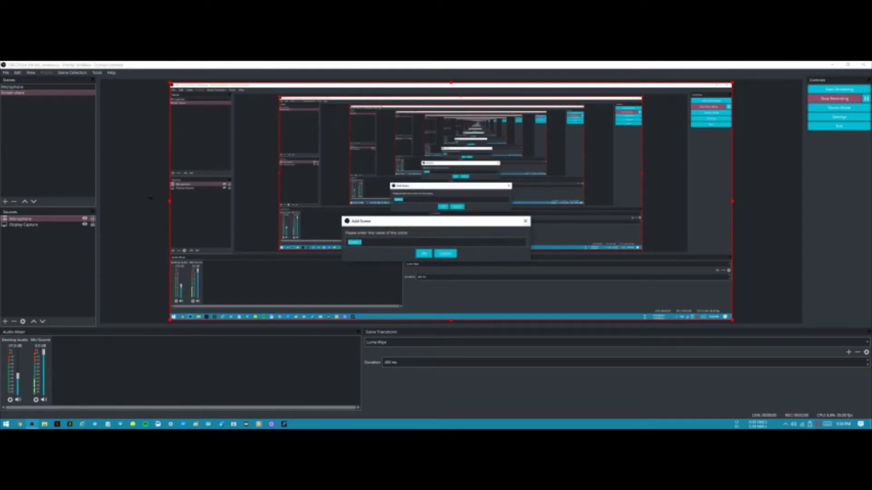
left_click(445, 254)
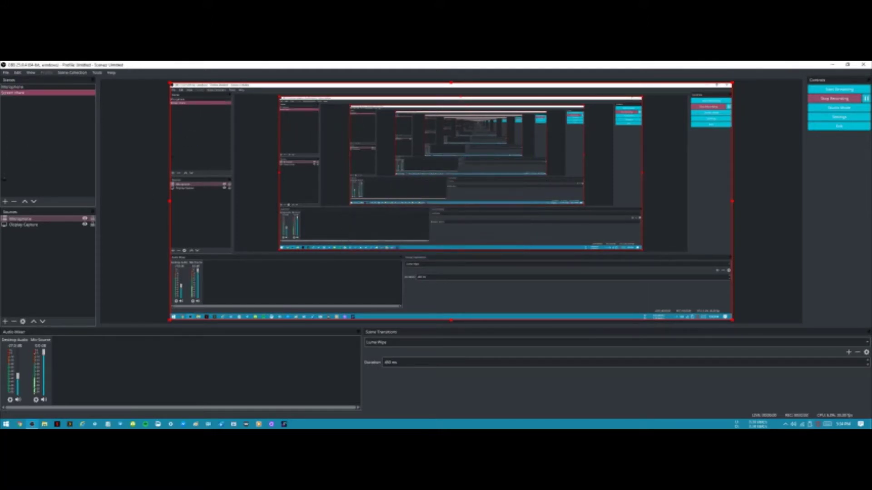
left_click(5, 201)
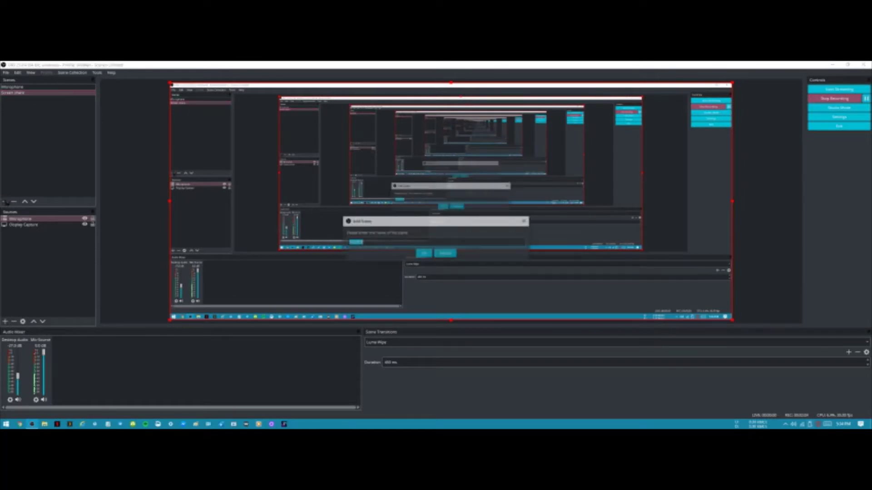
left_click(446, 254)
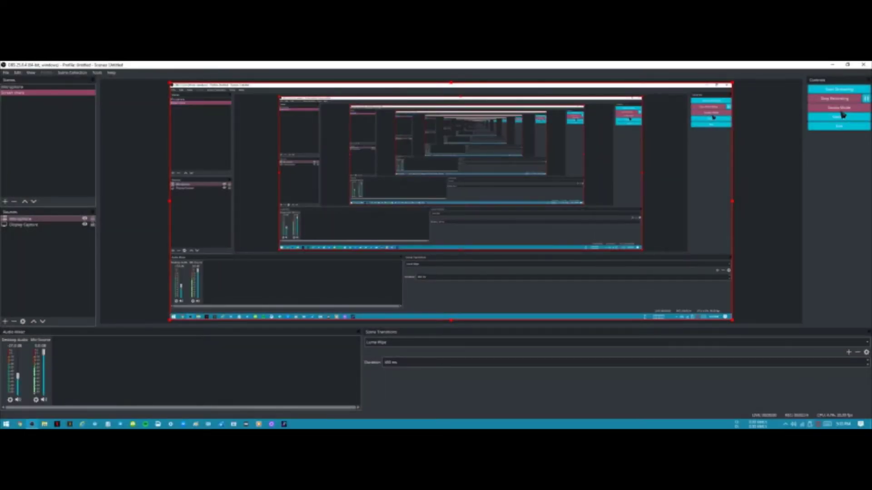
Turn on Studio Mode and load the Microphone scene into the preview.
left_click(840, 109)
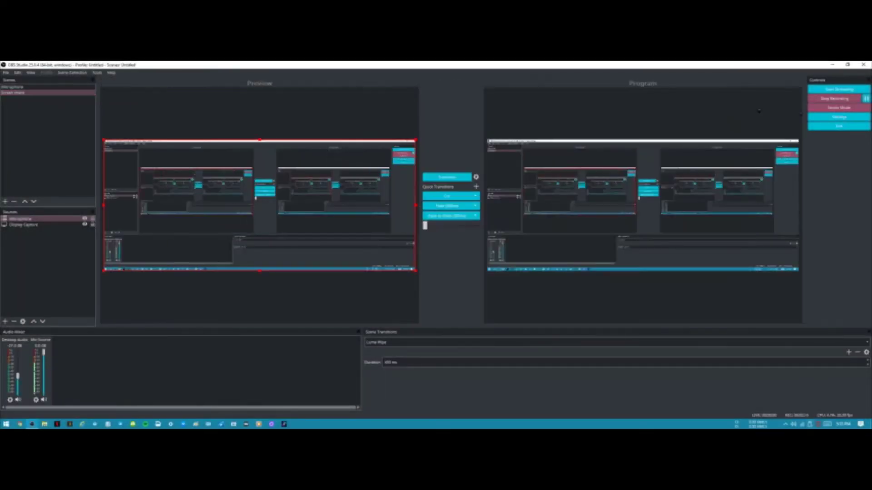
left_click(27, 86)
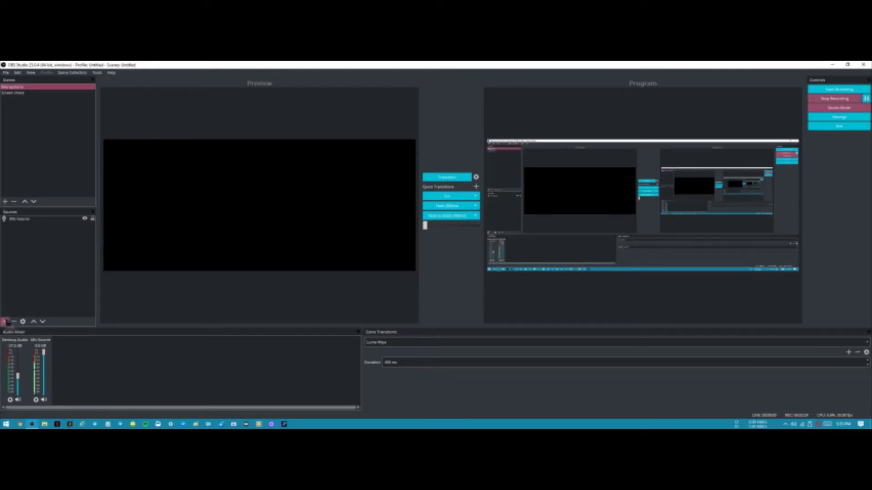
left_click(6, 322)
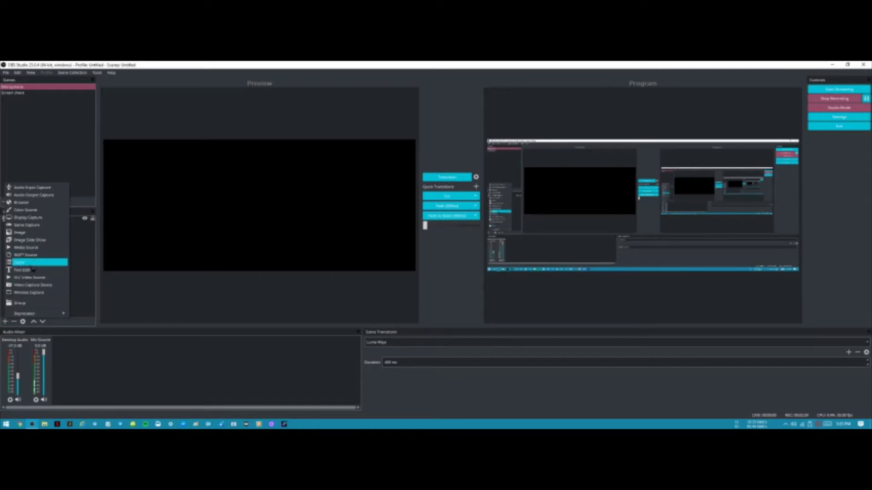
left_click(45, 188)
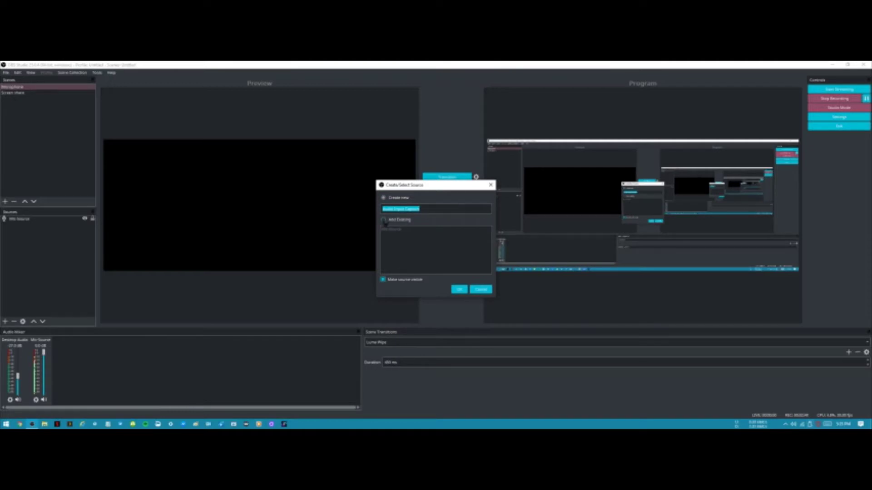
left_click(384, 220)
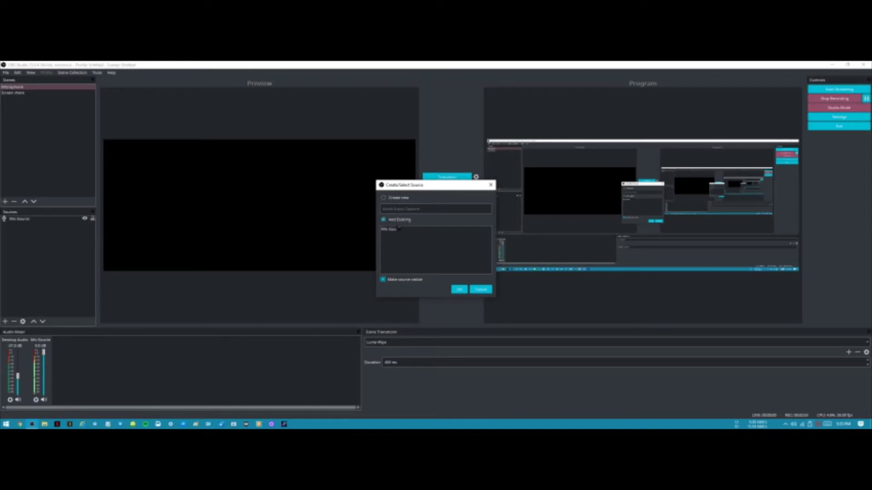
left_click(397, 230)
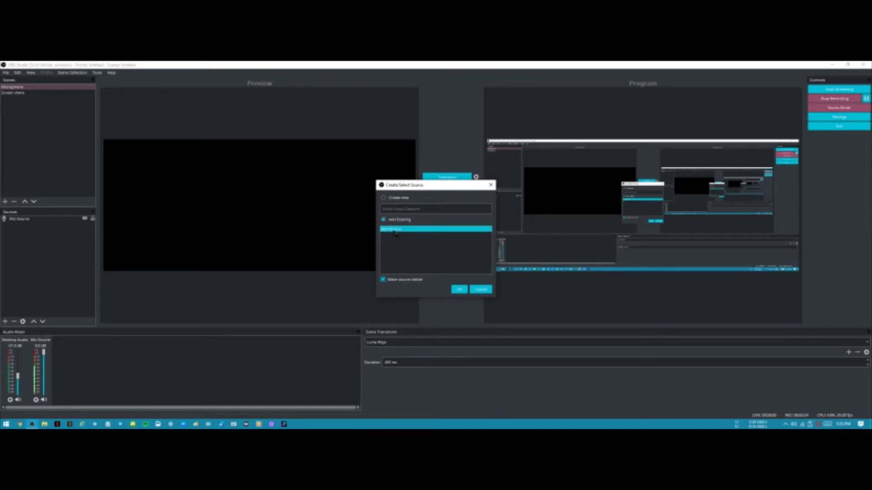
left_click(459, 291)
left_click(481, 290)
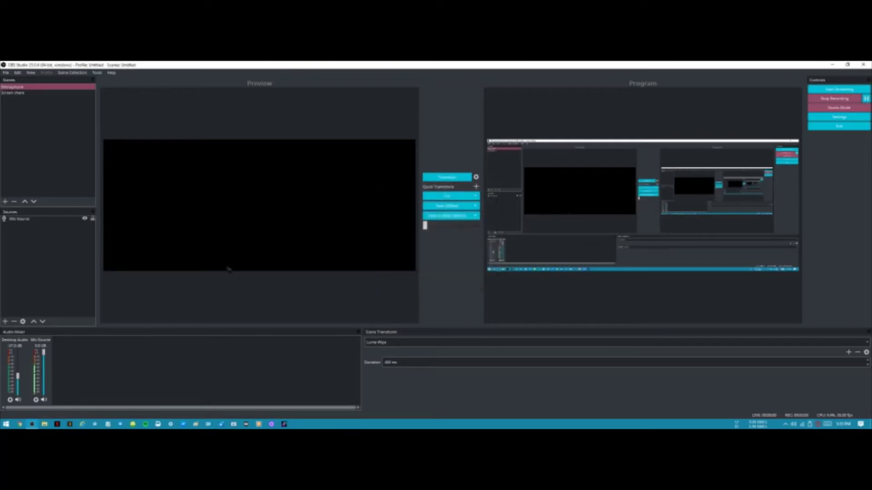
Examine the Compressor and Noise Gate filter settings applied to the Mic Source.
left_click(13, 219)
left_click(10, 227)
left_click(11, 221)
right_click(12, 219)
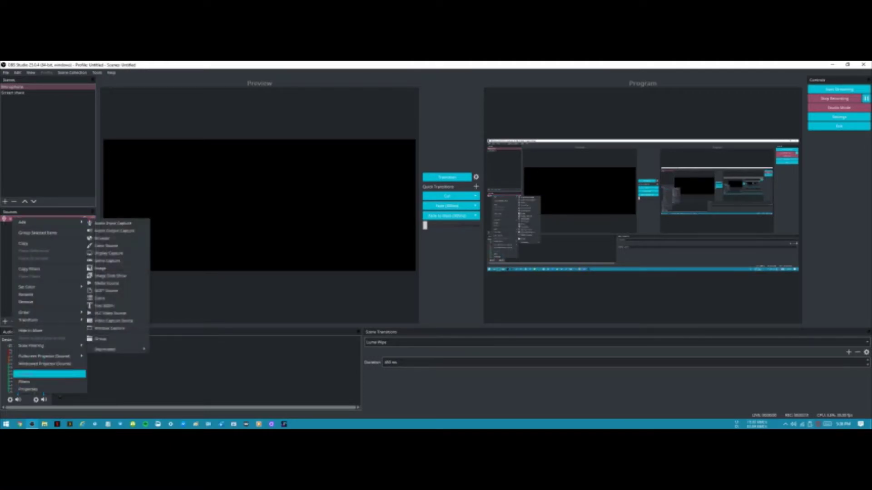
left_click(25, 382)
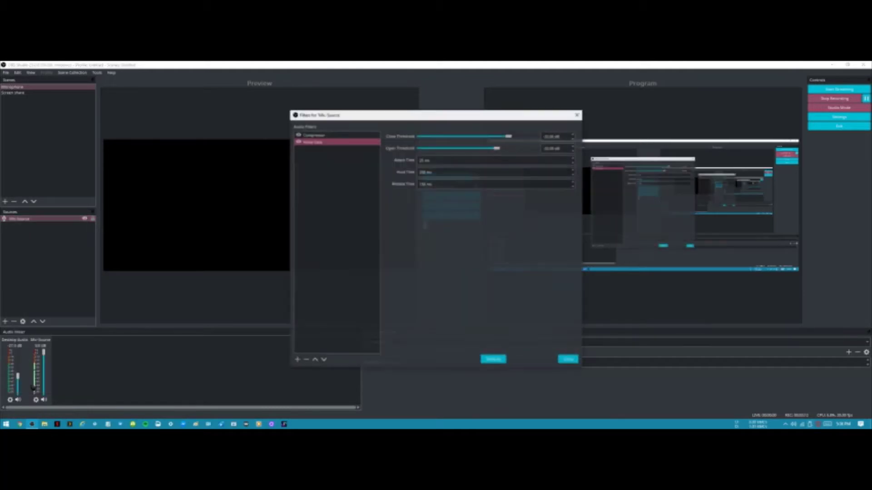
left_click(343, 135)
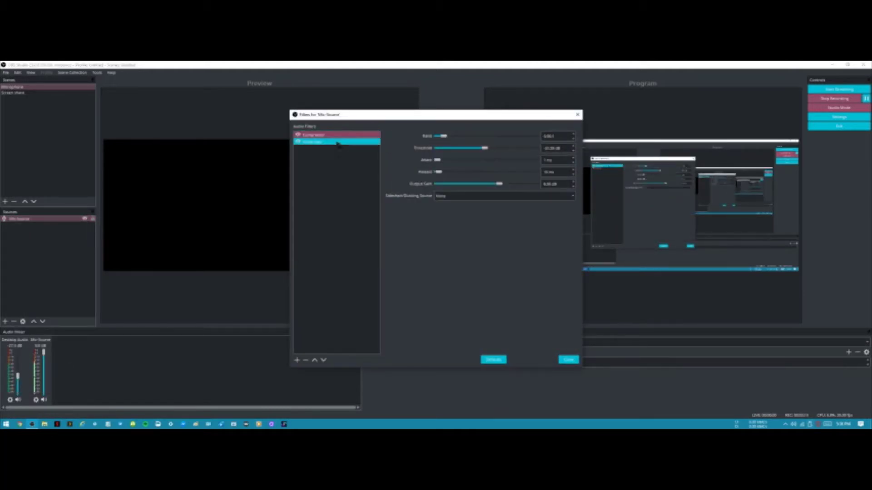
left_click(342, 142)
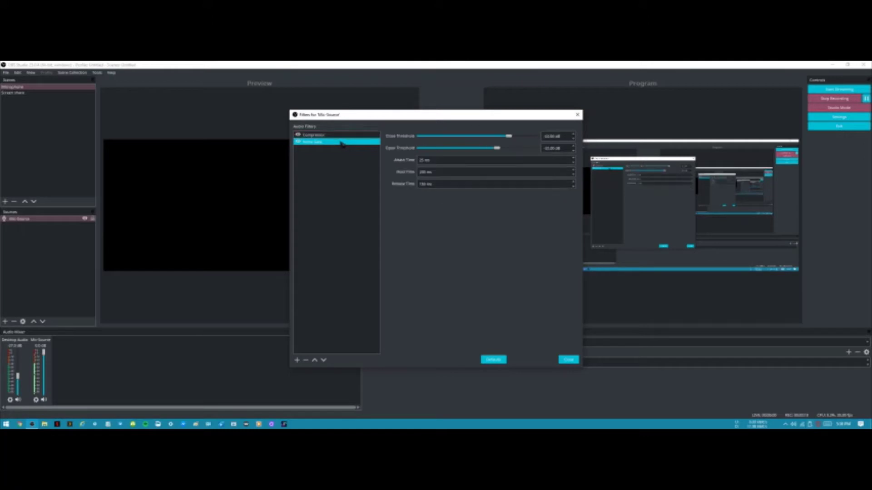
left_click(343, 135)
left_click(341, 142)
left_click(343, 135)
left_click(341, 142)
left_click(344, 135)
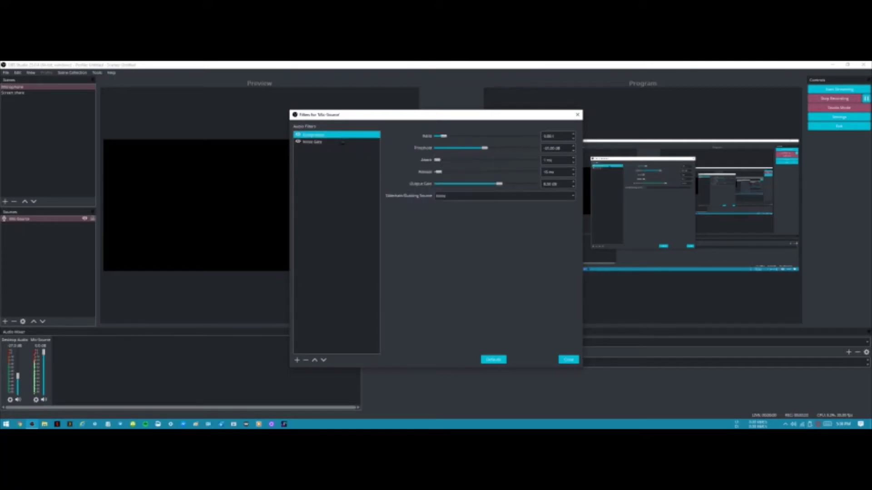
left_click(342, 142)
left_click(342, 136)
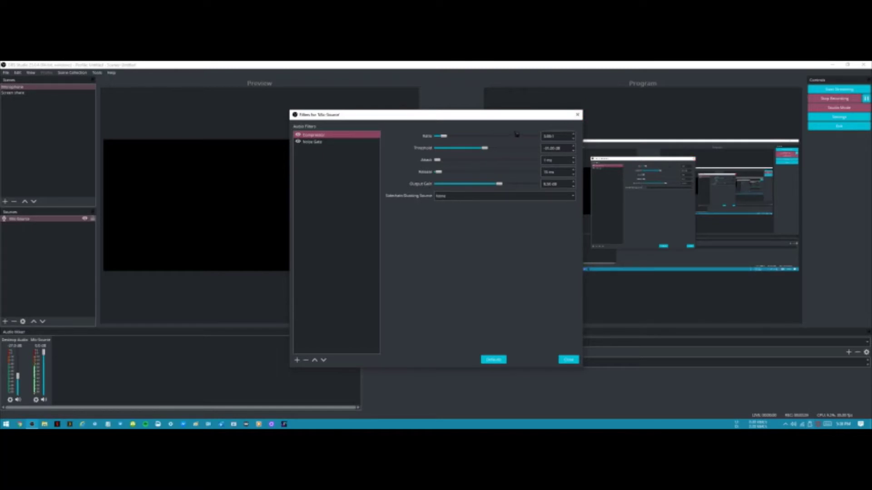
left_click(577, 116)
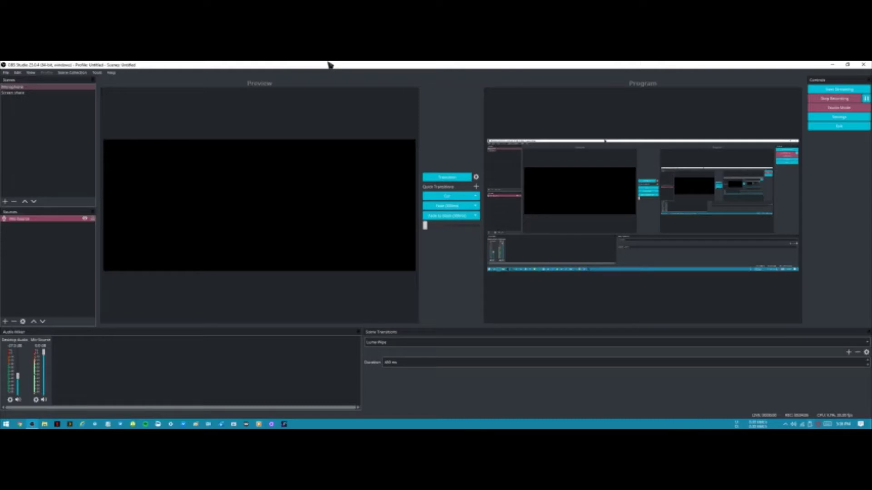
Load the Screen share scene into the preview.
left_click(26, 89)
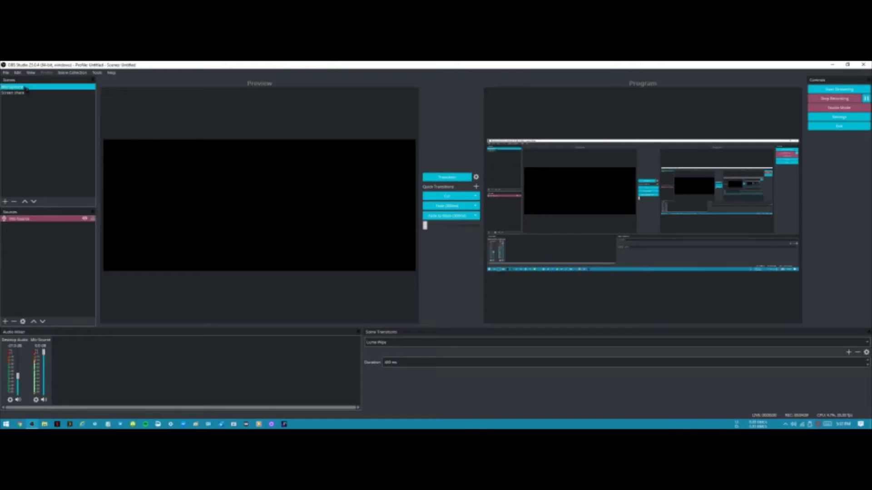
left_click(7, 93)
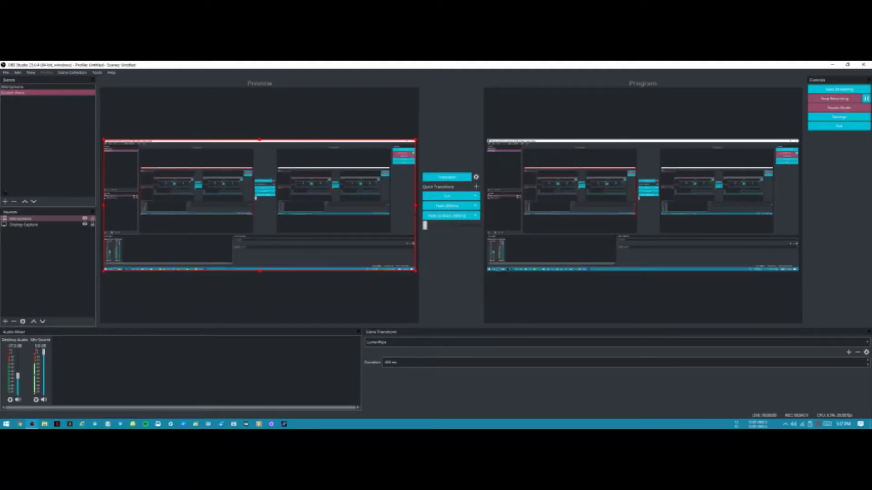
left_click(6, 323)
left_click(6, 322)
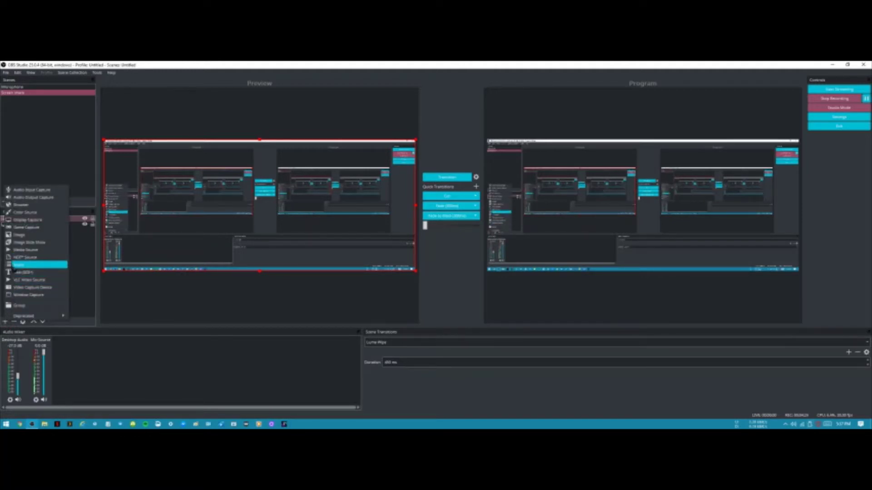
left_click(18, 265)
left_click(398, 229)
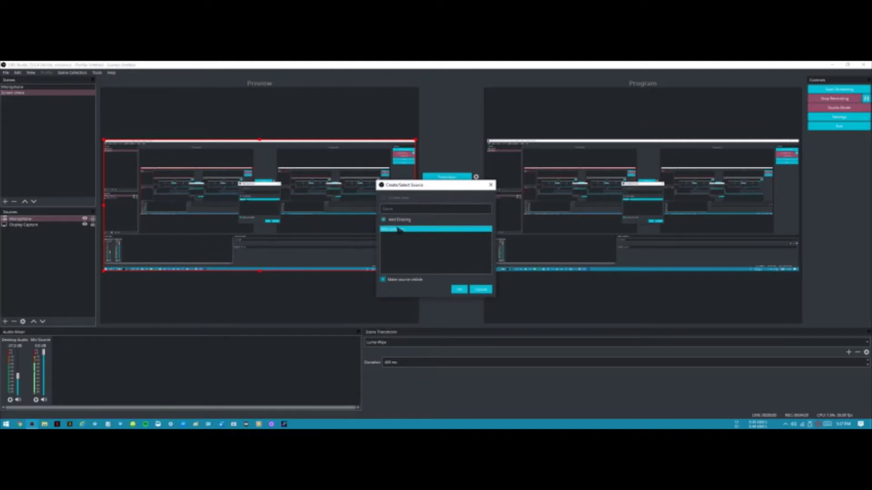
left_click(481, 290)
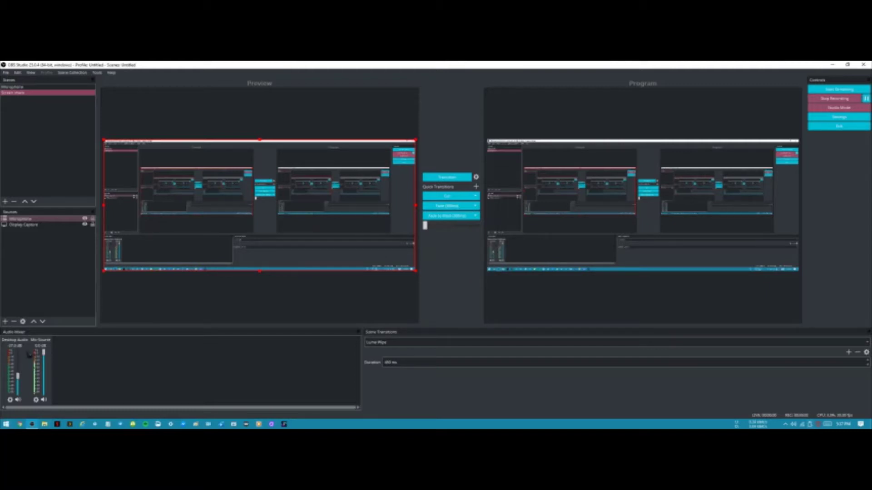
Add a new scene named Camera.
left_click(22, 93)
left_click(6, 202)
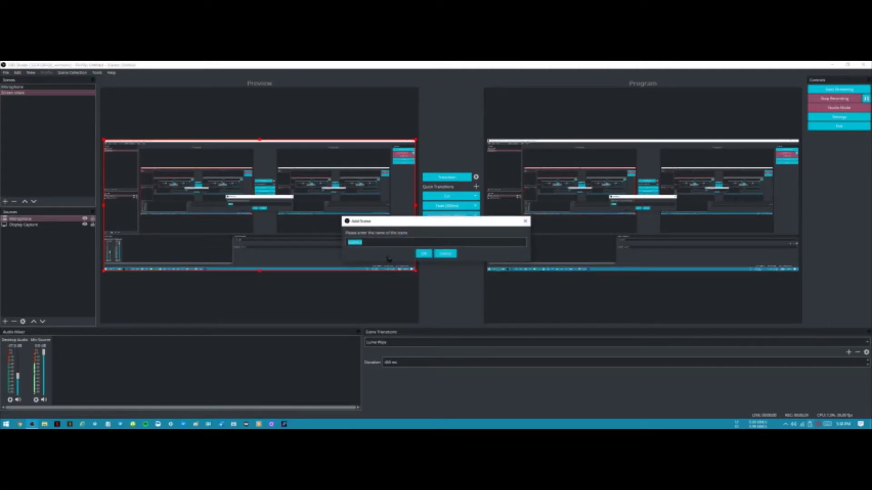
type("G")
type("old")
type("era")
left_click(423, 254)
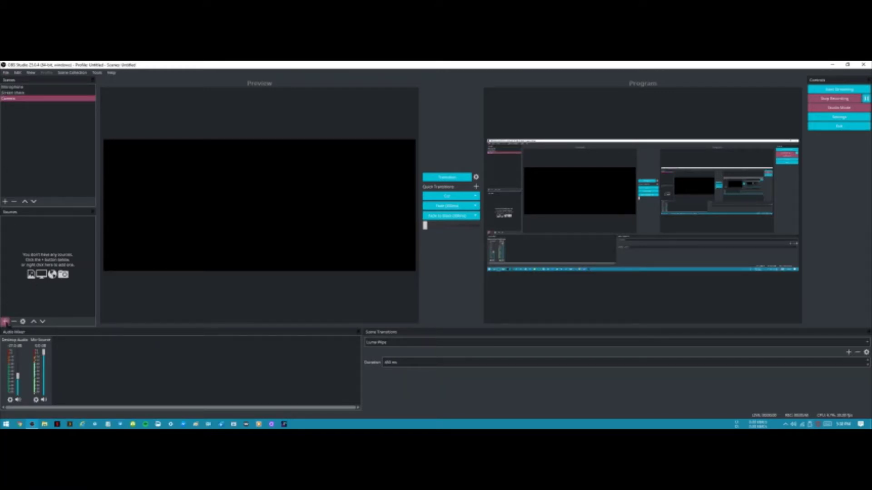
Add a new Video Capture Device source named Logitech C920 to the Camera scene.
left_click(5, 322)
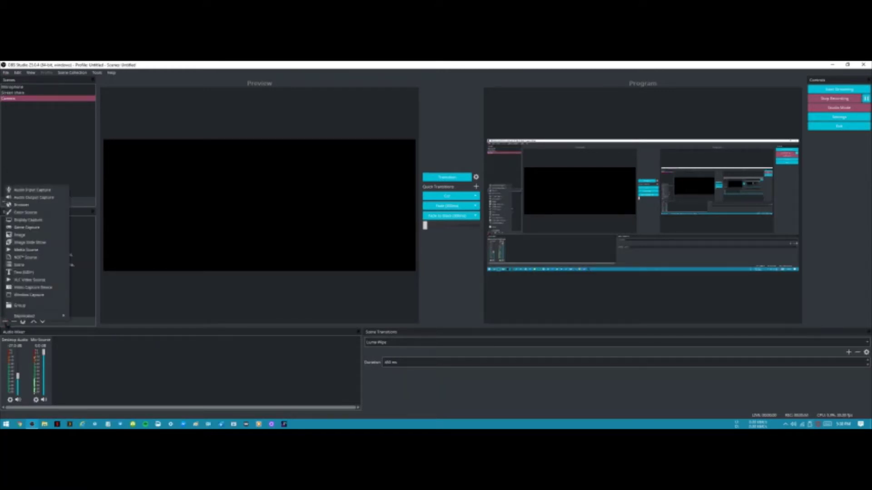
left_click(27, 287)
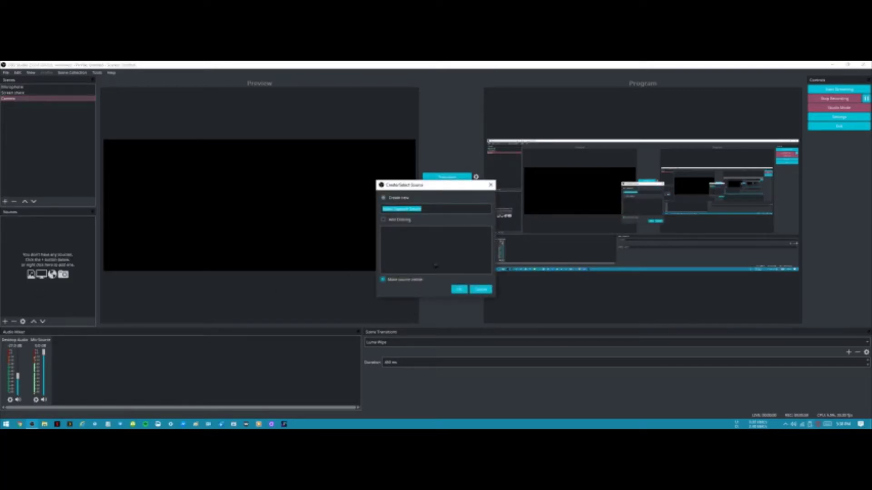
type("Logitech C920")
left_click(401, 209)
double_click(390, 209)
left_click(413, 211)
left_click(459, 290)
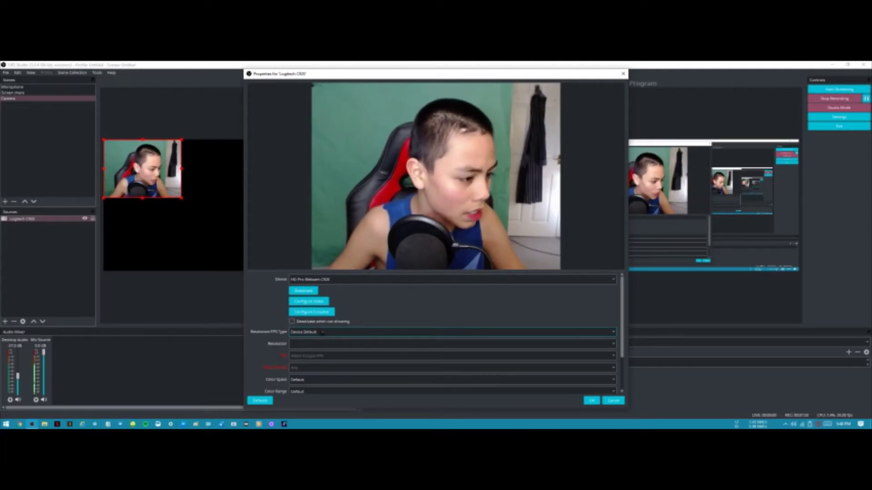
left_click(322, 333)
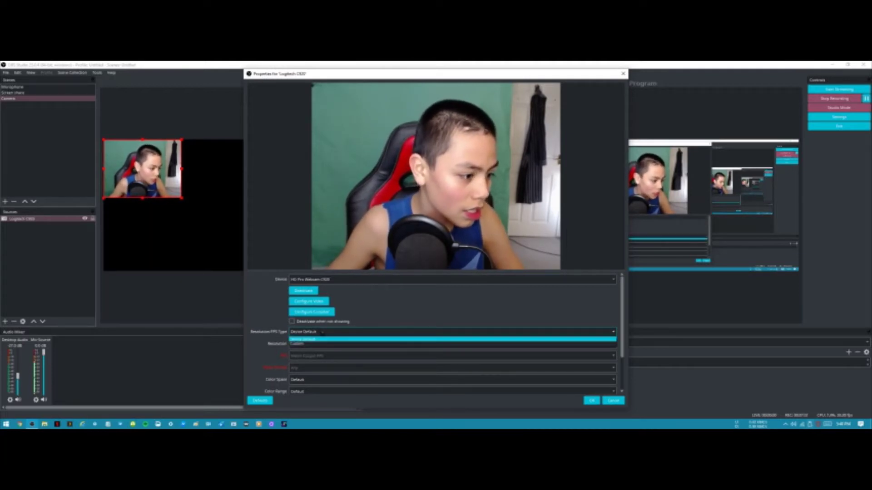
left_click(303, 345)
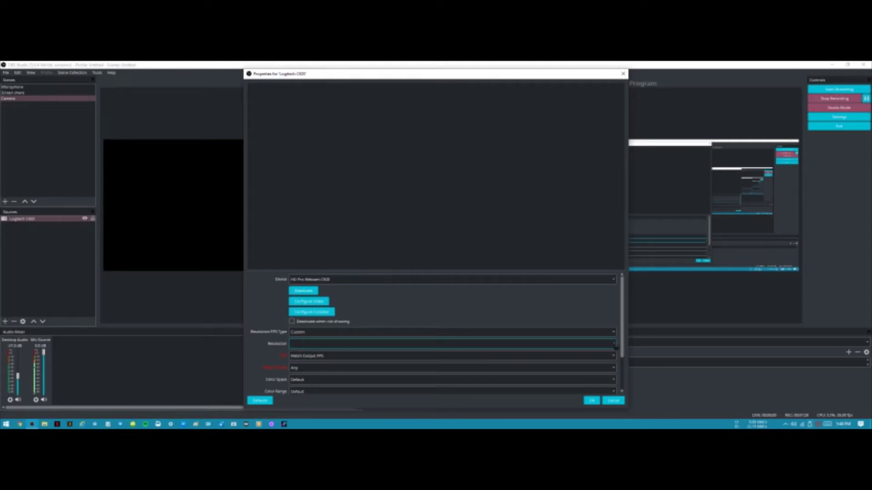
left_click(614, 344)
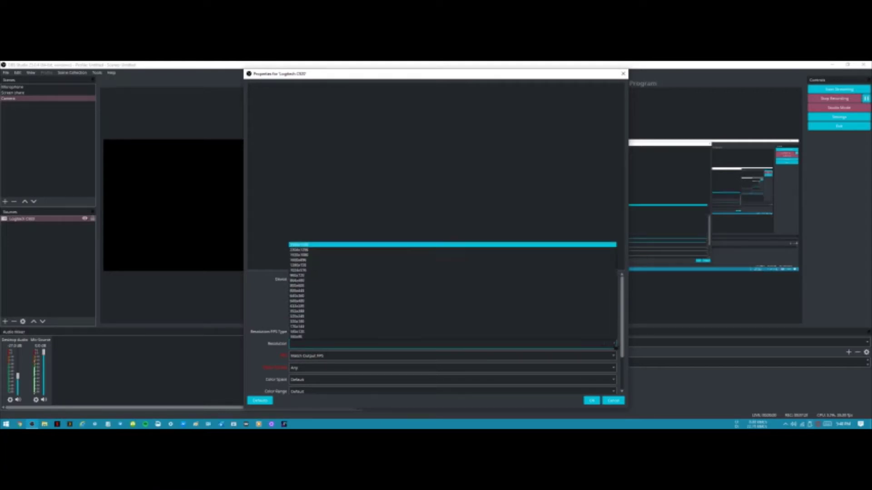
left_click(299, 255)
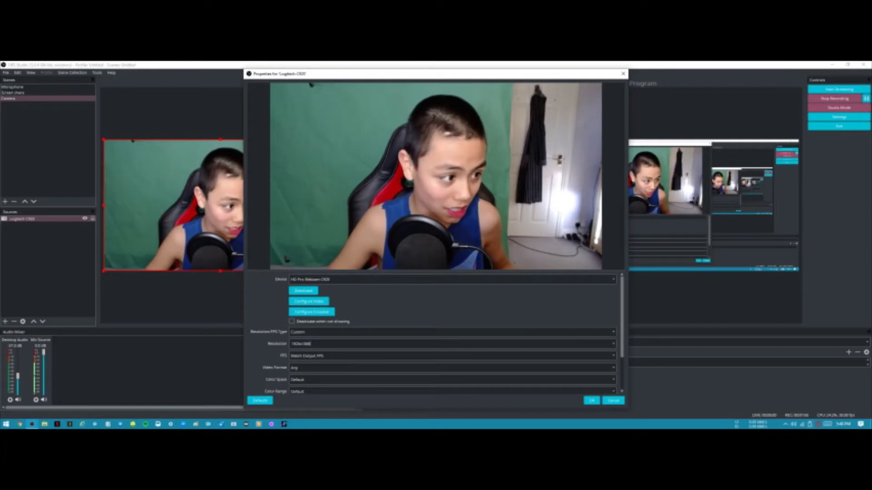
scroll(328, 346, "down", 1)
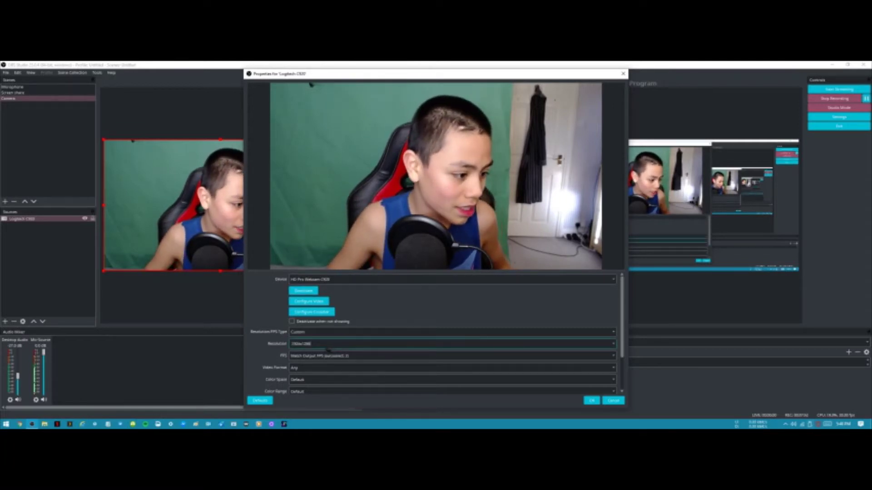
left_click(375, 358)
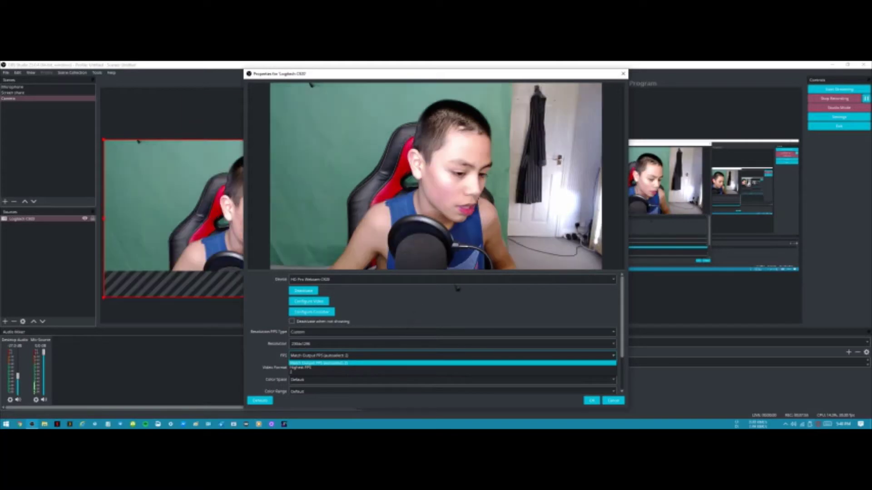
left_click(430, 306)
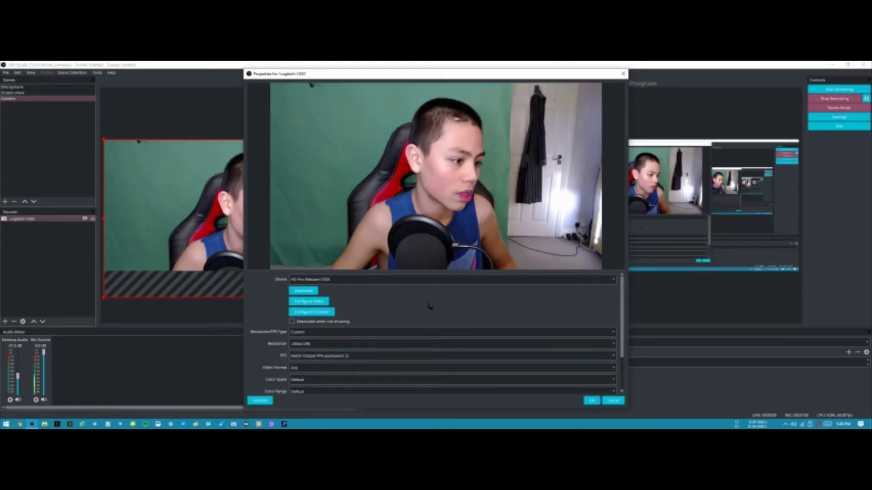
left_click(267, 402)
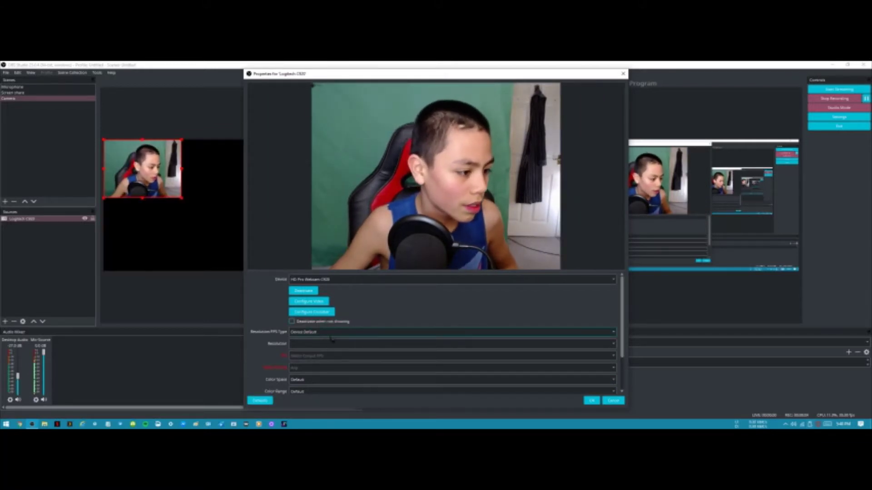
Set the webcam's Resolution/FPS Type to Custom and its resolution to 1920x1080.
left_click(313, 332)
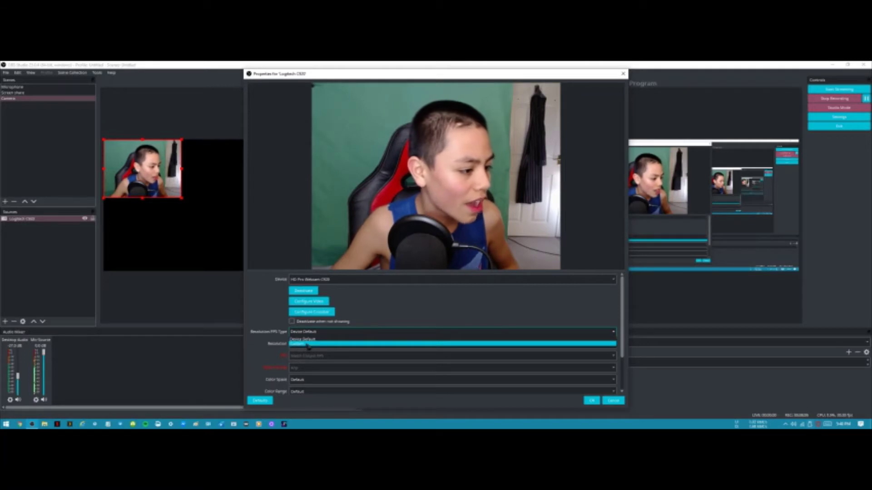
left_click(308, 345)
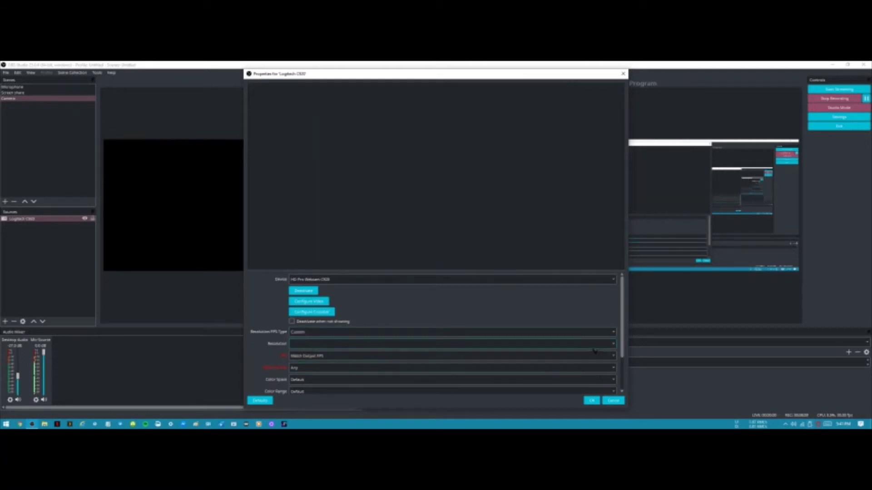
left_click(613, 344)
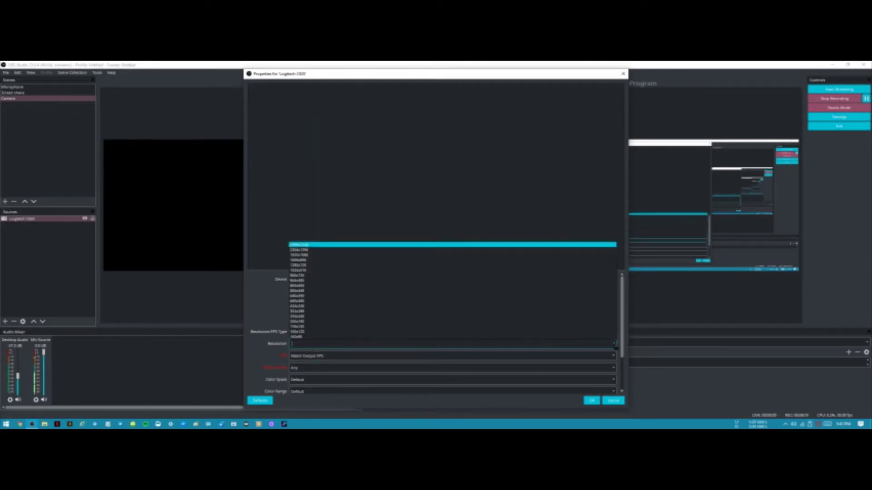
left_click(307, 256)
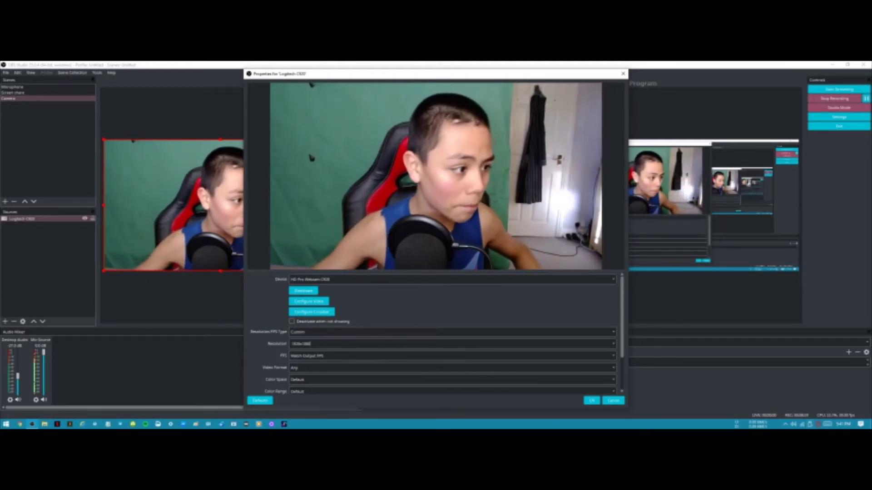
Set the webcam's FPS to Highest FPS and its video format to MJPEG.
left_click_drag(348, 76, 525, 70)
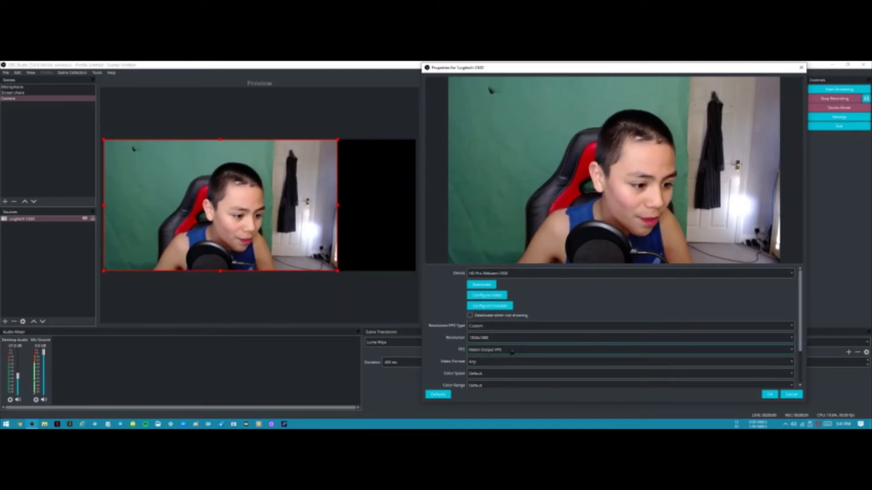
left_click(791, 351)
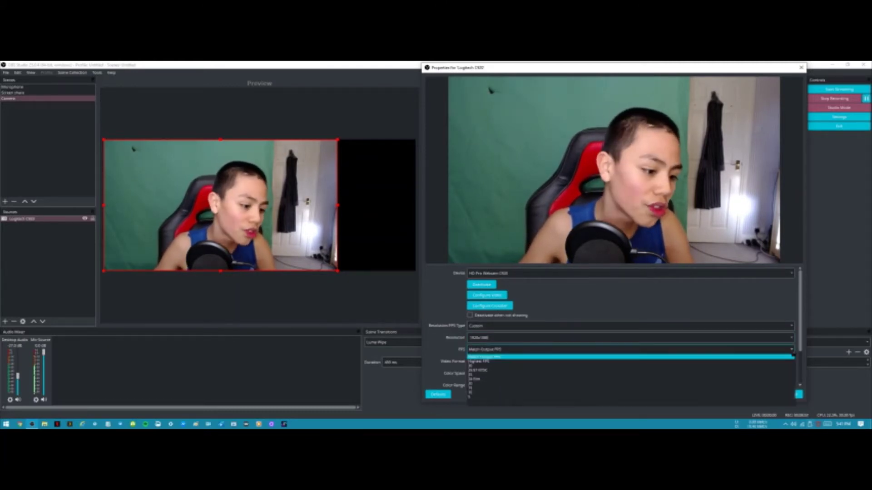
left_click(532, 362)
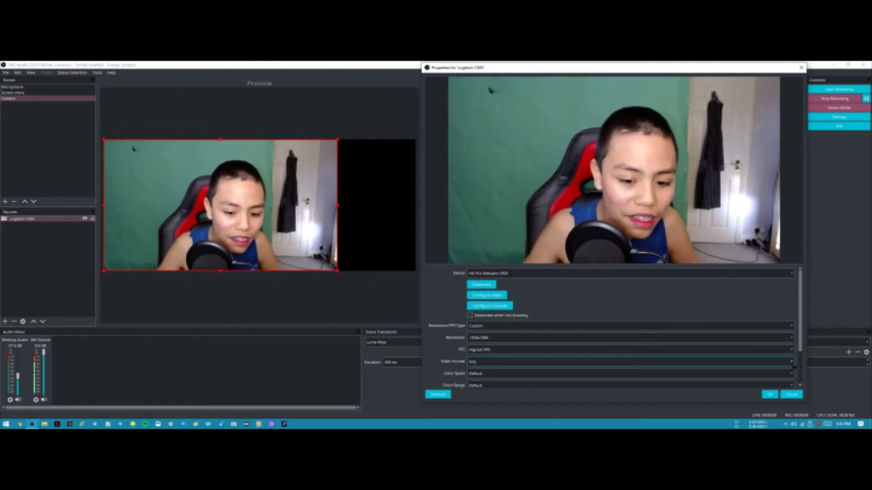
left_click(791, 363)
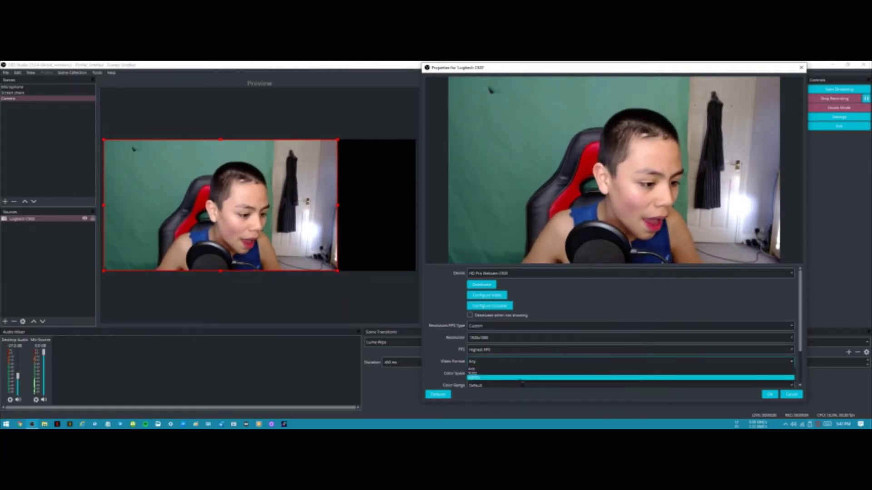
left_click(521, 379)
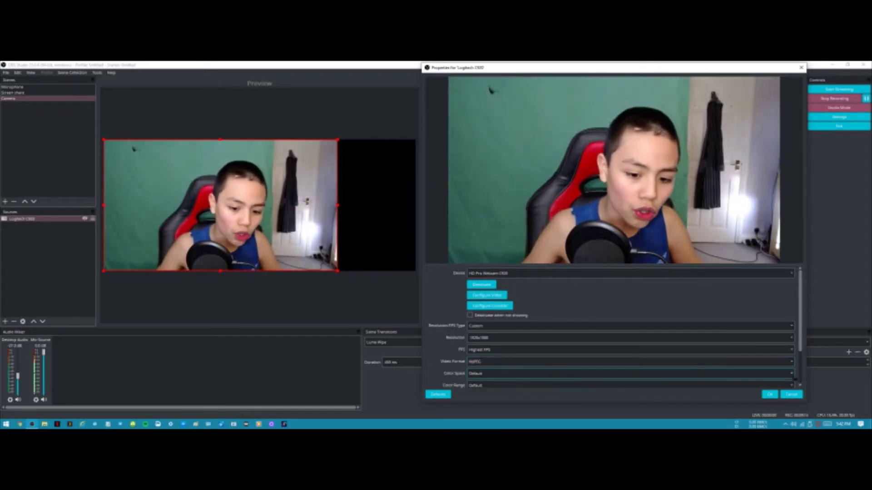
Set the webcam's color space to 709 and color range to Full, and accept the source properties.
left_click(793, 377)
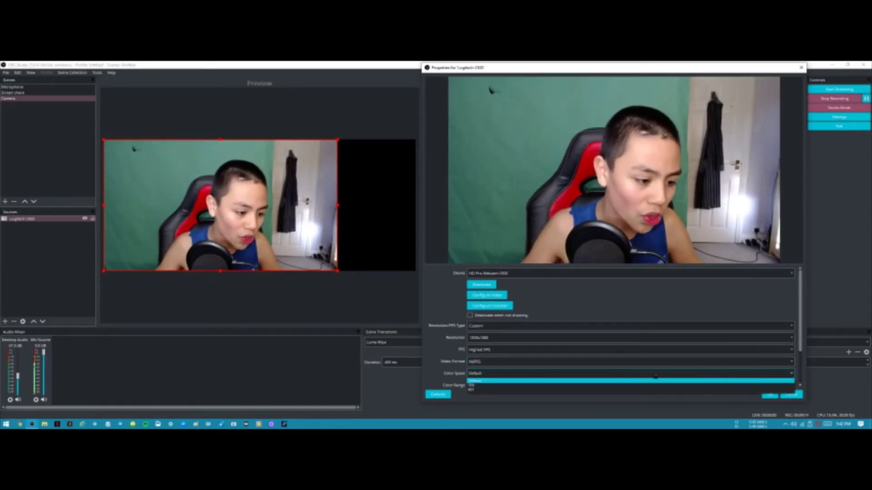
left_click(576, 391)
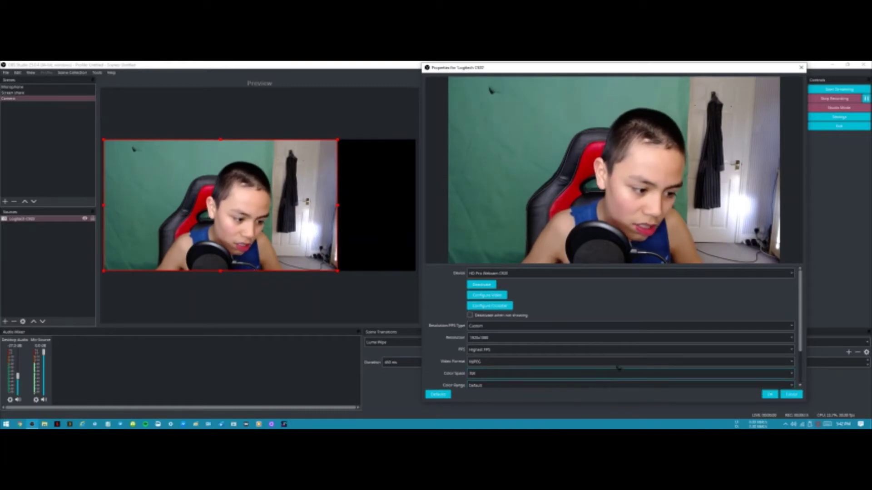
left_click(792, 386)
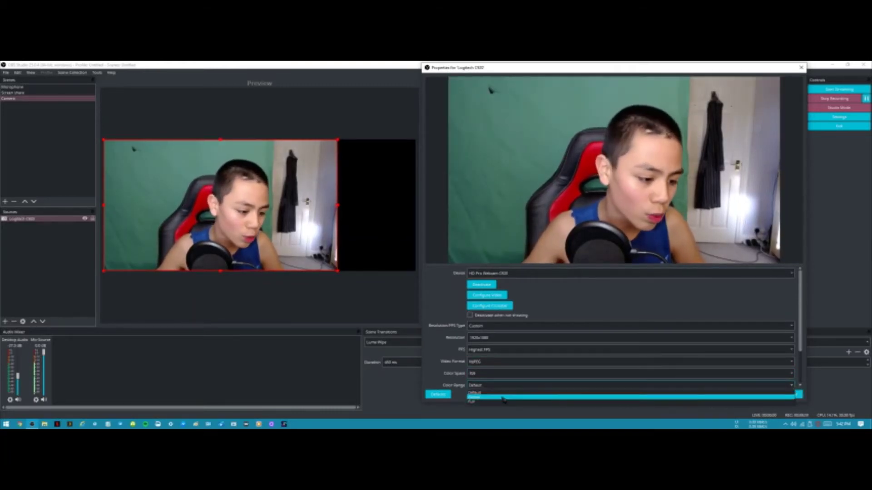
left_click(501, 402)
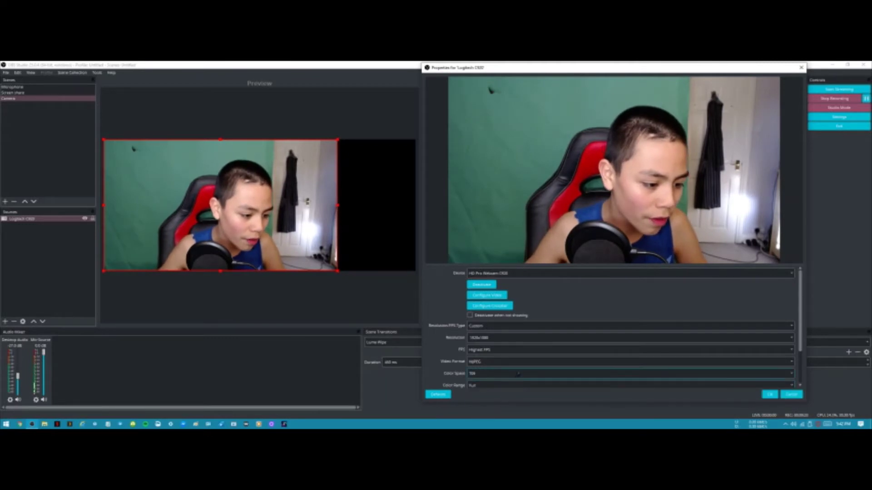
scroll(520, 375, "down", 1)
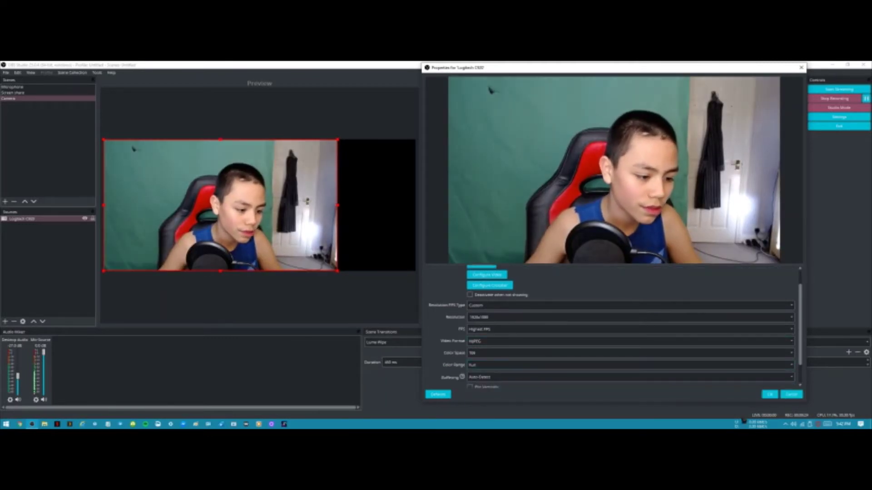
left_click(769, 395)
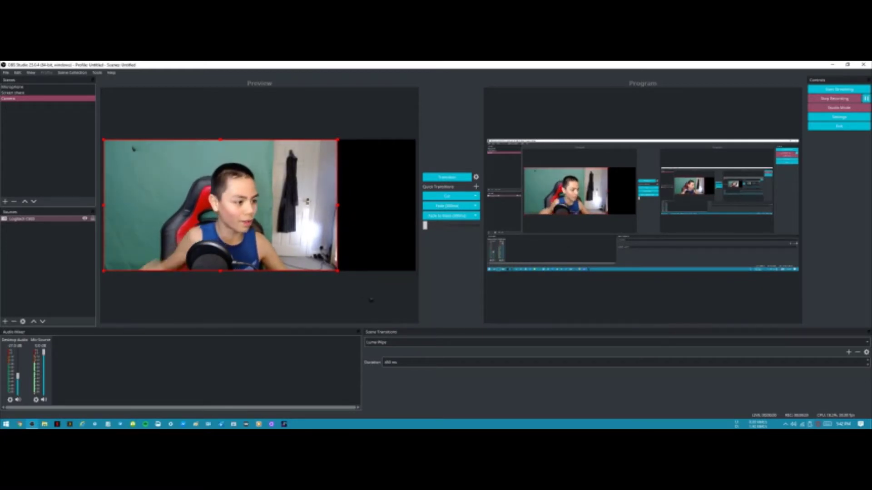
Fit the camera source to the screen and crop the door area off the right side of its image.
left_click_drag(220, 205, 219, 203)
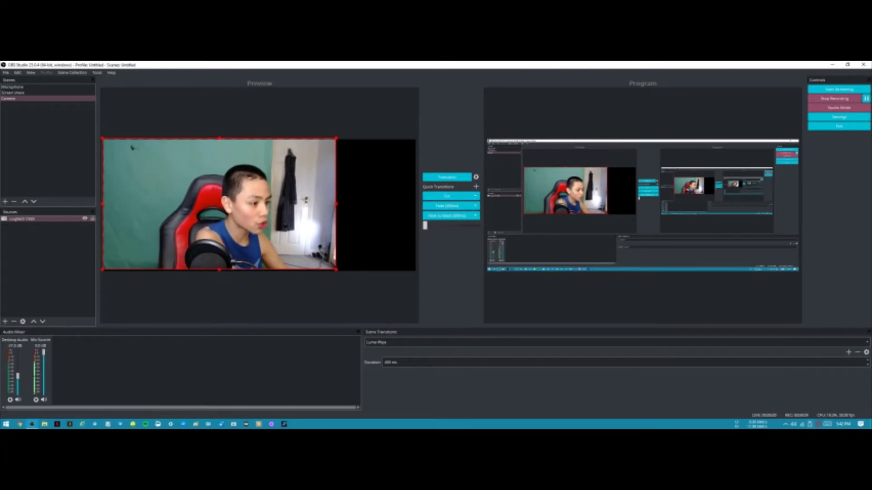
key("ctrl+f")
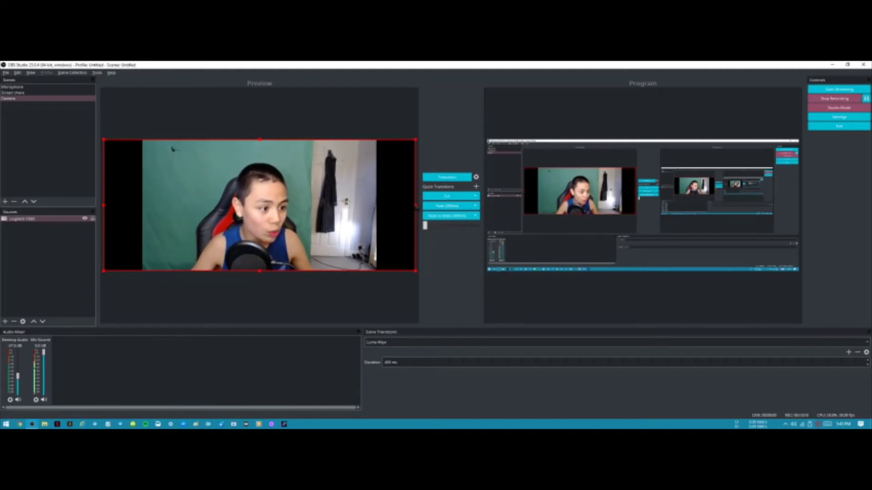
left_click_drag(416, 206, 345, 226)
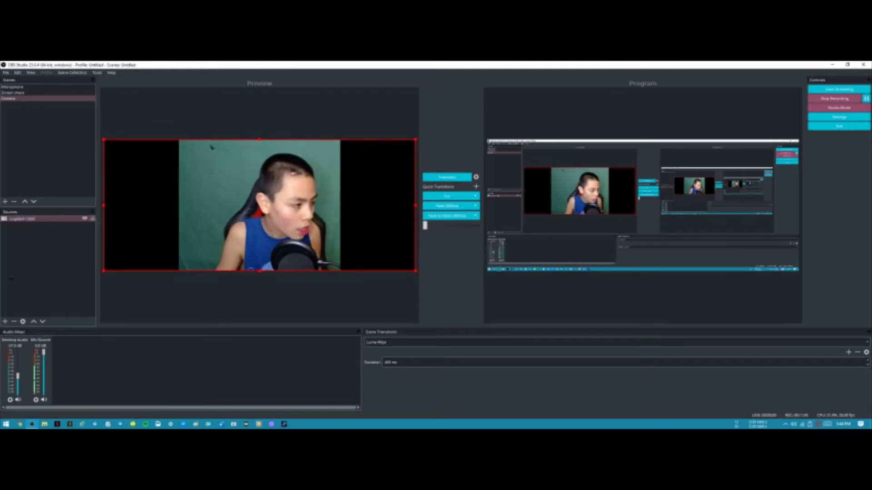
Open the filters of the Logitech webcam source and move the filters window clear of the preview.
left_click(33, 220)
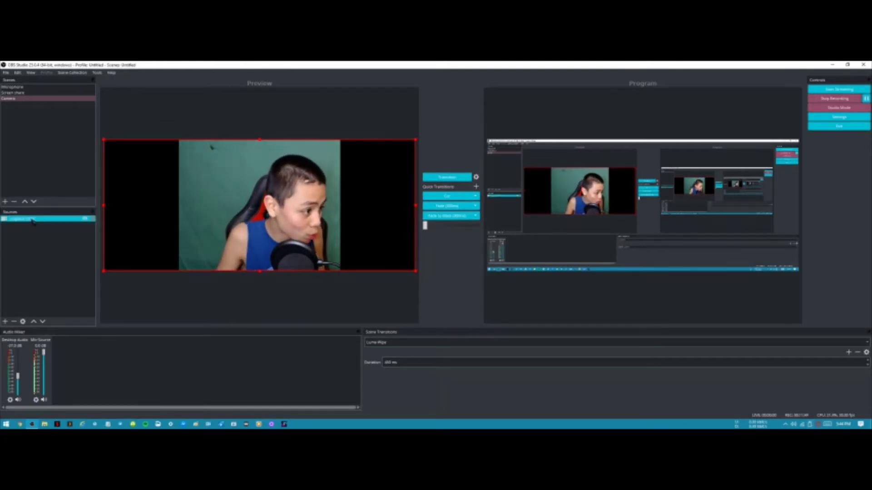
right_click(33, 221)
left_click(4, 257)
left_click(20, 221)
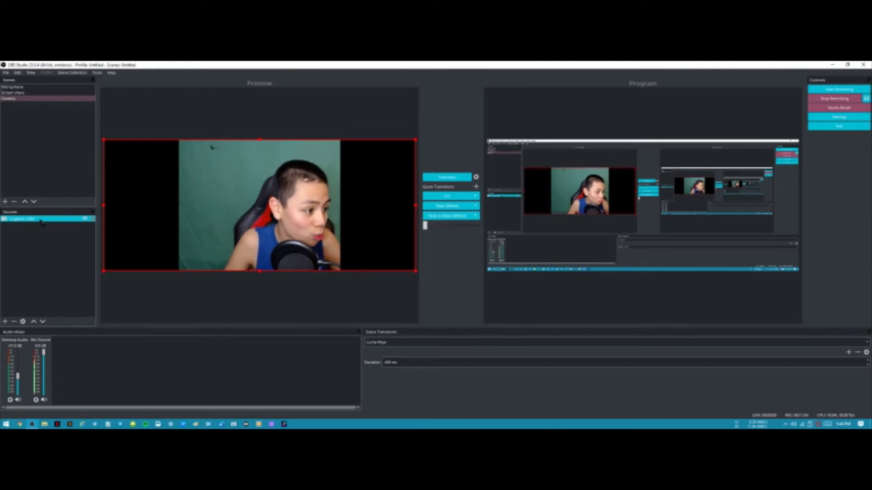
right_click(41, 221)
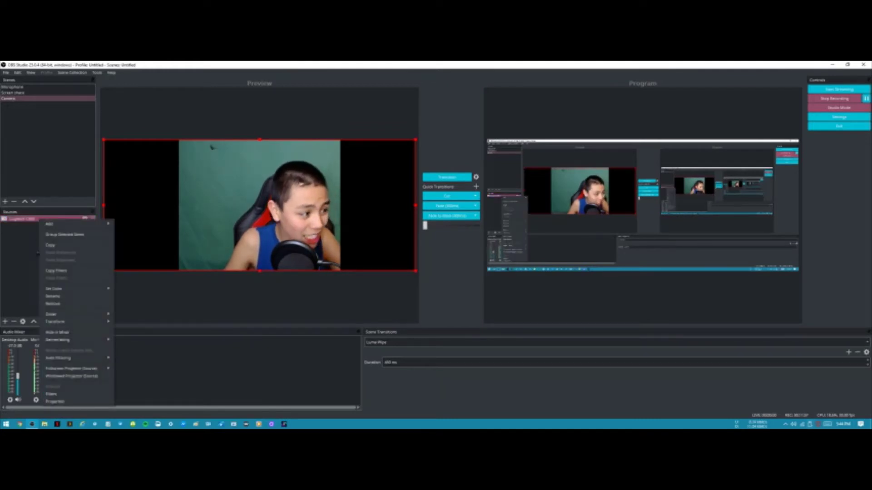
left_click(62, 394)
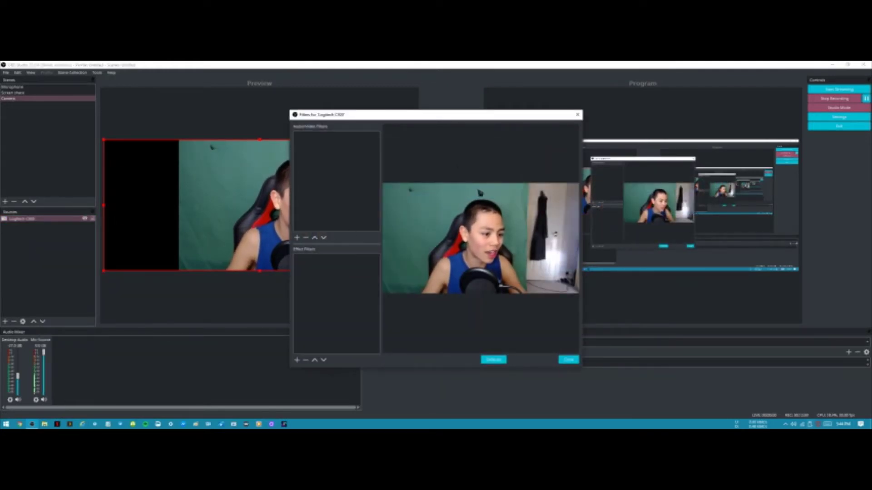
left_click_drag(450, 117, 651, 90)
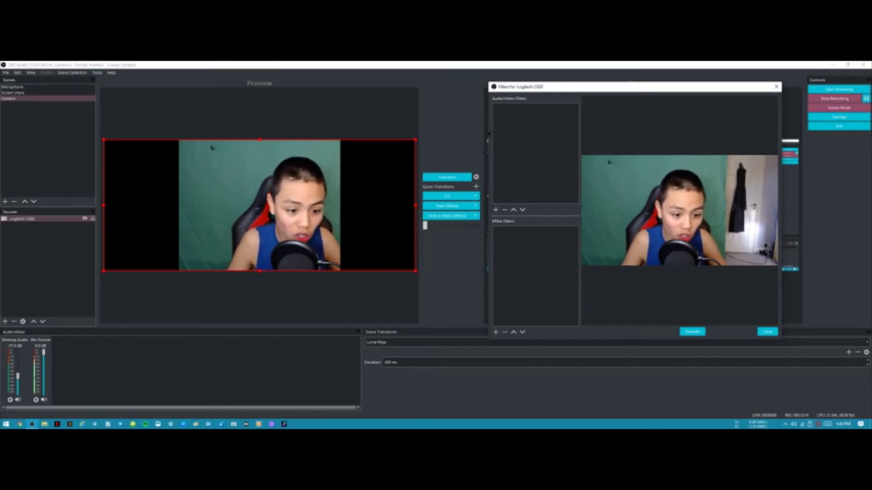
Add a Chroma Key effect filter to the webcam source, keeping the suggested filter name.
left_click(495, 332)
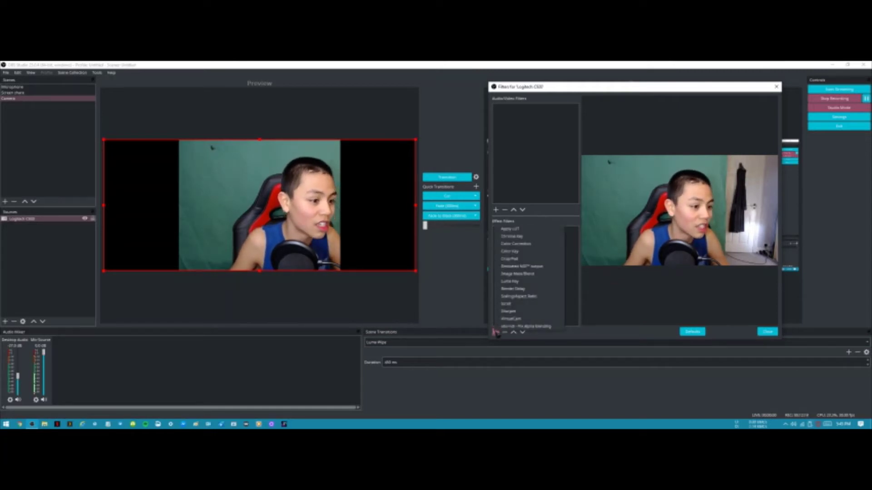
left_click(513, 237)
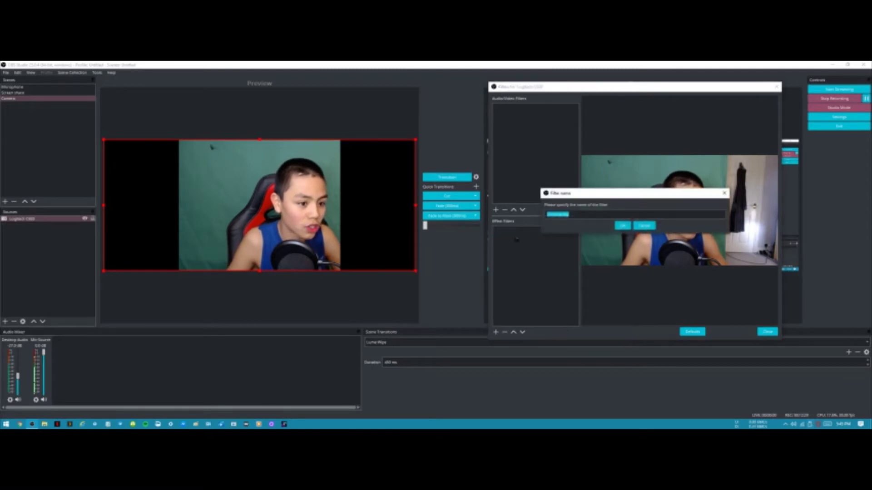
left_click(621, 226)
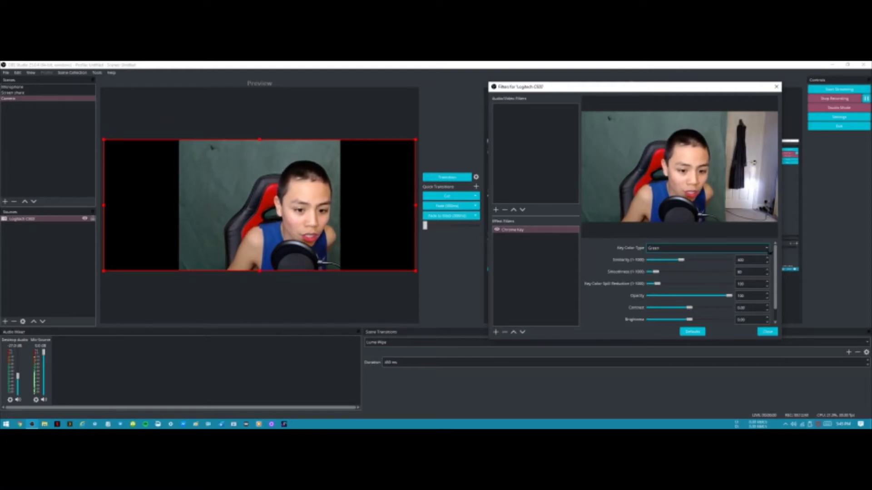
Set the chroma key's Key Color Type to Custom and temporarily disable the filter to expose the unfiltered backdrop.
left_click(763, 249)
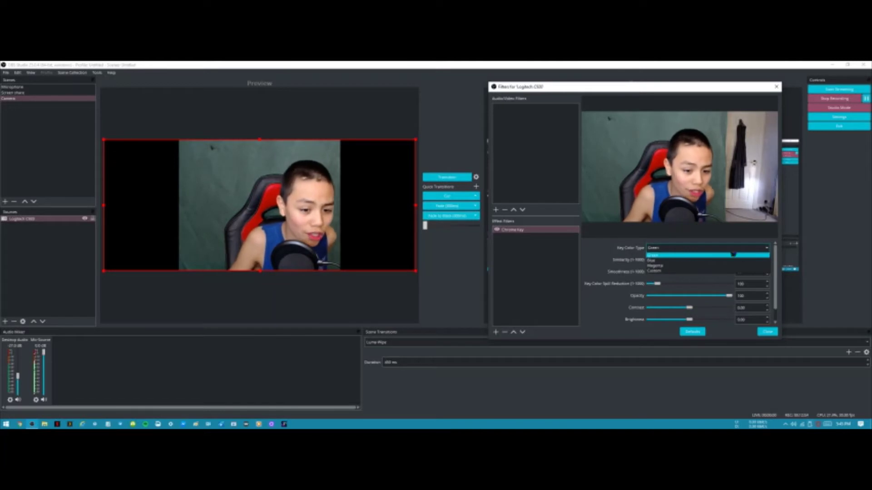
left_click(651, 271)
left_click(497, 230)
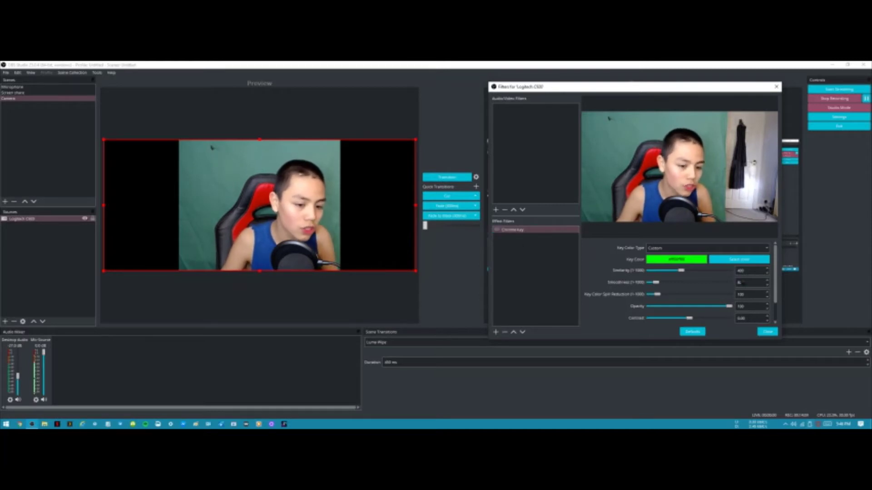
Pick the green backdrop in the preview as the custom key color, accept it, and re-enable the Chroma Key filter.
left_click(725, 258)
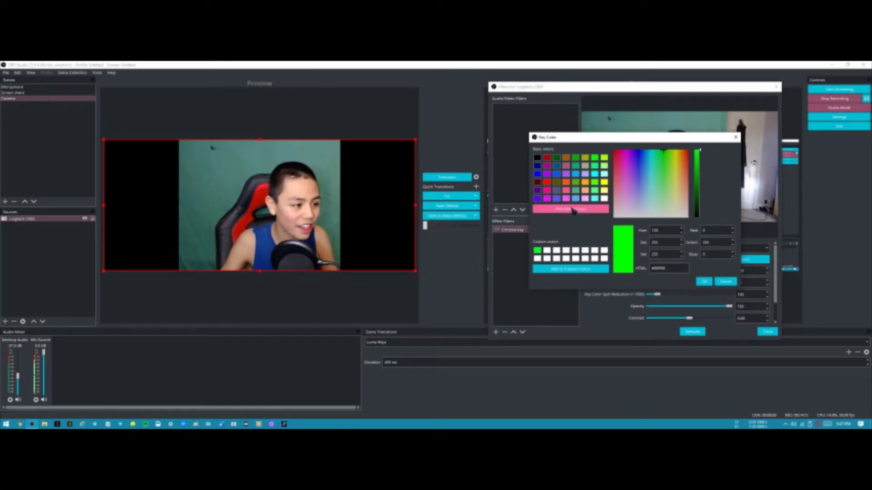
left_click(573, 210)
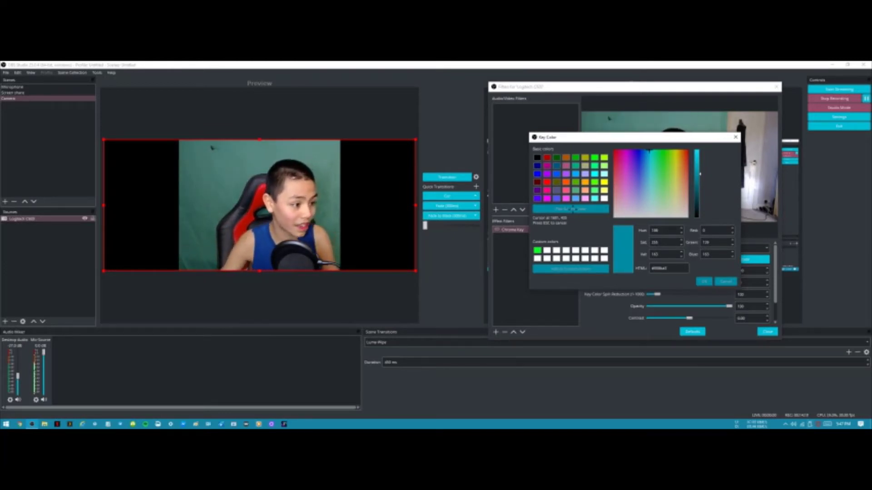
left_click(225, 159)
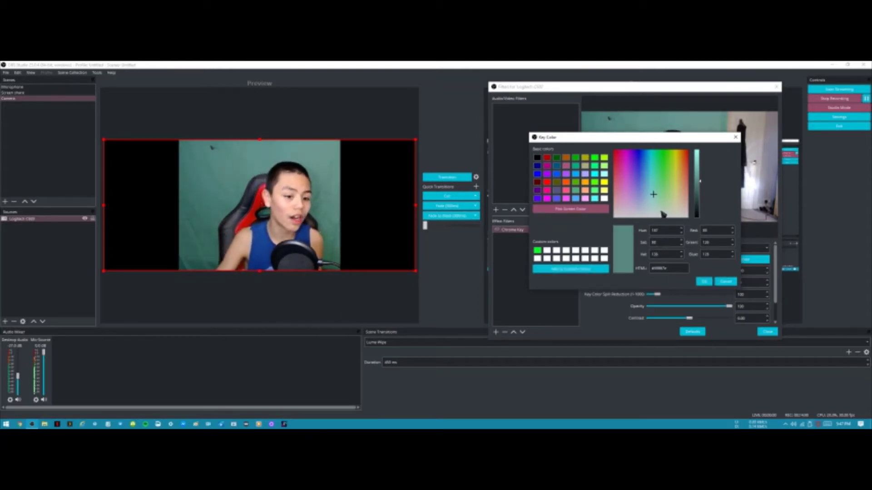
left_click(704, 282)
left_click(499, 231)
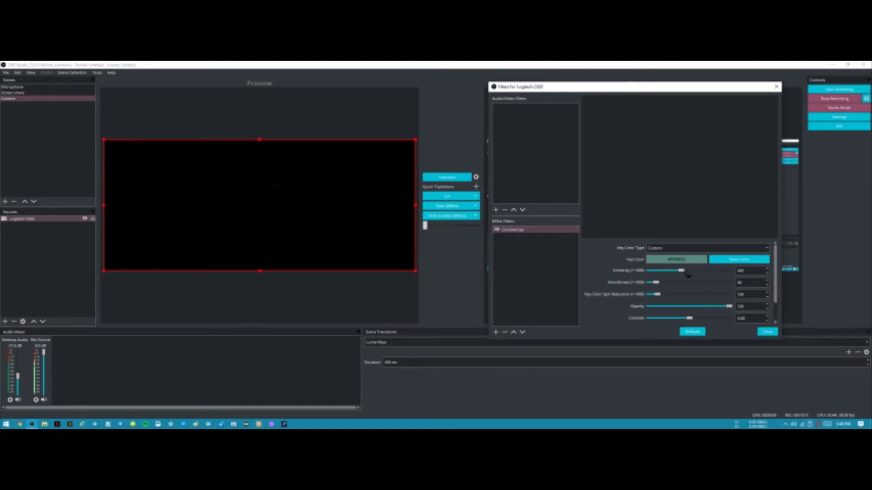
Lower the chroma key's Similarity to 20 so the subject shows against the removed backdrop.
left_click_drag(683, 274, 651, 280)
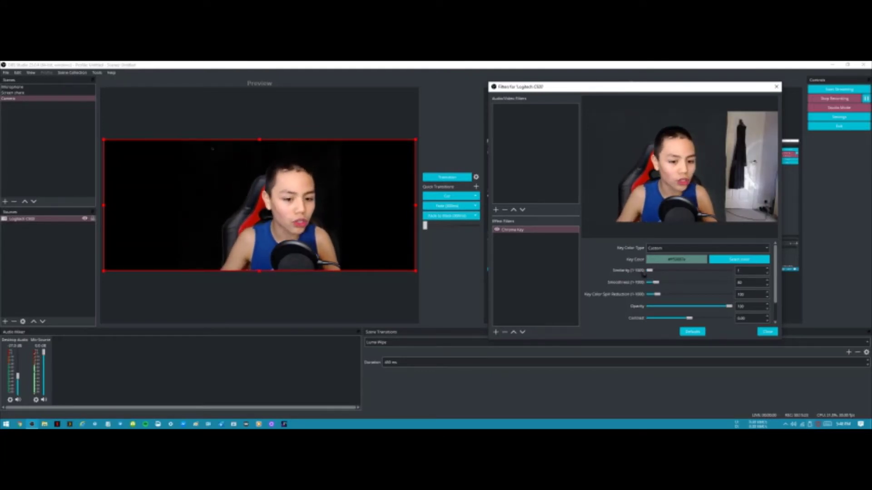
left_click_drag(649, 273, 655, 275)
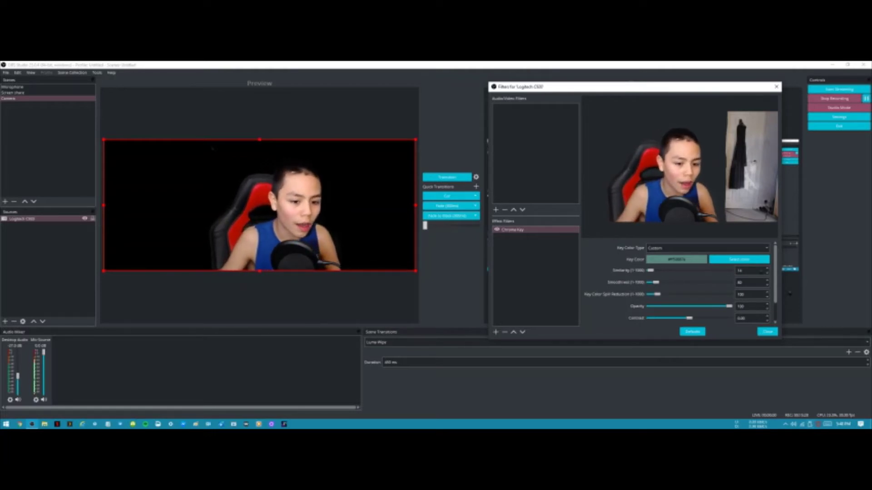
left_click(768, 269)
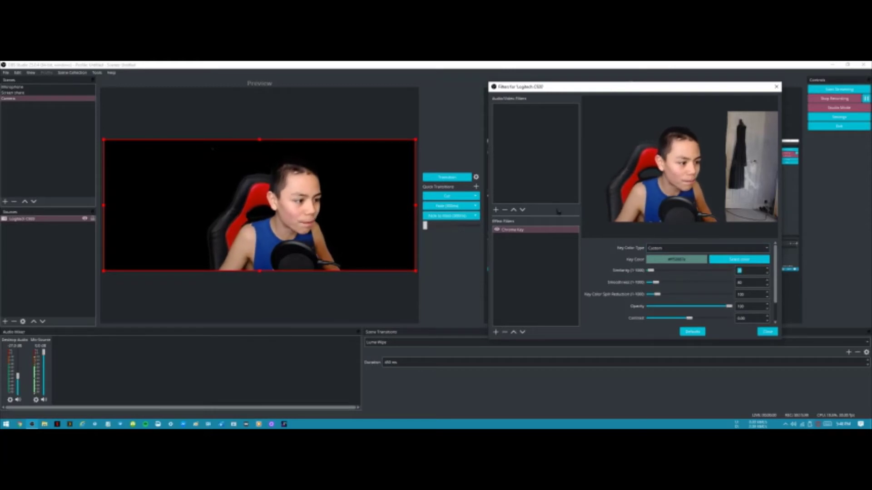
left_click(521, 229)
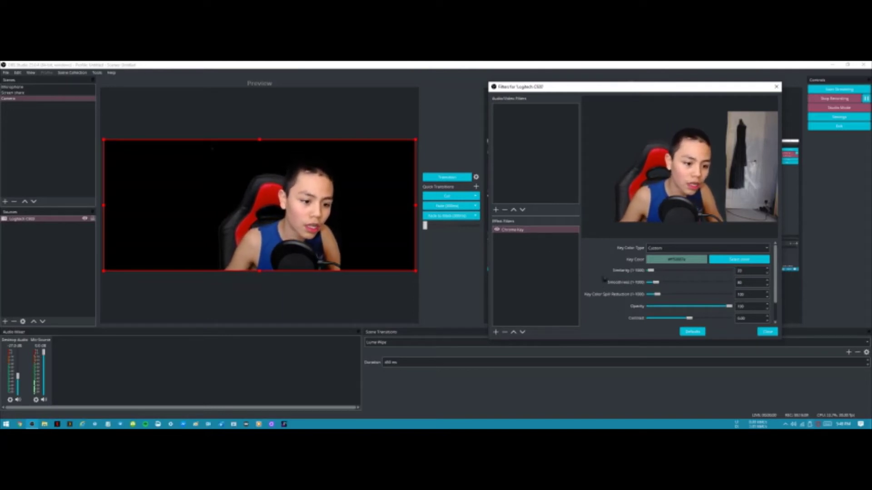
Set the chroma key's Smoothness to 30 and, after trying 1000, its Key Color Spill Reduction to 1.
double_click(747, 283)
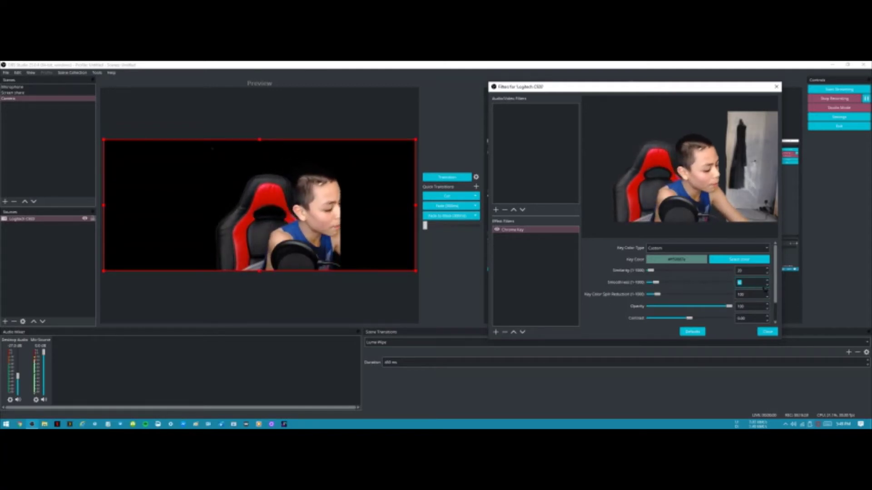
type("30")
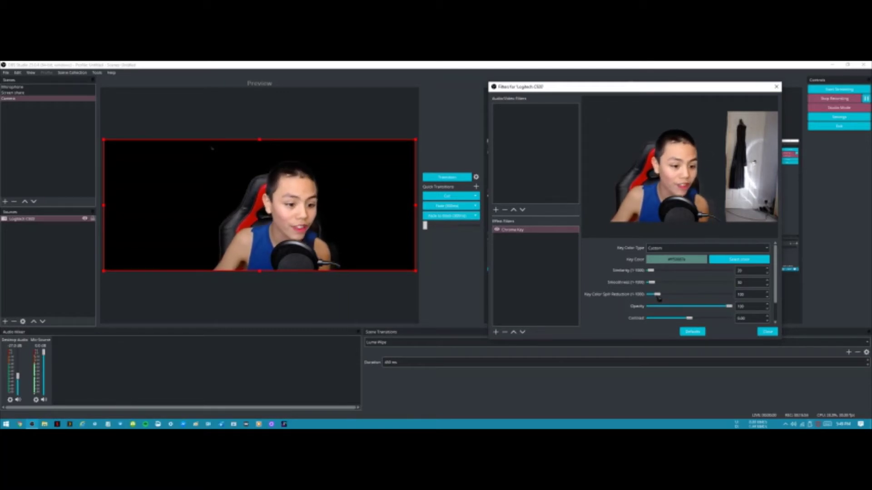
left_click_drag(658, 299, 753, 301)
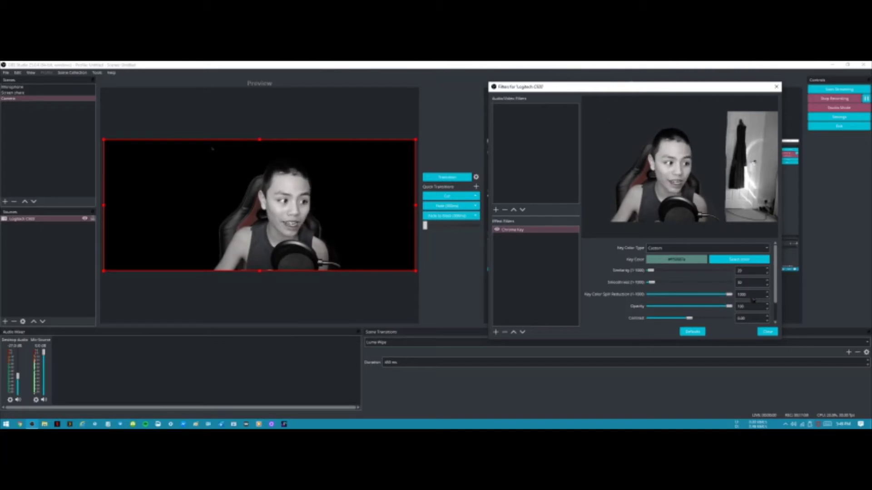
left_click_drag(729, 295, 606, 313)
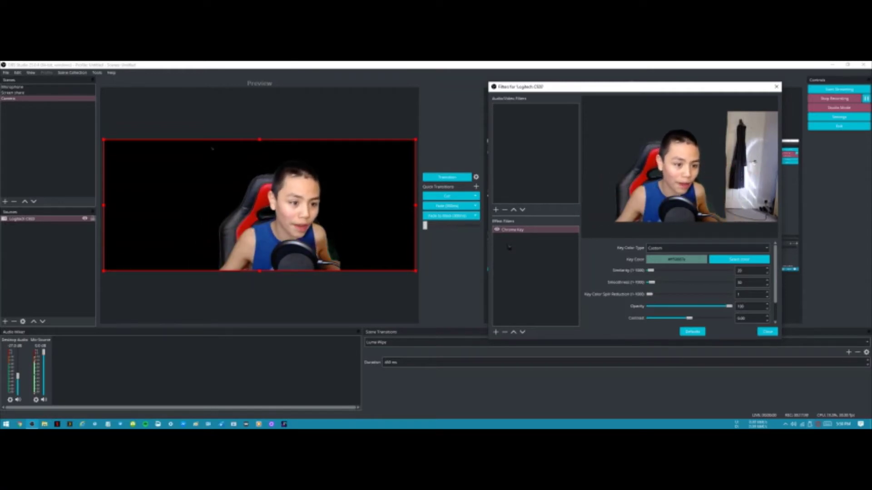
Add a Color Correction effect filter to the webcam source, keeping the suggested filter name.
left_click(497, 333)
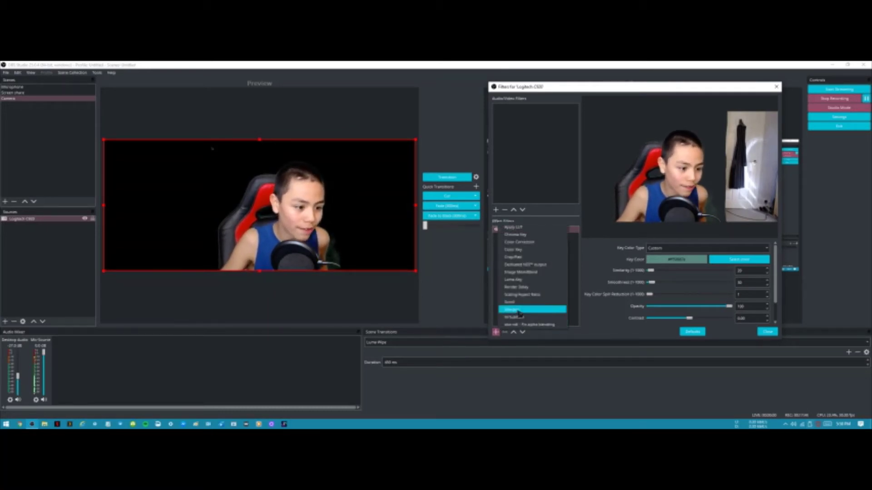
left_click(522, 244)
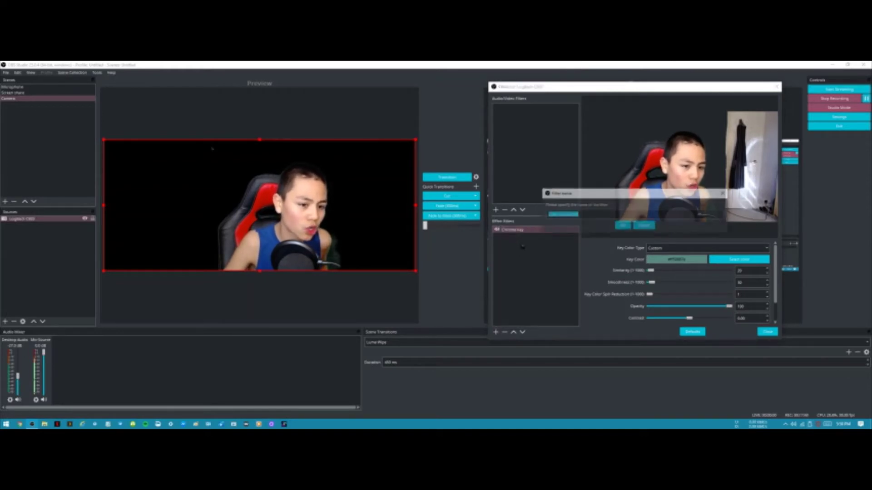
left_click(622, 225)
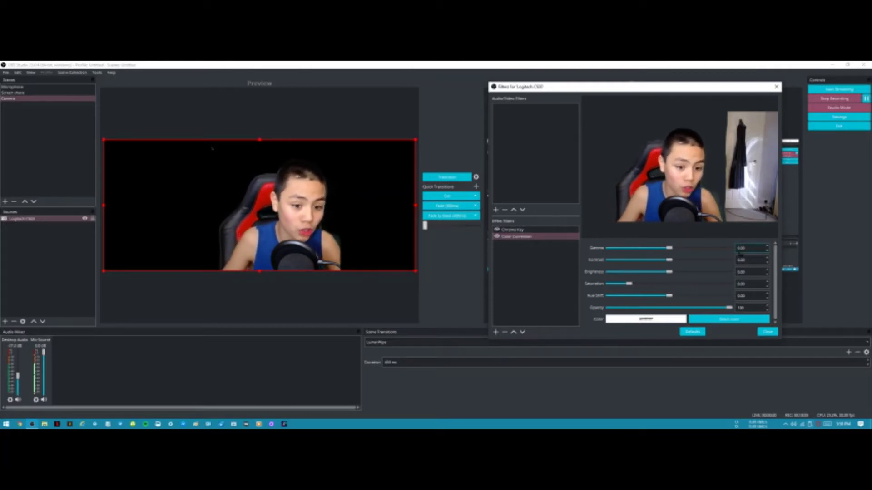
Set the color correction's Gamma to -0.25, raise its Contrast slightly, and close the filters window.
left_click(768, 252)
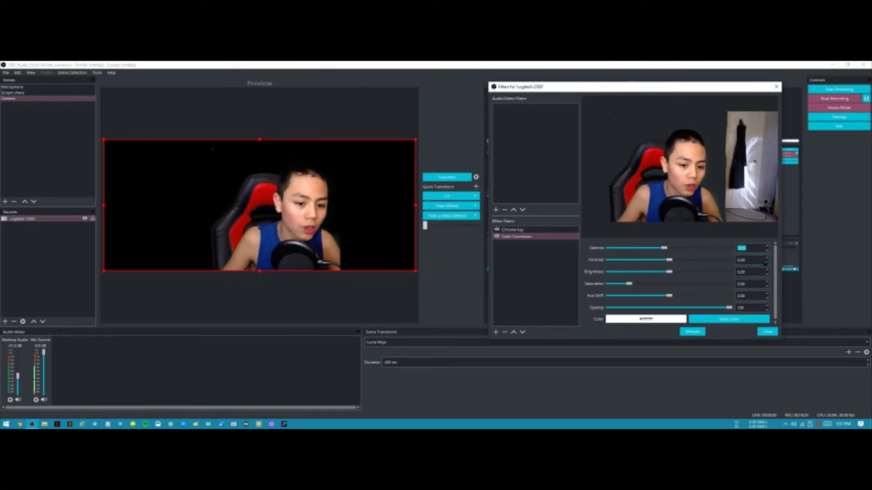
left_click(767, 262)
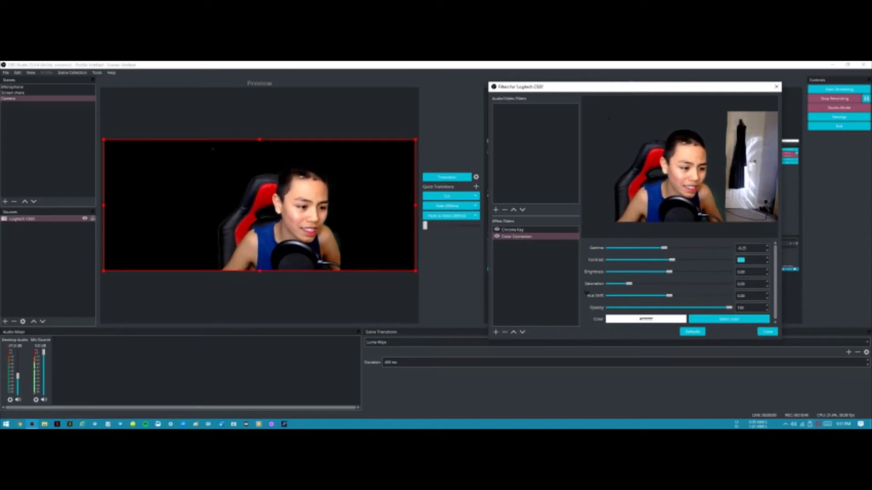
left_click(766, 332)
left_click(767, 333)
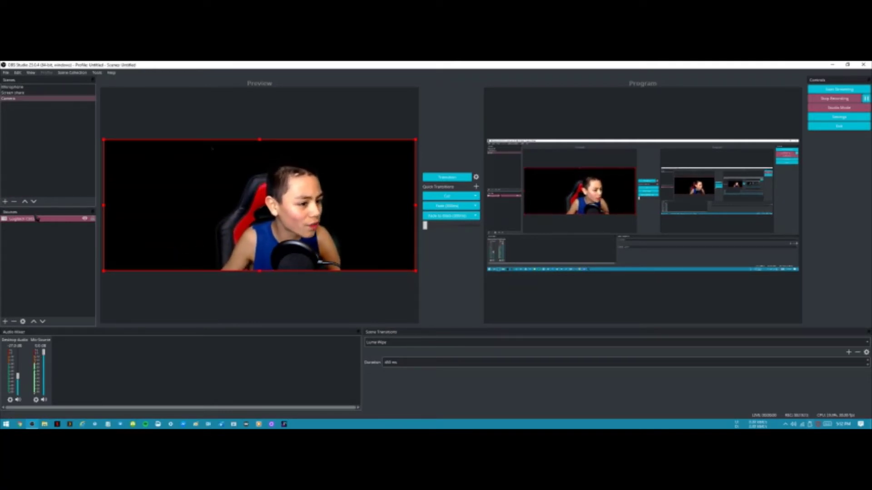
Create a scene named Scene 2 and add the existing Camera scene to it as a visible source.
left_click(5, 201)
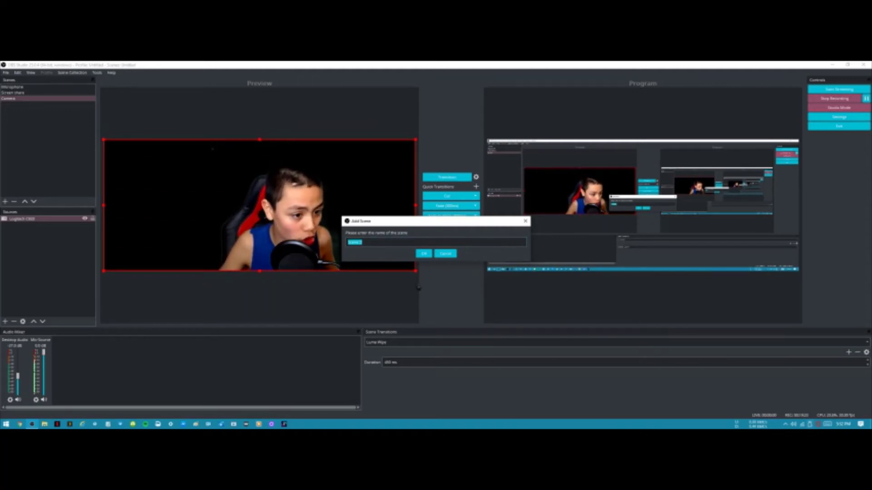
left_click(424, 254)
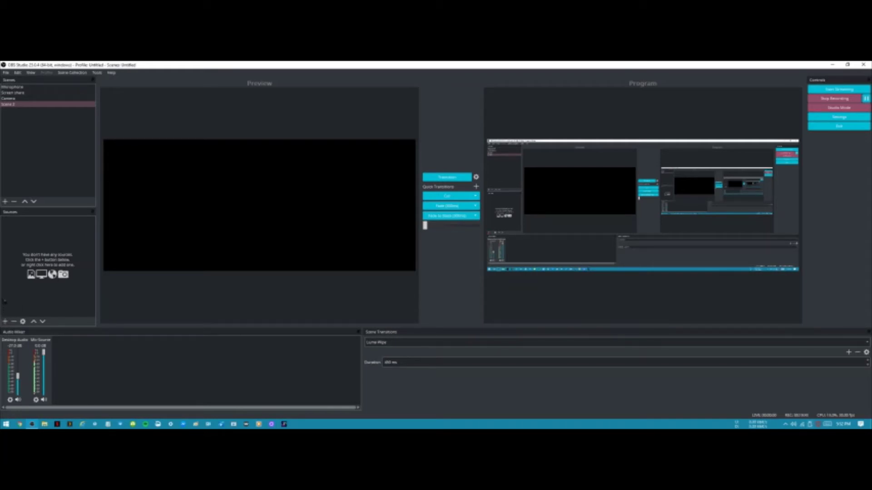
left_click(5, 321)
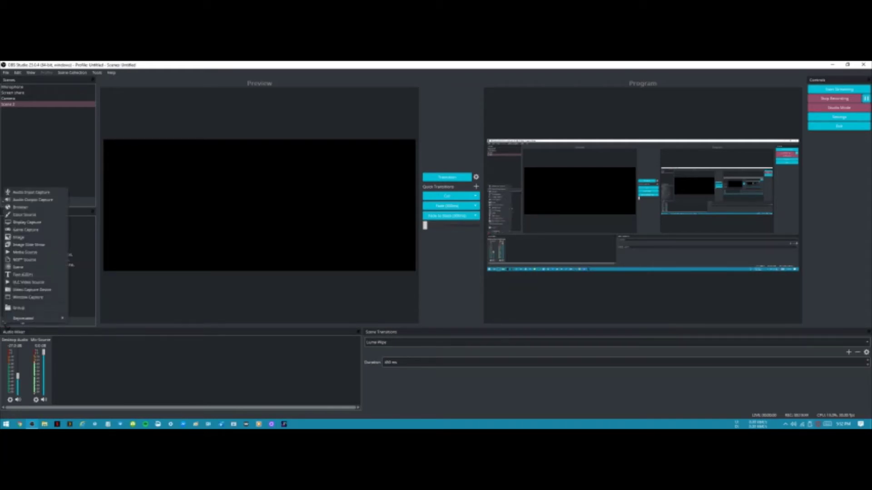
left_click(19, 268)
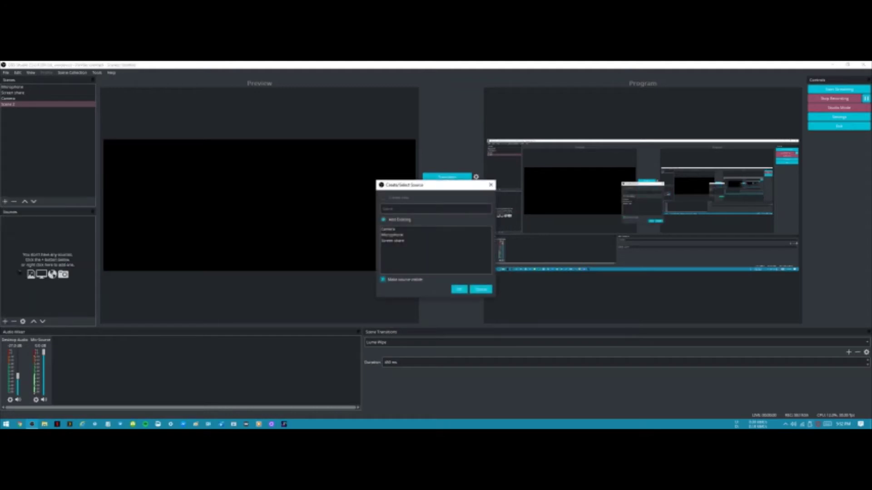
left_click(390, 229)
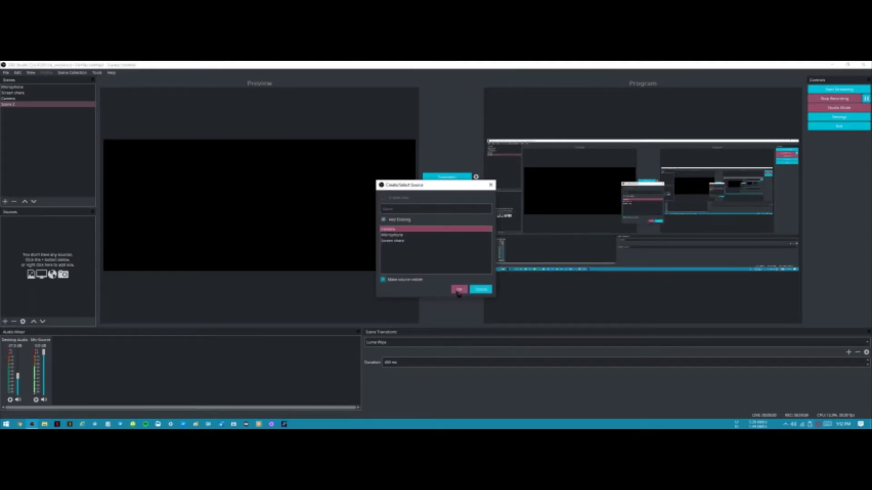
left_click(459, 290)
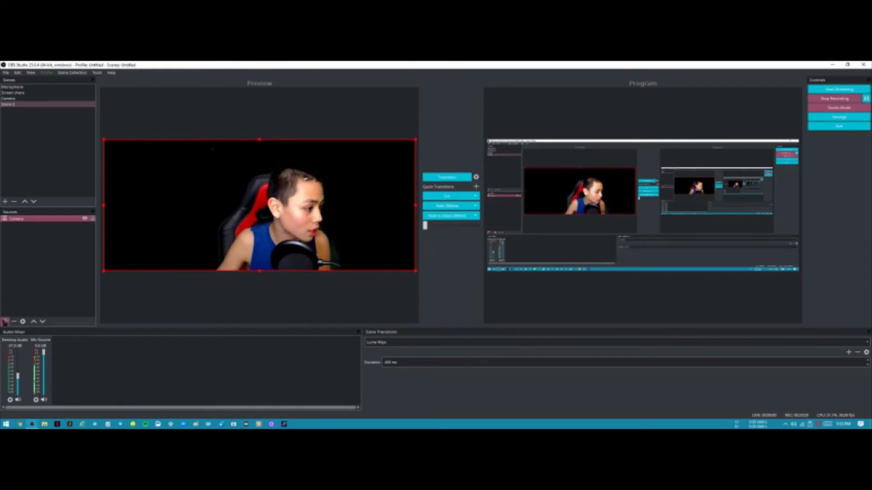
Add a new visible image source named Background to Scene 2.
left_click(6, 321)
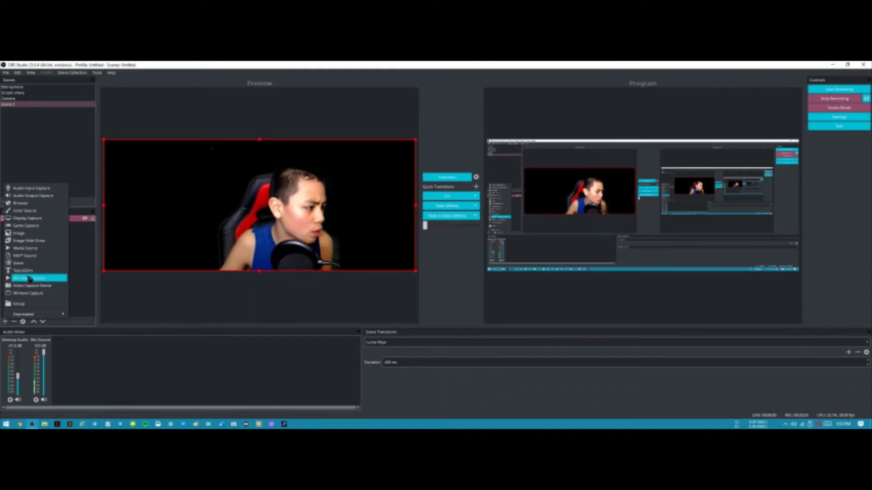
left_click(32, 234)
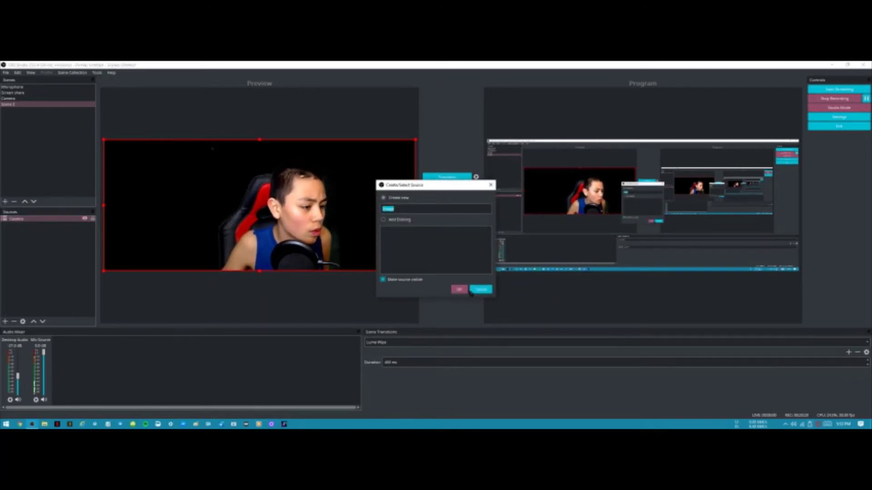
type("B")
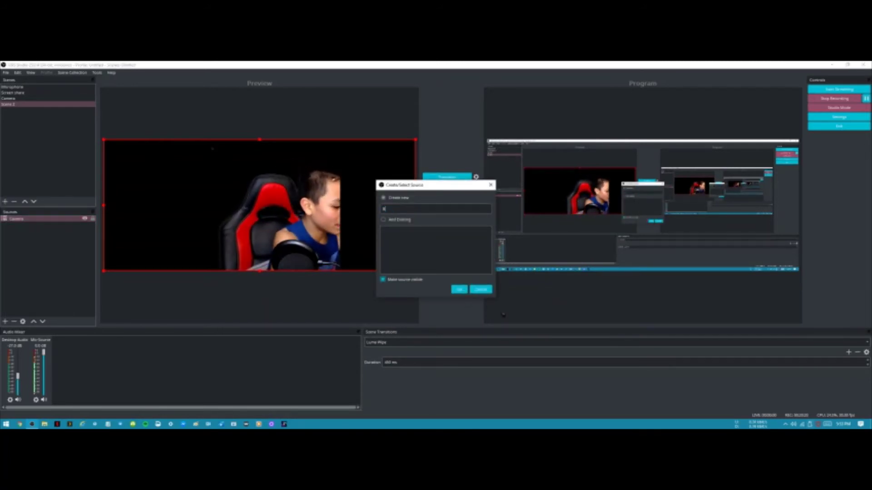
type("ackg")
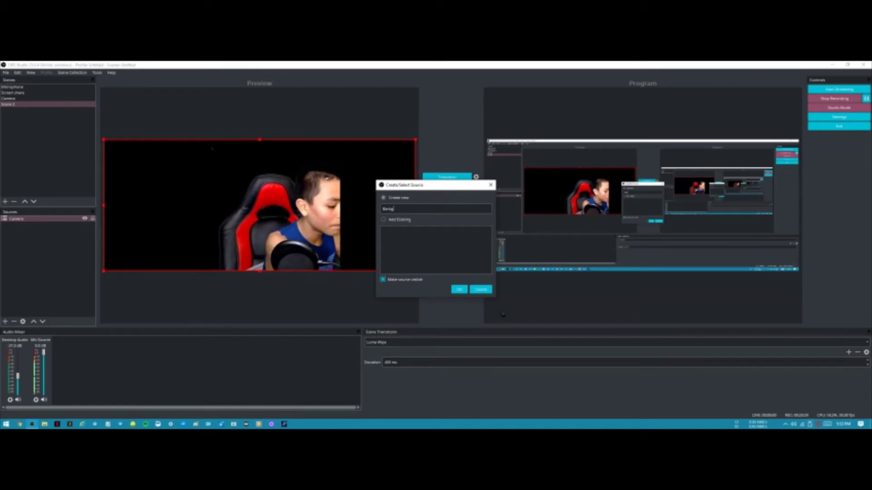
type("round")
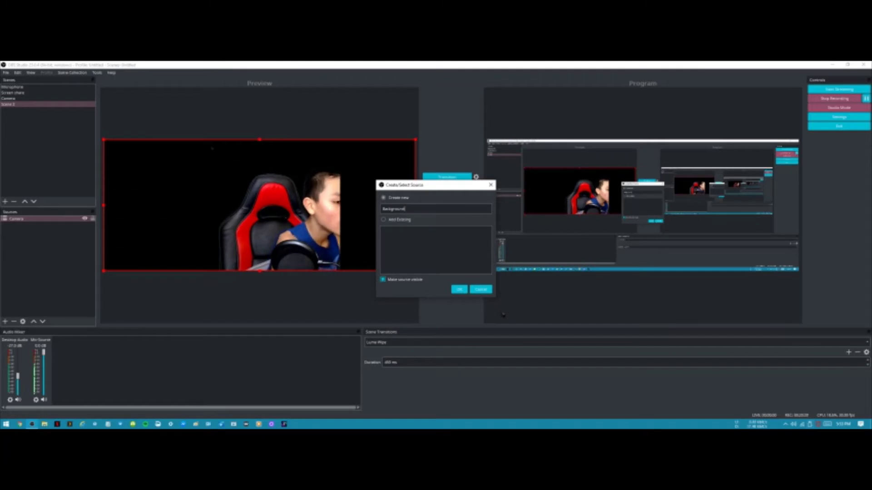
left_click(455, 293)
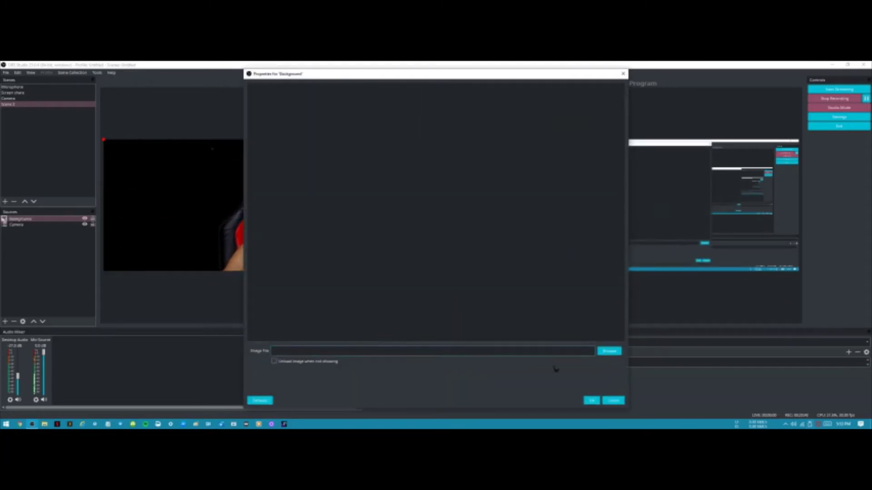
Choose images.jpg from the Downloads folder as the Background source's image file and accept its properties.
left_click(616, 351)
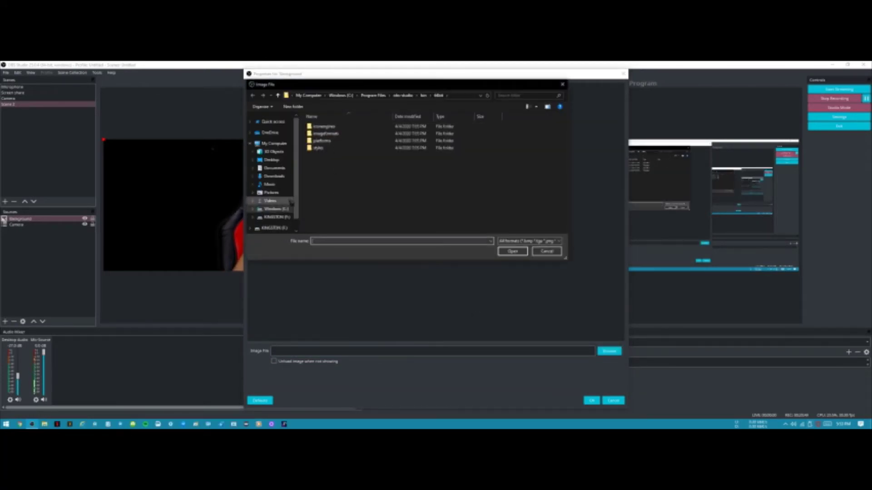
left_click(272, 193)
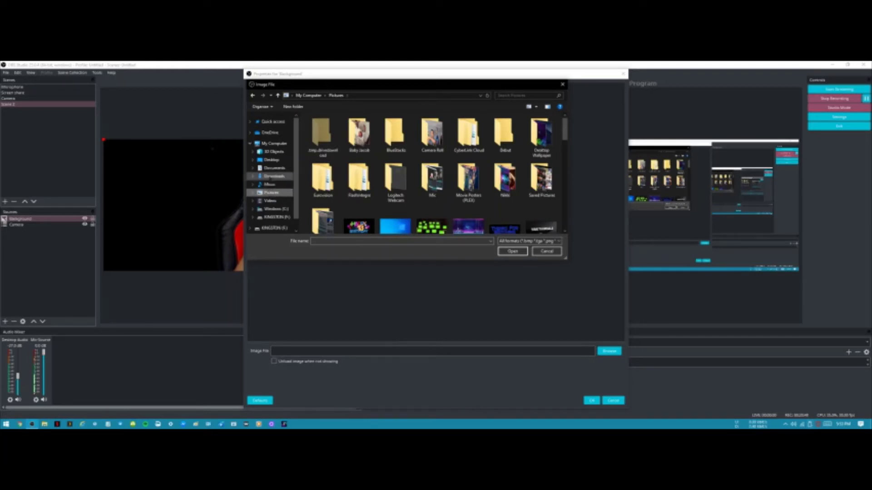
left_click(273, 177)
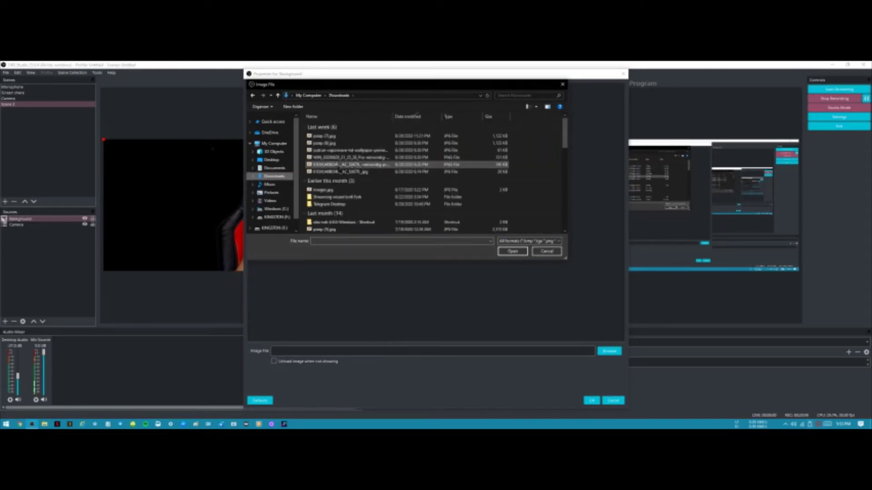
double_click(351, 190)
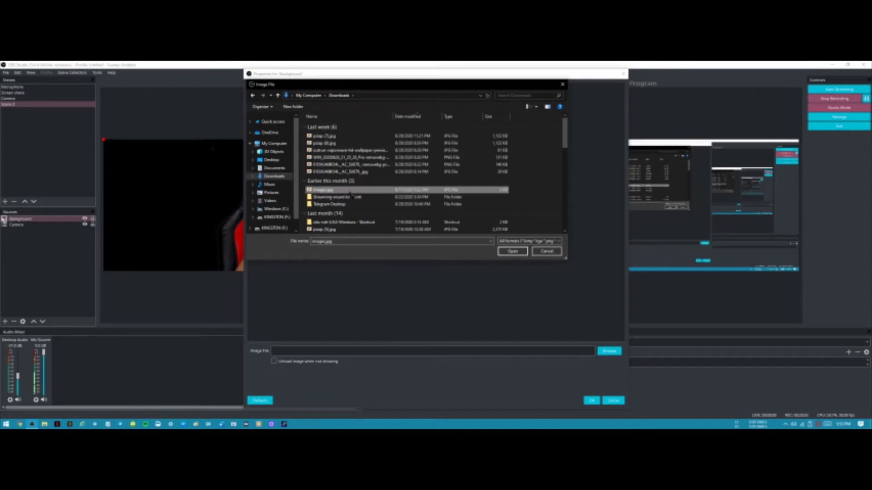
left_click(592, 400)
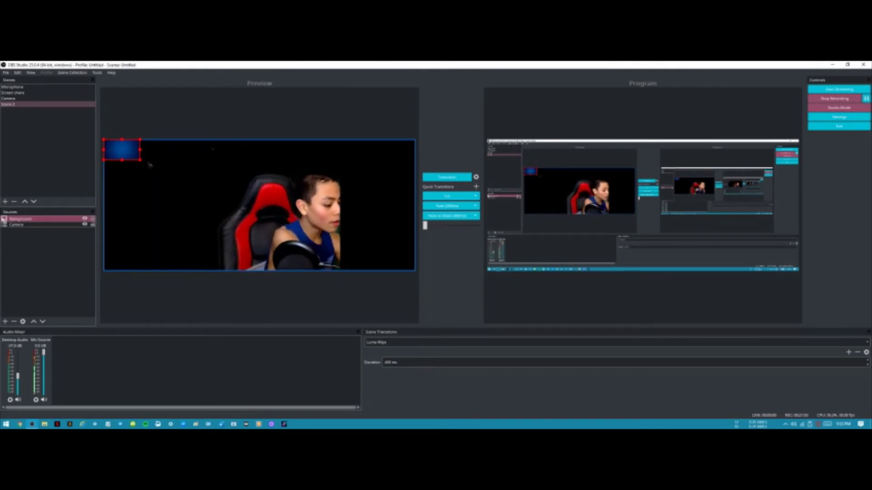
Fit the Background image to the screen and place the Camera source above it in the source order.
key("ctrl+f")
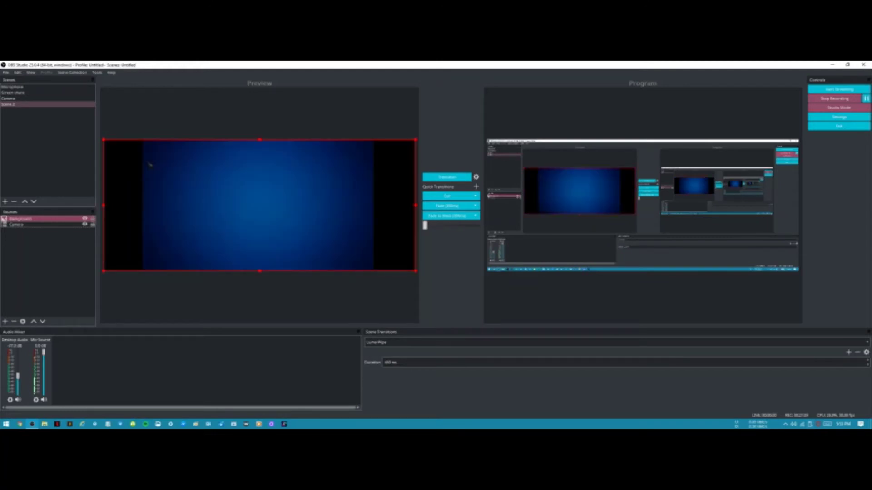
left_click(21, 225)
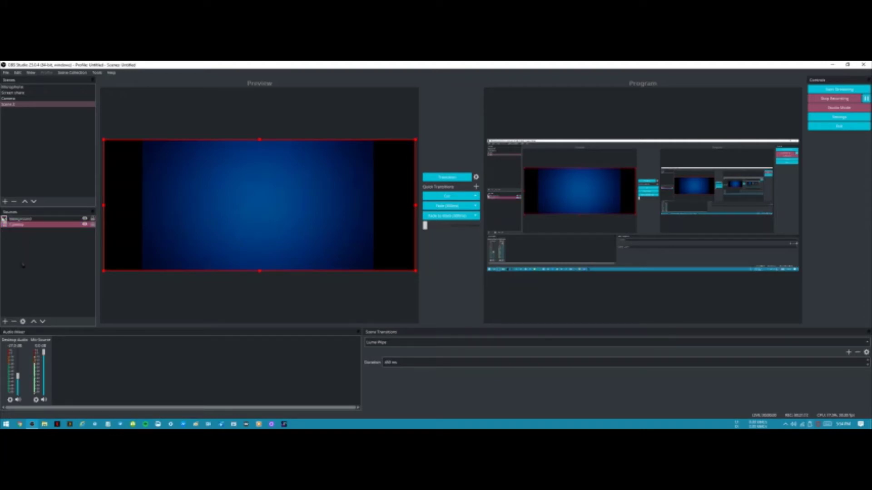
left_click_drag(20, 227, 21, 221)
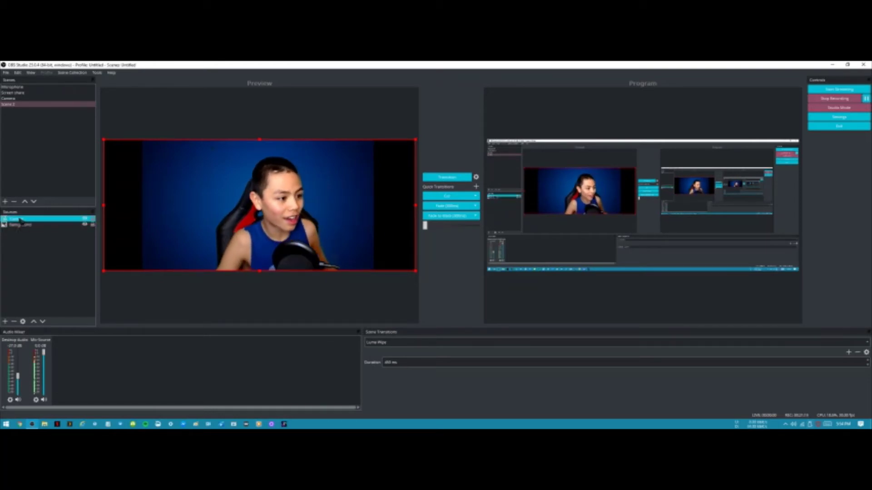
left_click(25, 226)
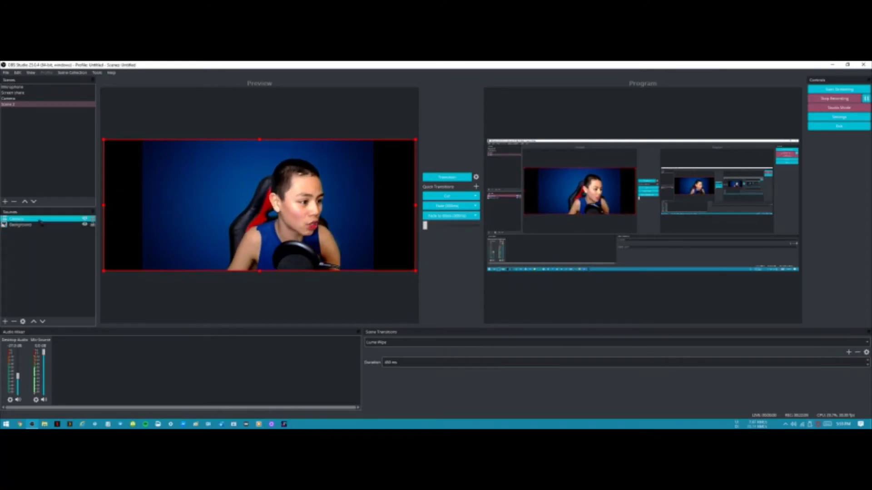
left_click(32, 219)
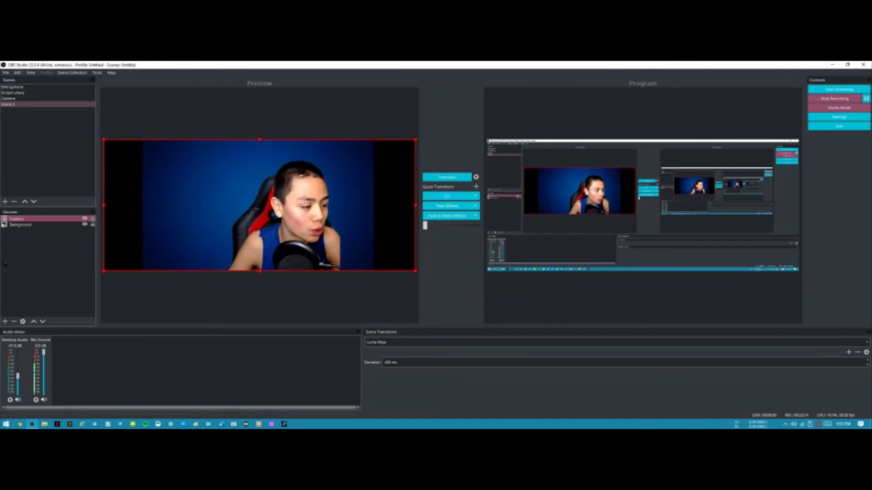
Create a scene named Intro and add a new media source named Intro1 to it.
left_click(5, 201)
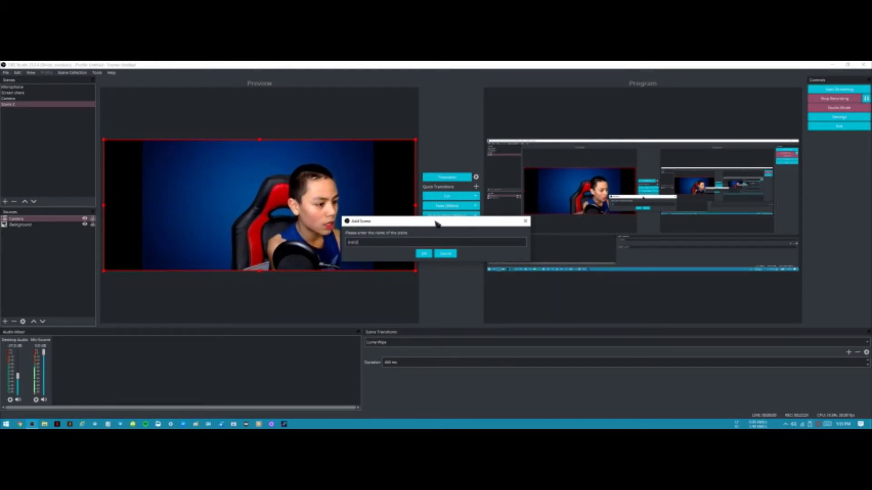
left_click(424, 254)
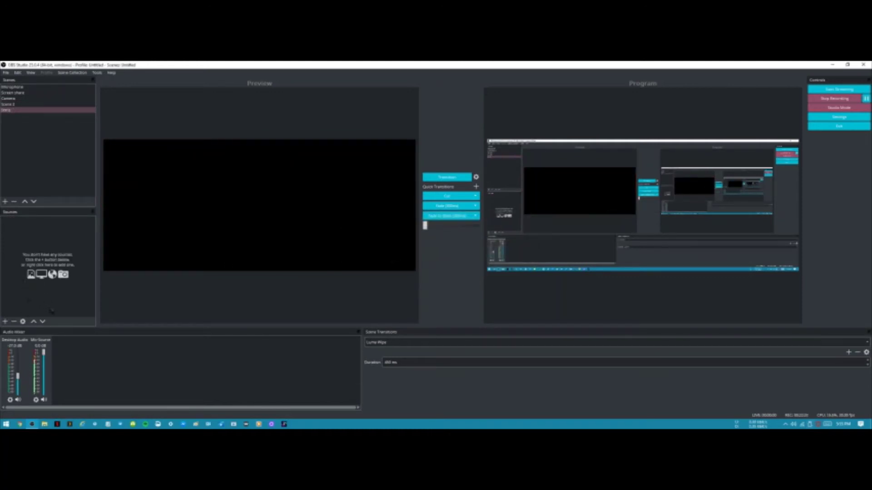
left_click(5, 322)
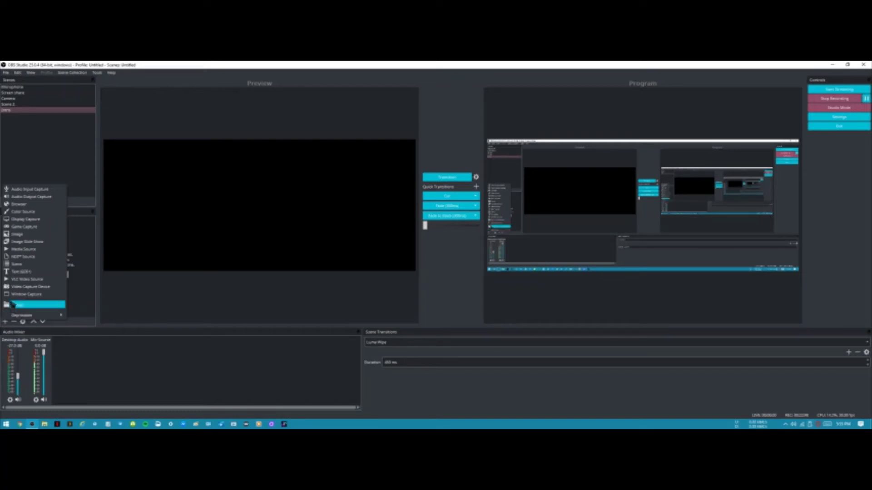
left_click(22, 250)
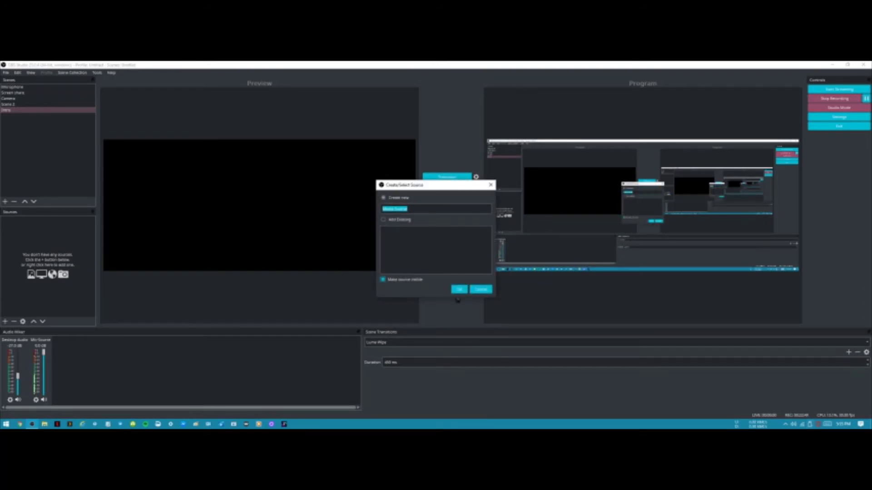
type("C")
left_click(460, 291)
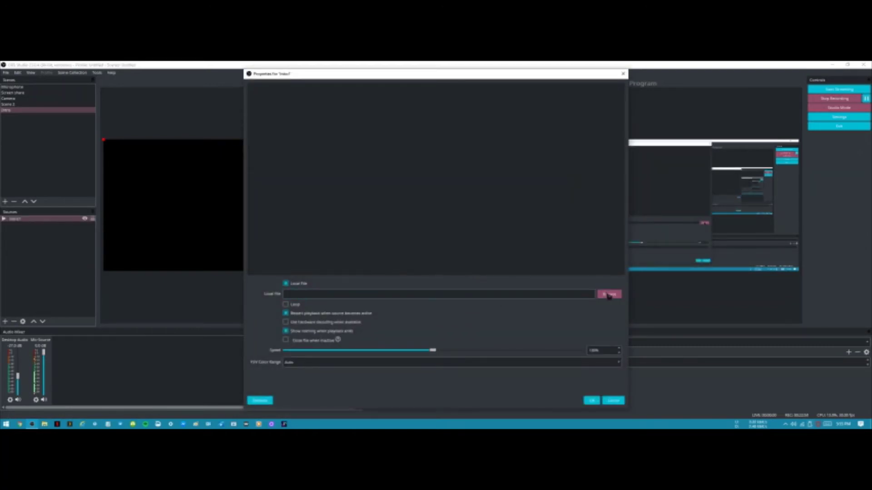
Set Intro1's local file to streaming wizard 1.mp4 from the SW folder on the KINGSTON (F:) drive and accept its properties.
left_click(610, 296)
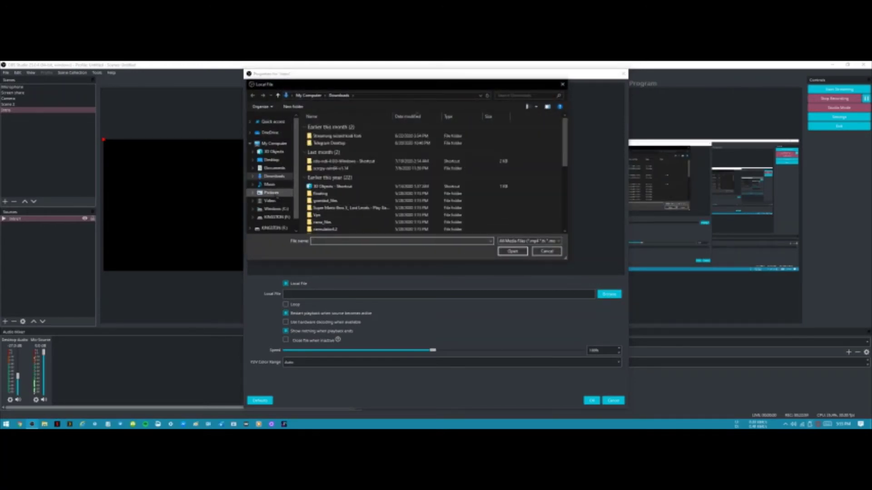
left_click(272, 193)
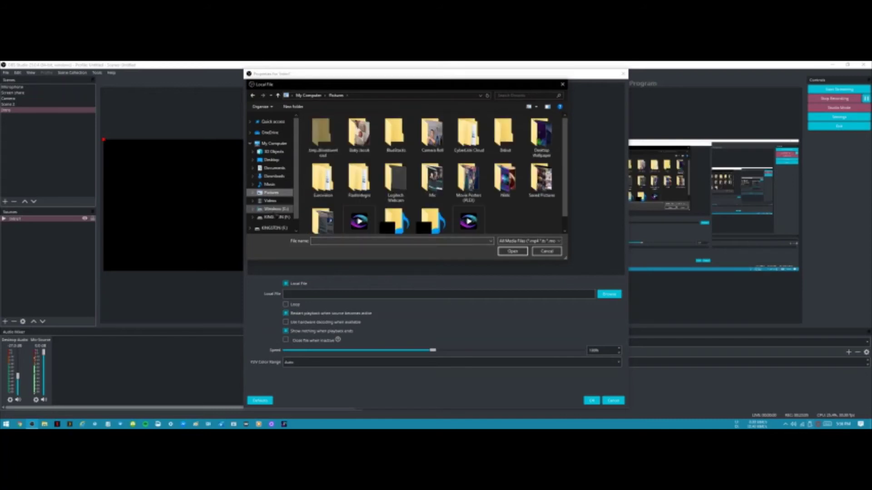
left_click(277, 208)
left_click(272, 200)
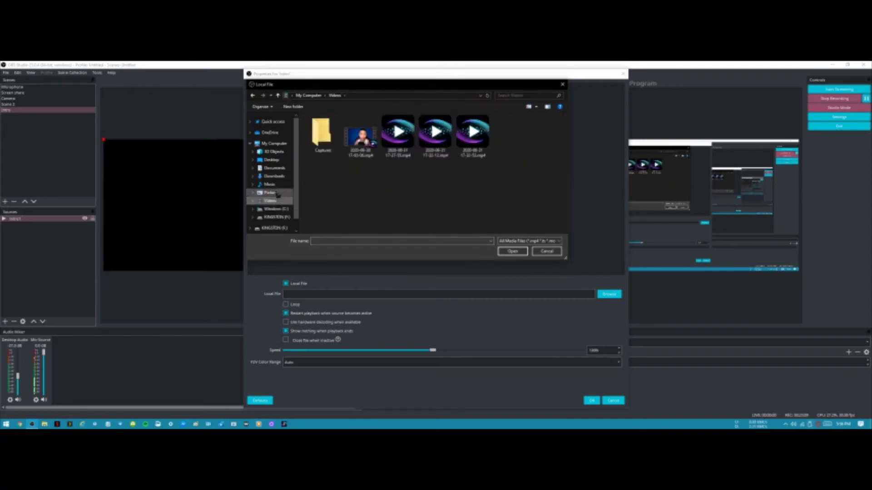
left_click(271, 217)
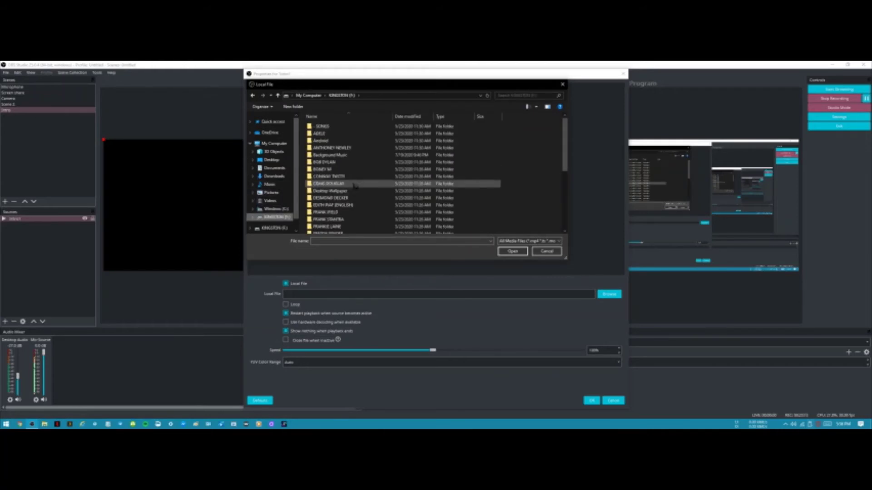
scroll(330, 199, "down", 1)
scroll(330, 196, "down", 5)
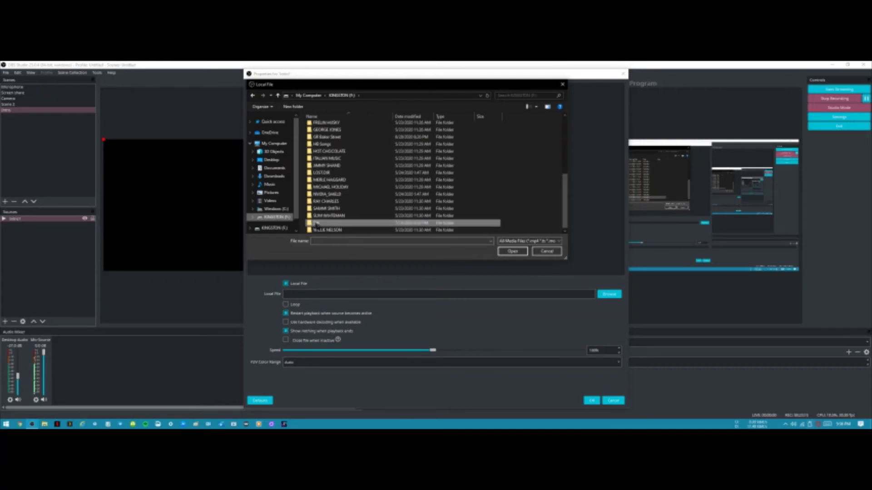
double_click(318, 223)
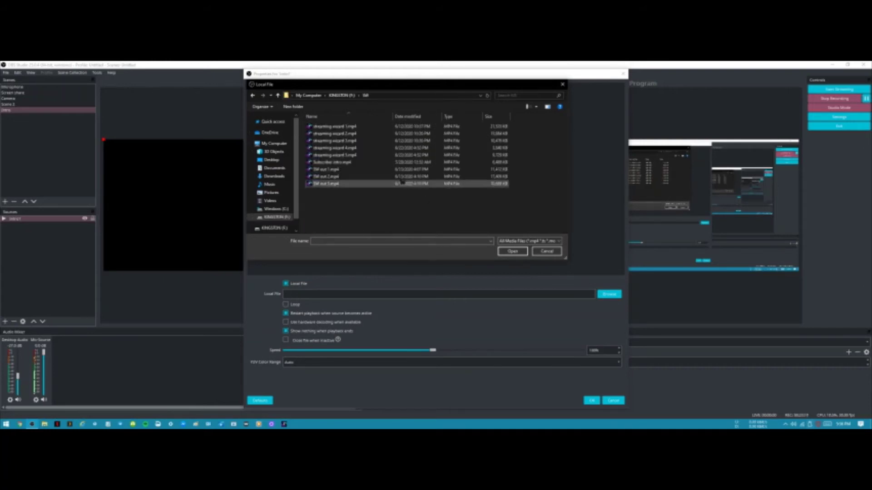
left_click(336, 127)
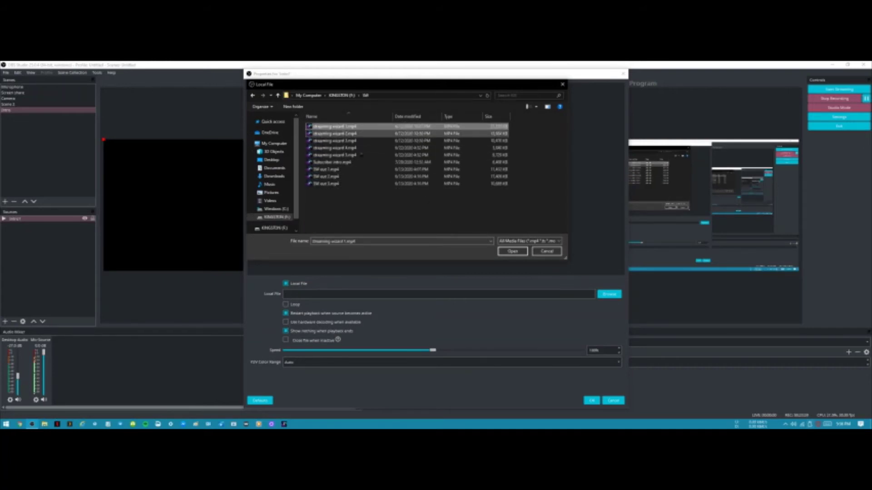
left_click(508, 251)
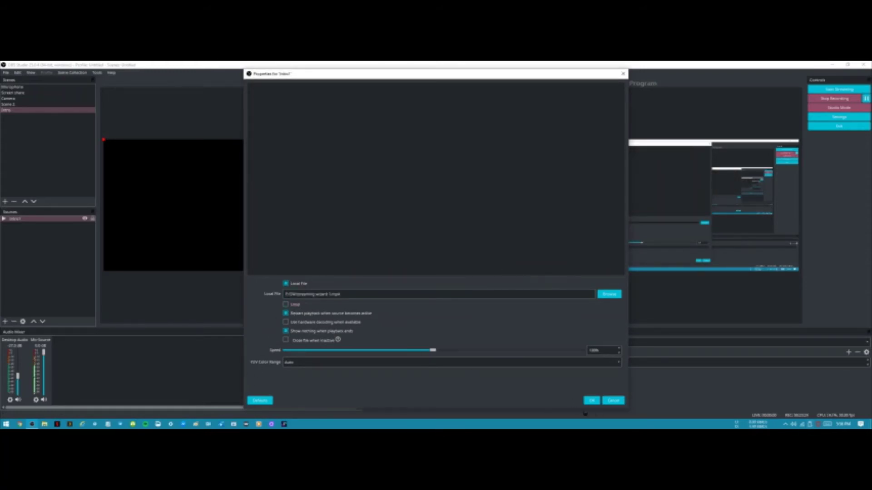
left_click(587, 402)
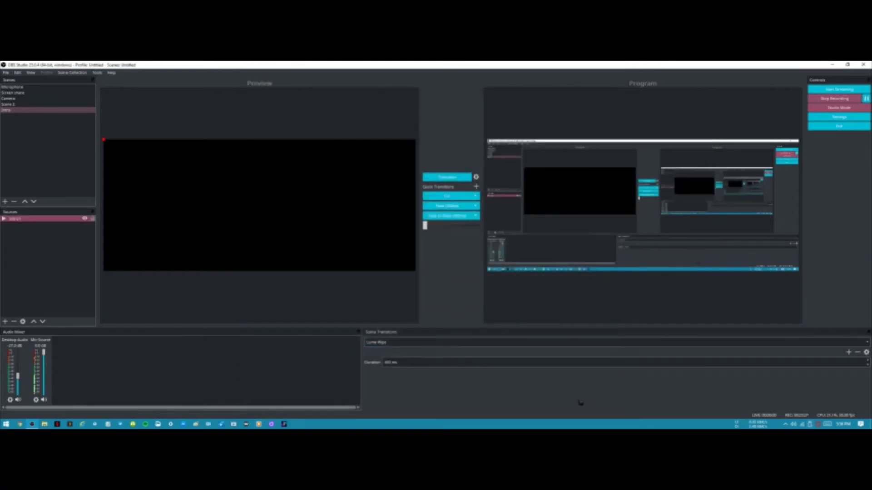
left_click(75, 221)
left_click(6, 321)
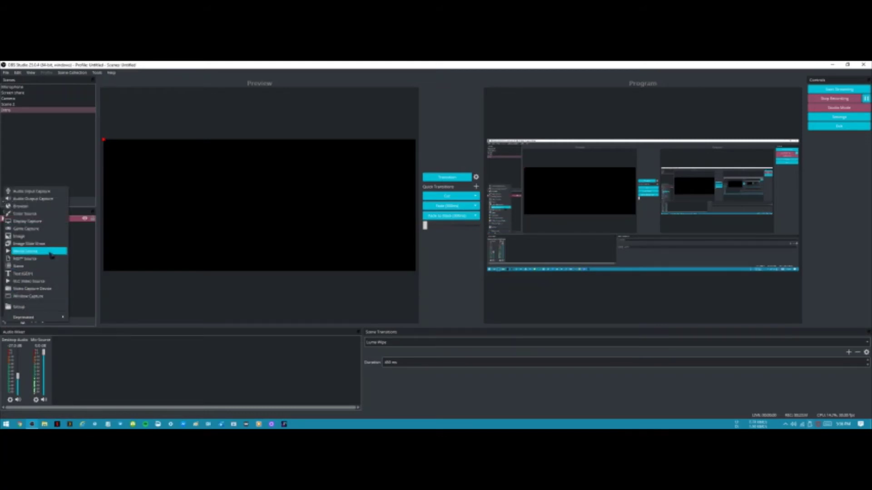
left_click(44, 161)
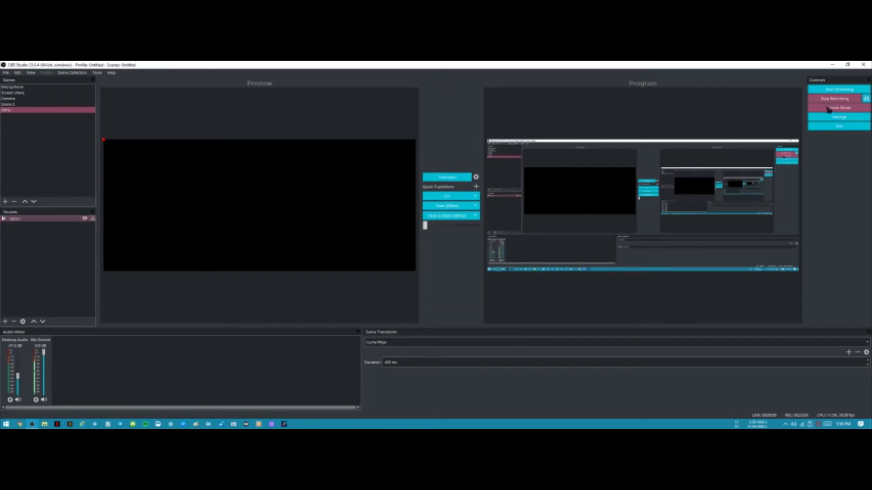
Preview the Screen share and Camera scenes, turning Studio Mode back on in between.
key("Up")
key("Up")
key("Up")
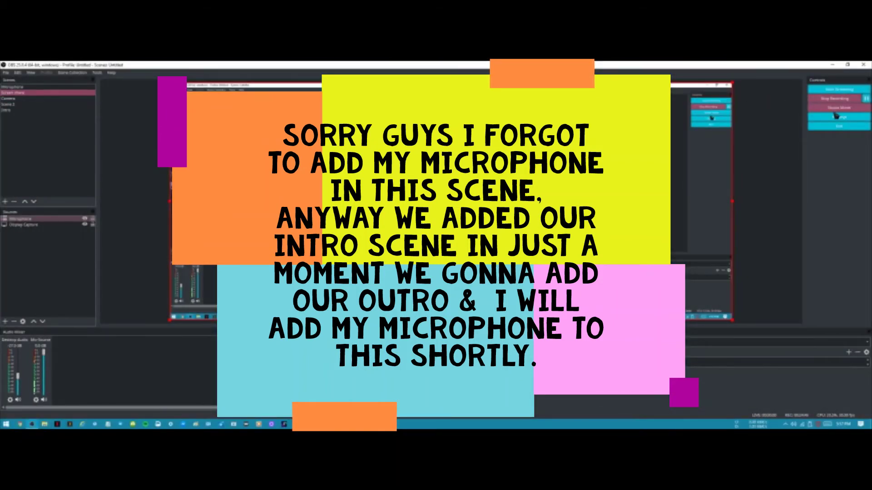
left_click(856, 106)
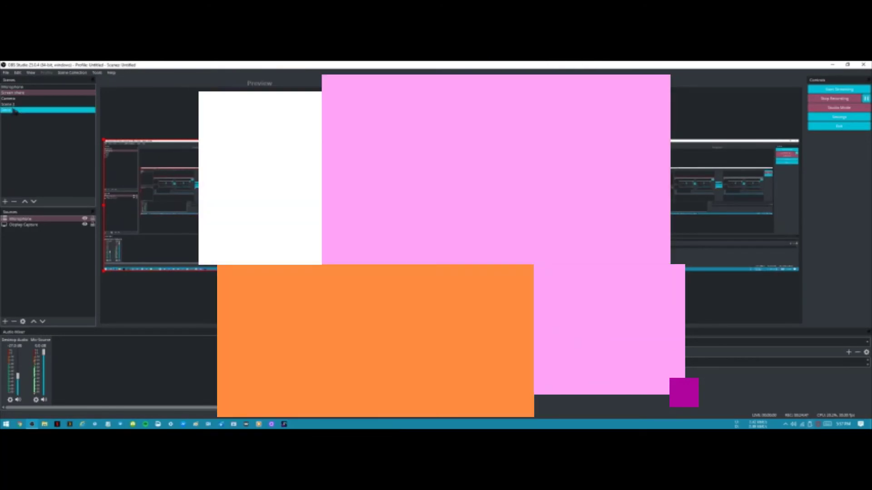
left_click(14, 99)
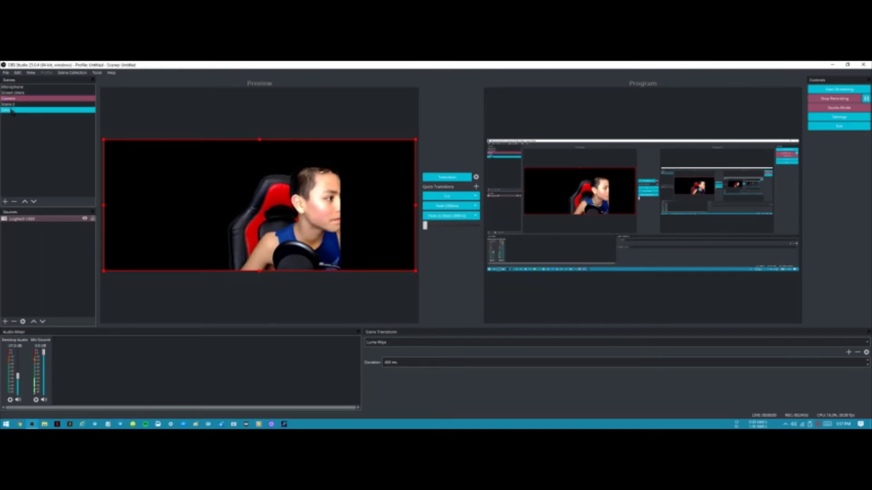
Preview Scene 2 and turn Studio Mode off.
left_click(11, 104)
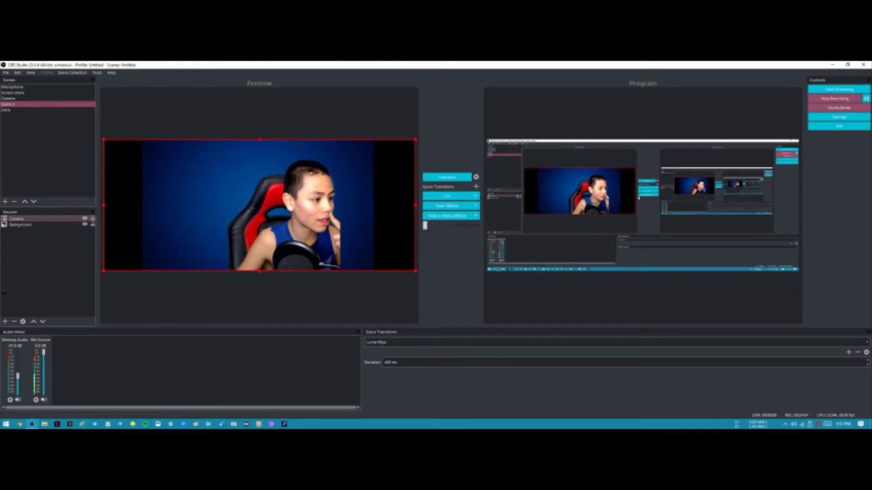
left_click(831, 108)
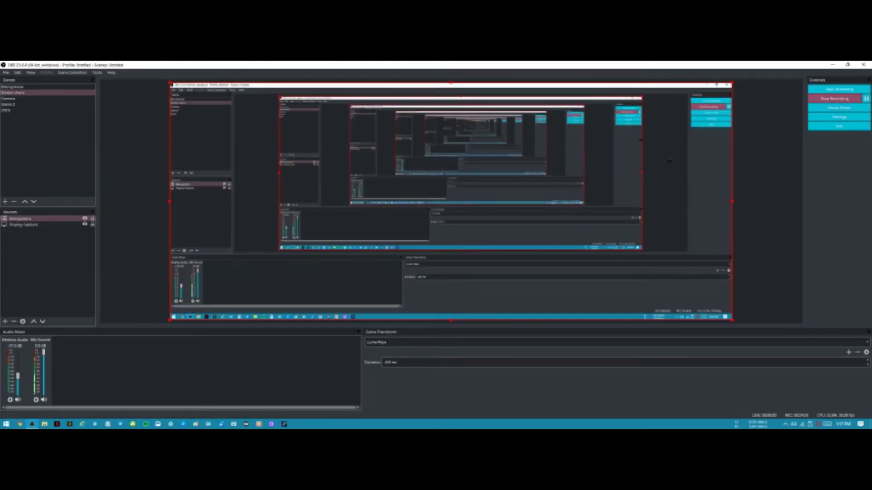
left_click(13, 104)
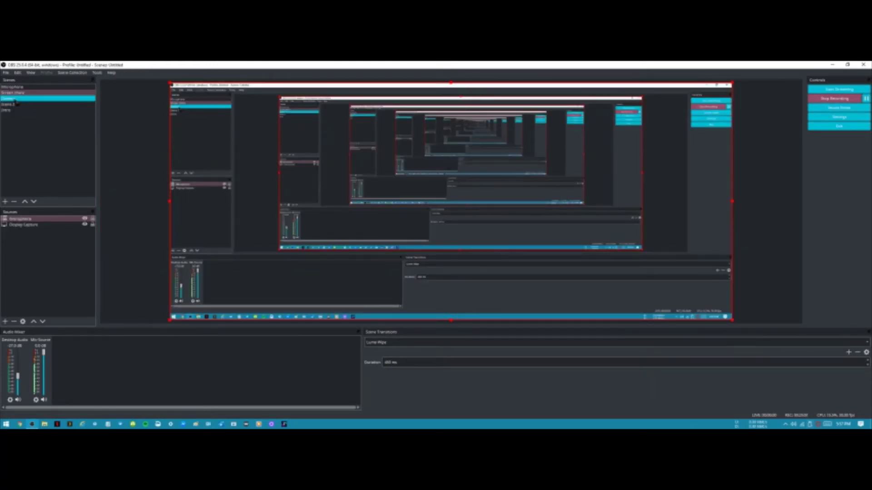
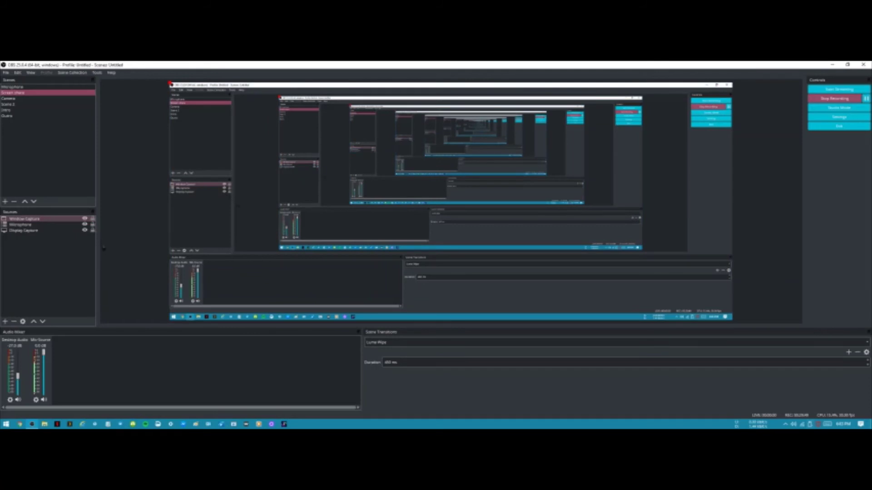
left_click(77, 224)
left_click(78, 230)
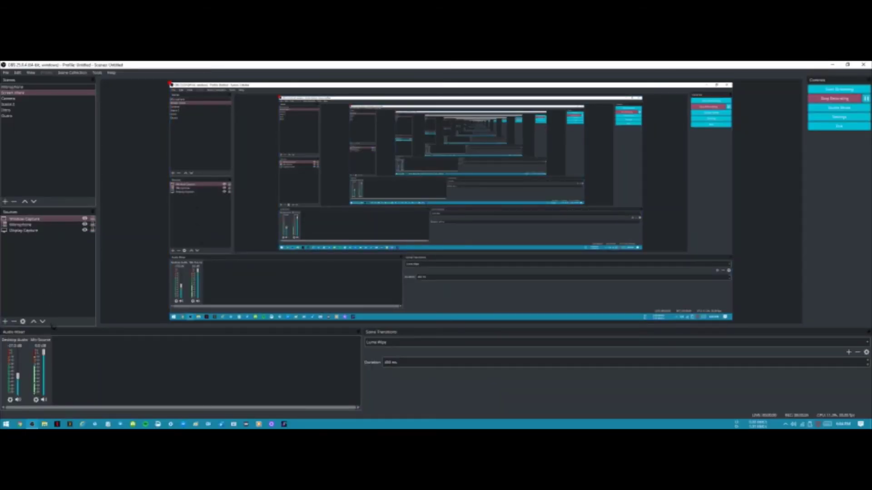
left_click(22, 219)
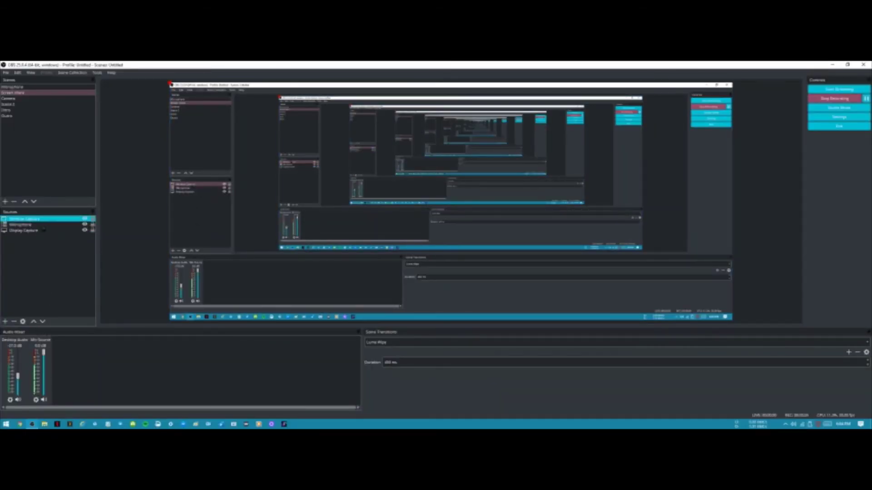
left_click(16, 104)
left_click(17, 111)
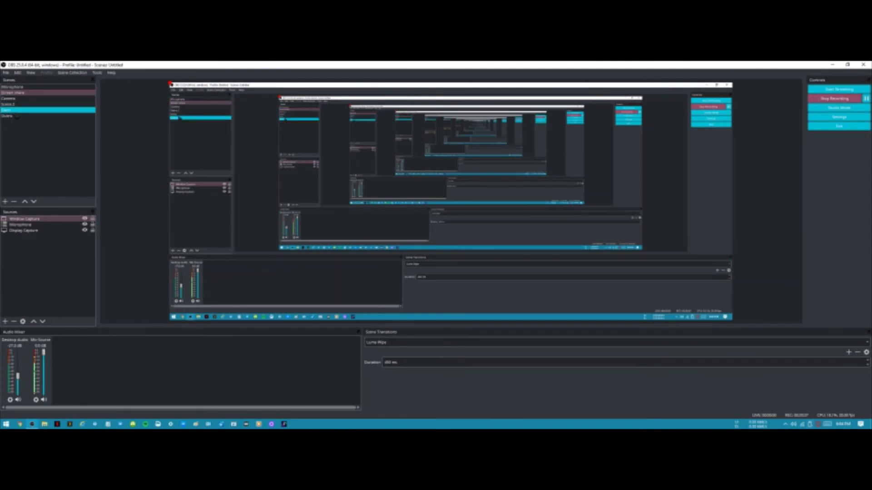
left_click(14, 140)
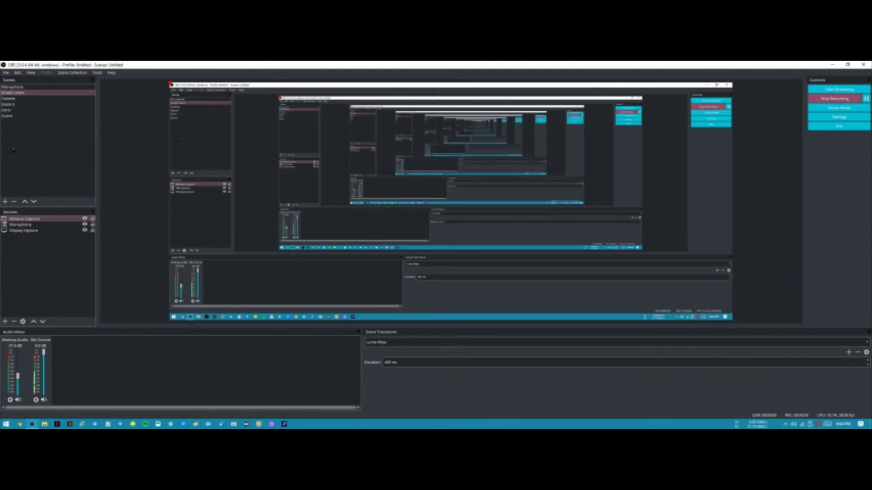
left_click(14, 150)
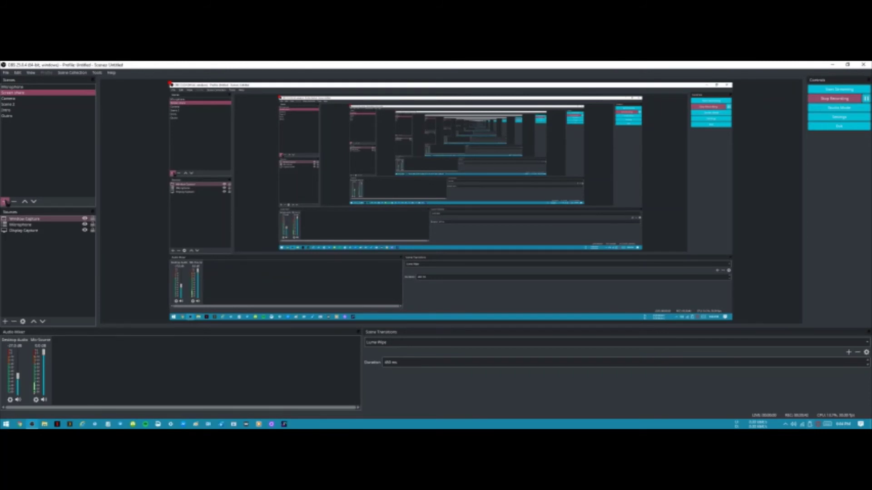
Turn Studio Mode on and create a scene named BG Music.
left_click(832, 110)
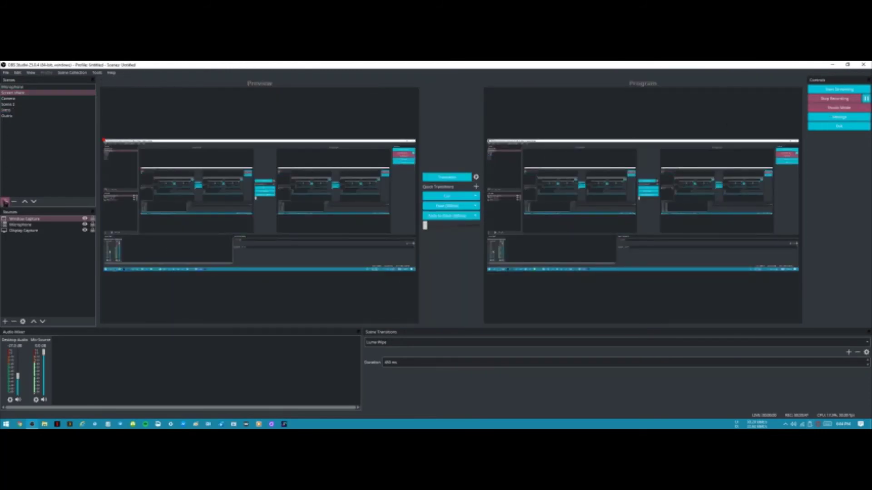
left_click(5, 201)
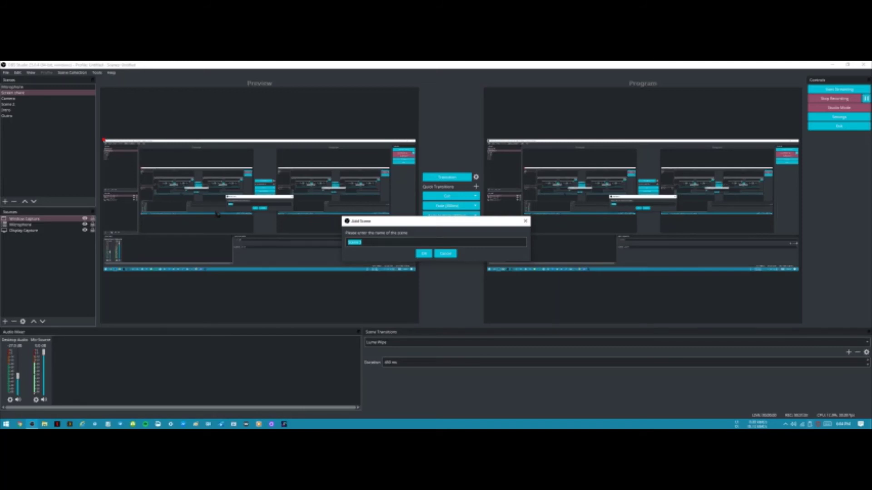
type("Qto Mus")
left_click(424, 254)
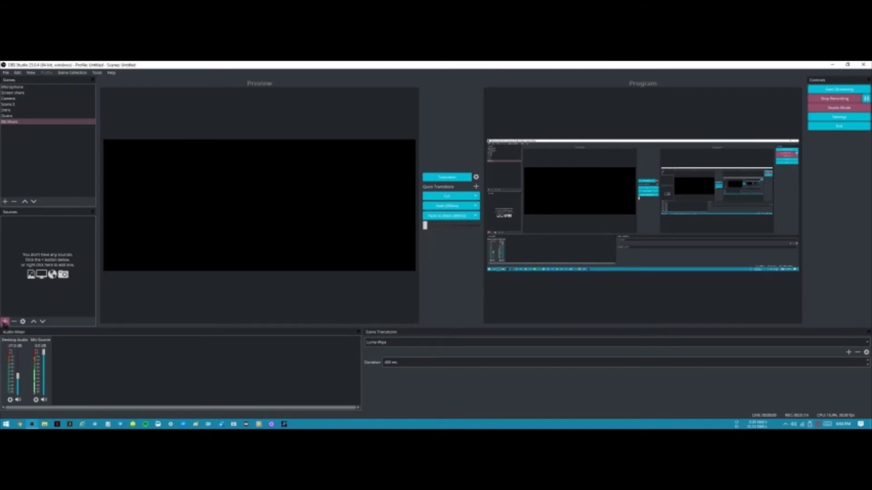
Add a new media source named Music to the BG Music scene.
left_click(5, 321)
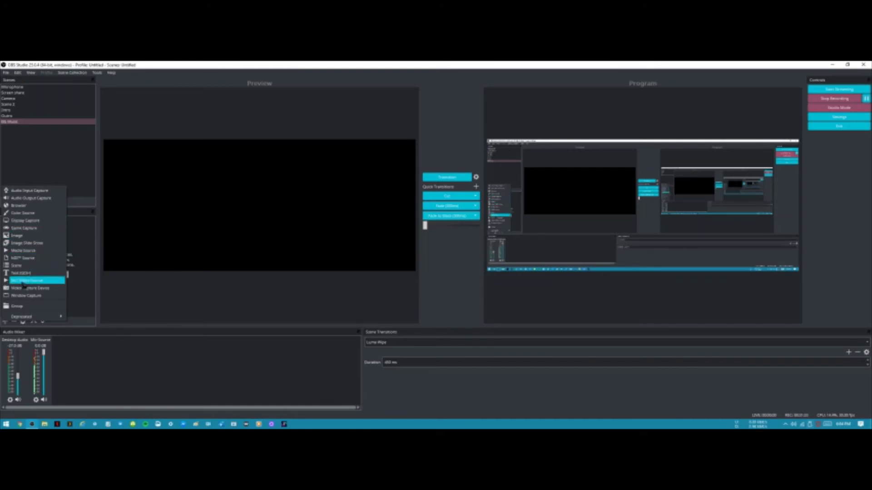
left_click(36, 252)
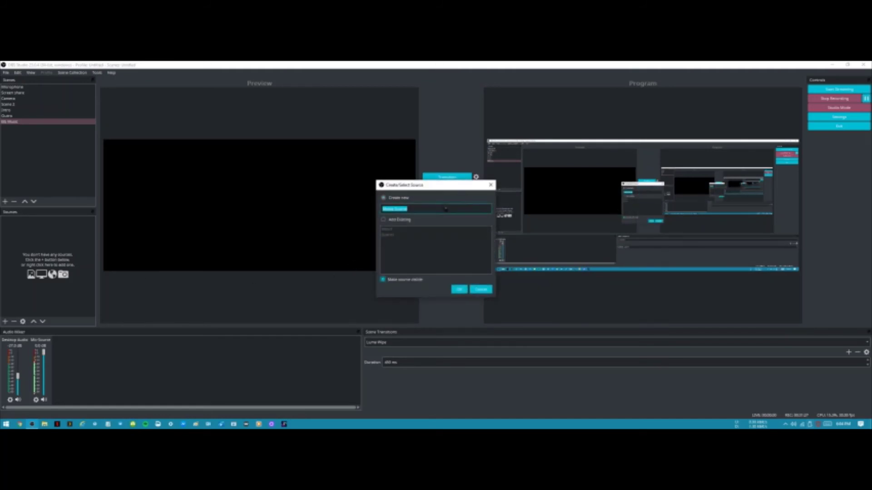
type("Music")
left_click(459, 291)
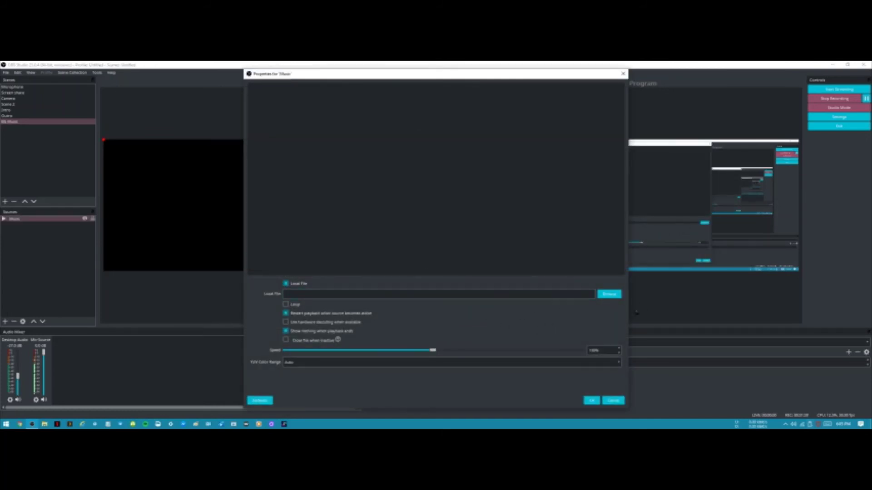
Browse for Music's local file in the Background Music folder on the KINGSTON (F:) drive.
left_click(607, 295)
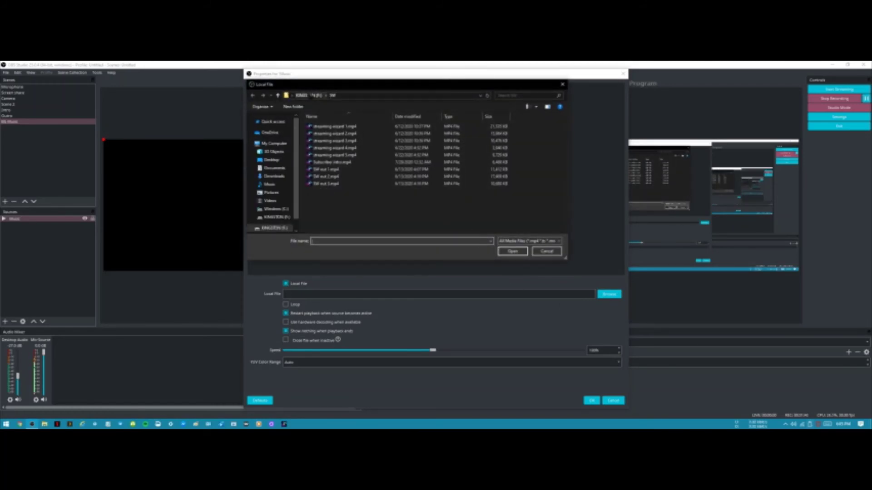
left_click(309, 95)
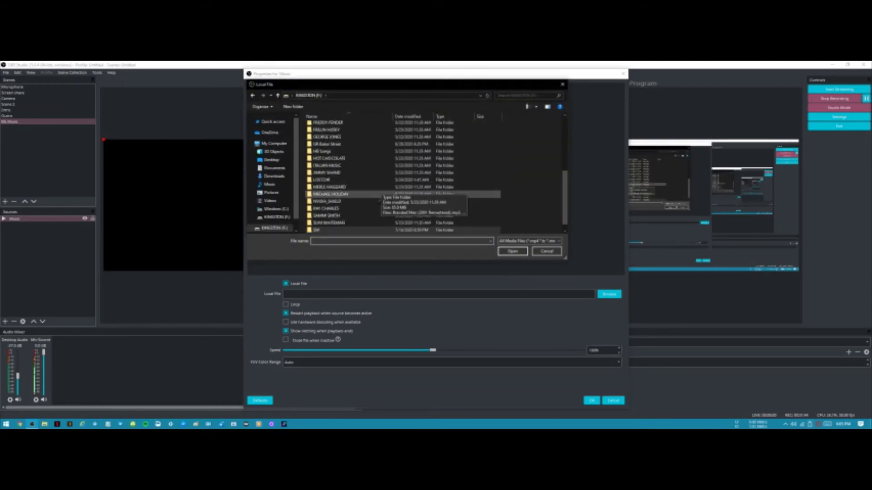
scroll(370, 184, "up", 5)
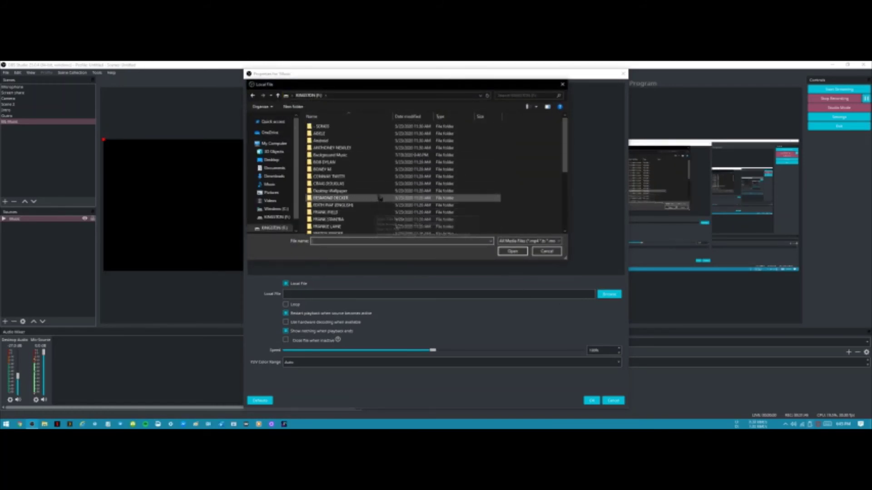
double_click(344, 157)
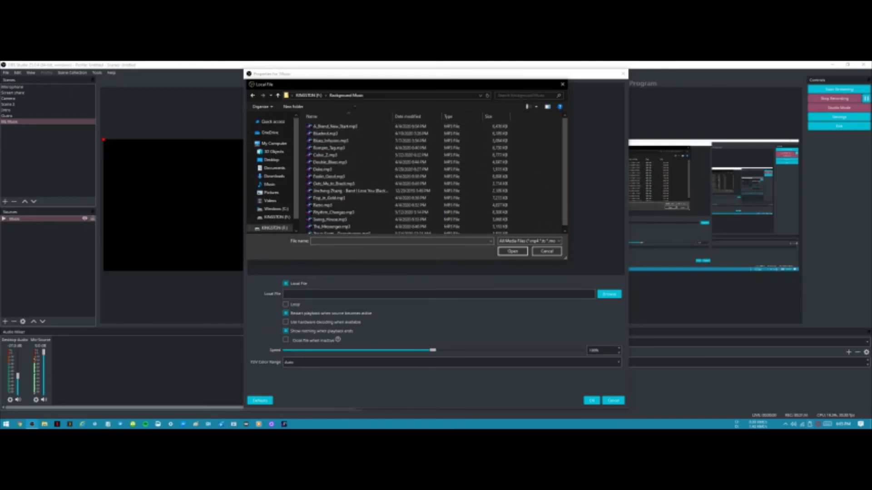
scroll(439, 193, "down", 1)
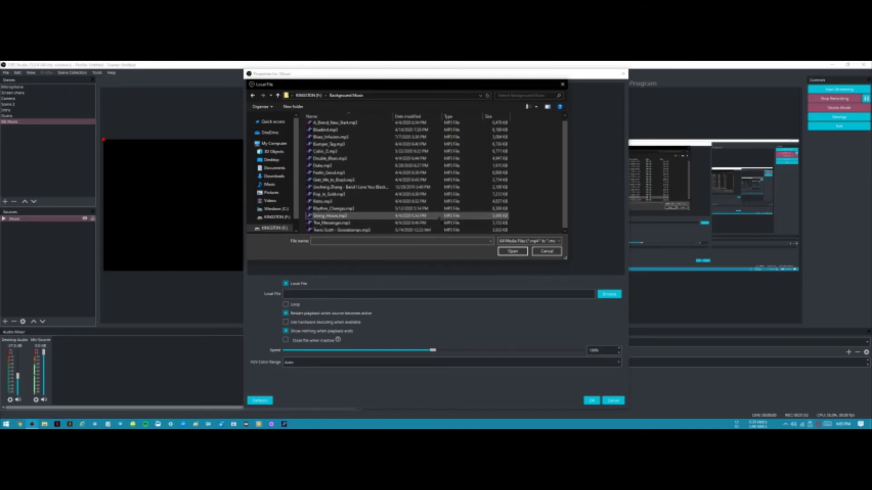
key("super")
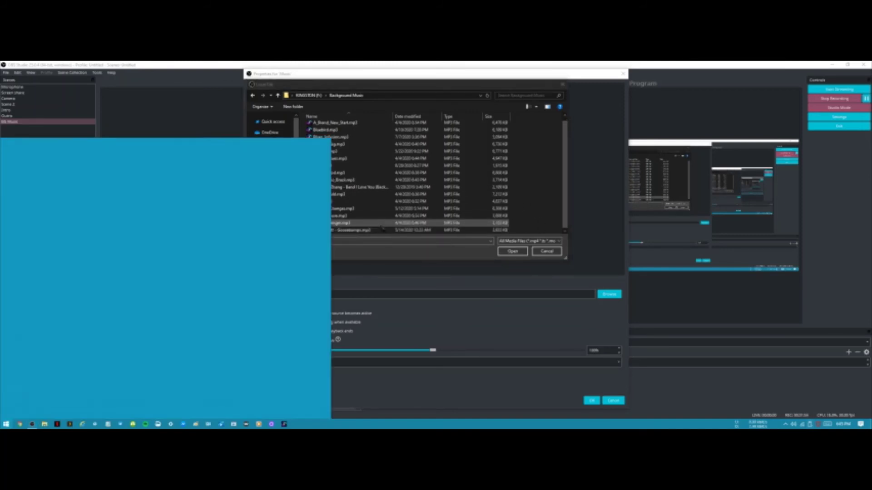
key("super")
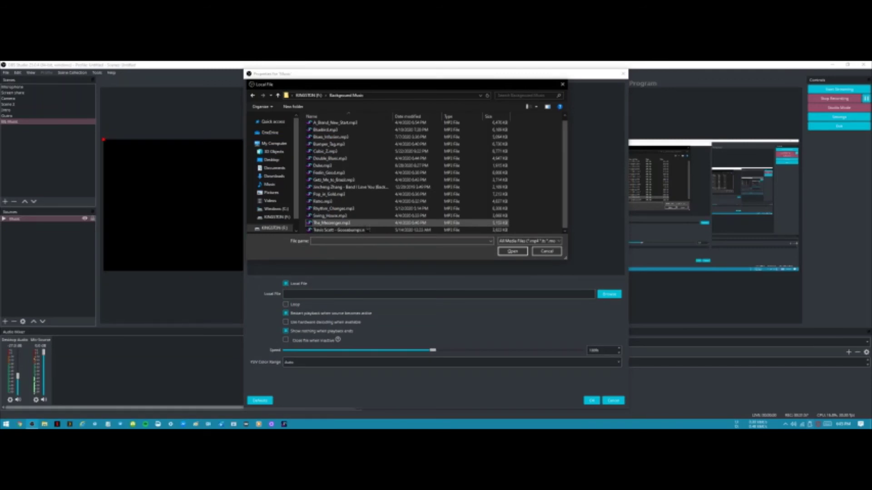
Load A_Brand_New_Start.mp3 as Music's local file, enable Loop and accept the properties.
left_click(359, 223)
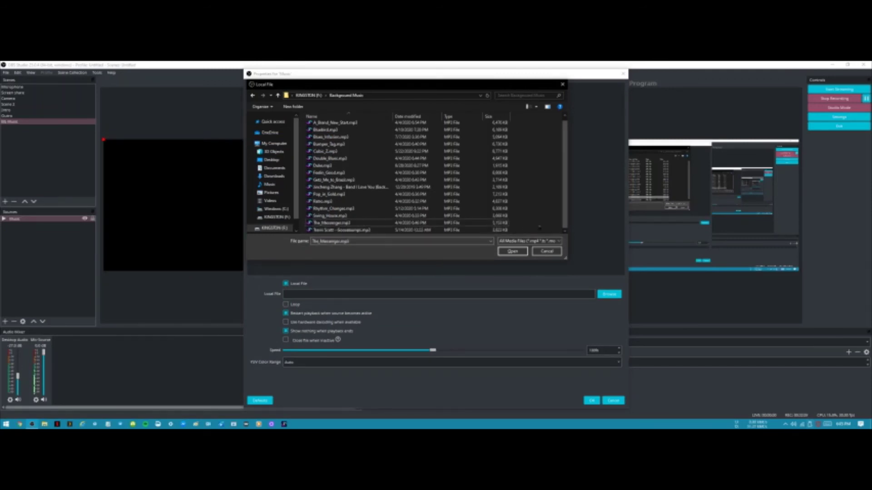
scroll(364, 127, "up", 1)
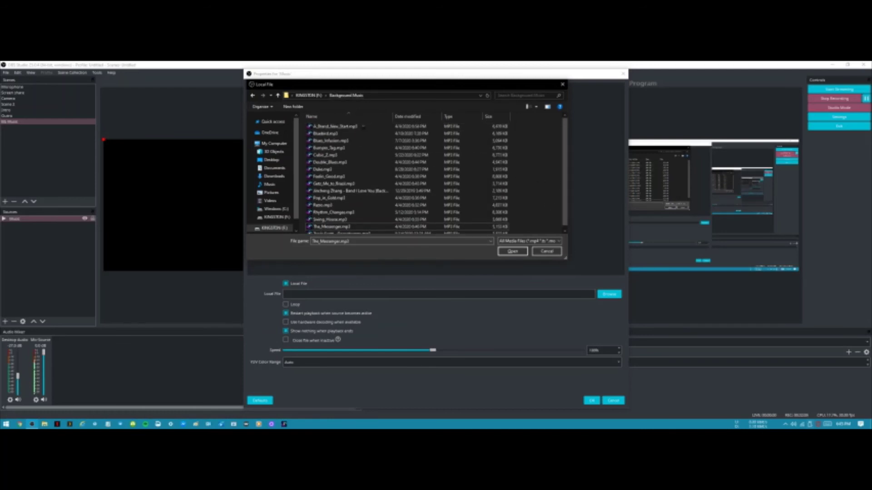
left_click(365, 128)
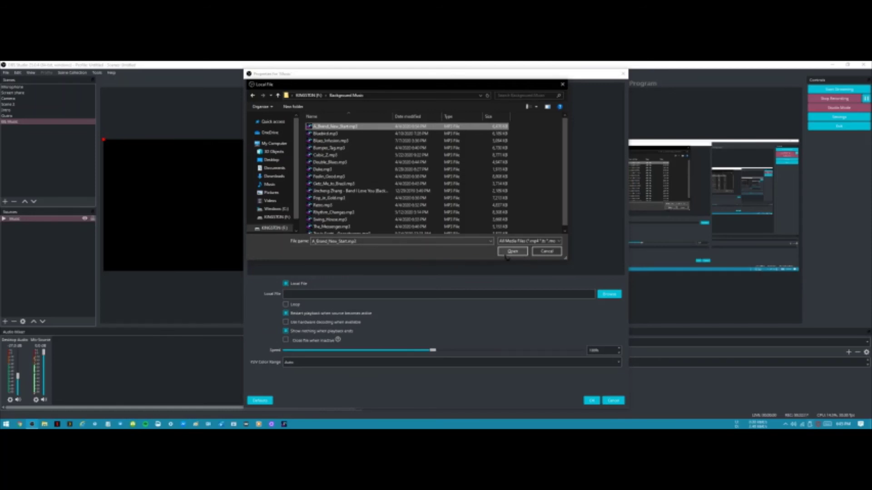
left_click(511, 251)
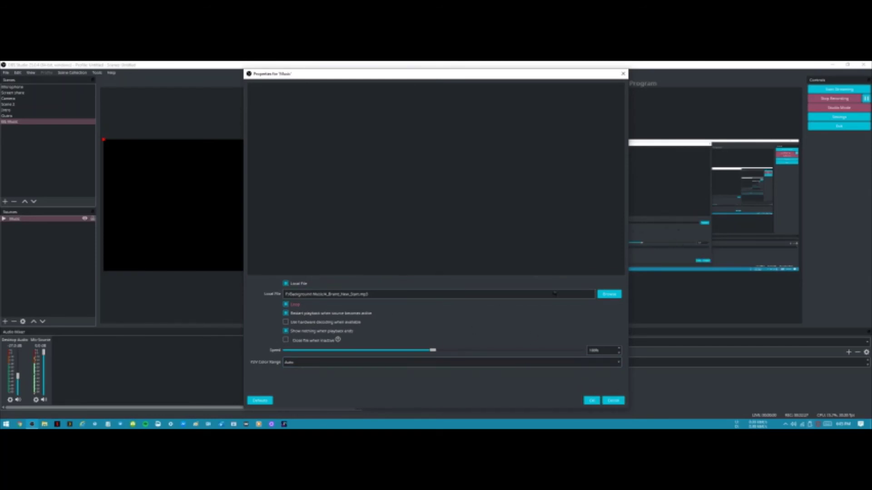
left_click(591, 401)
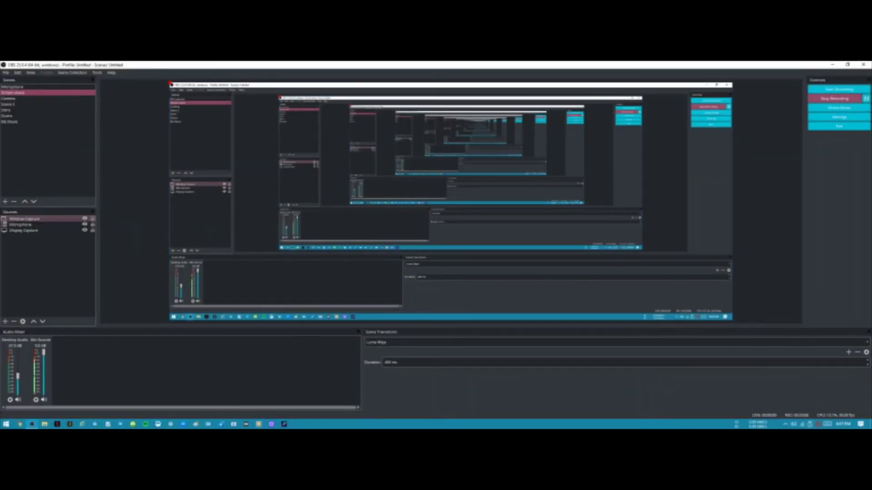
Turn Studio Mode on and add the existing BG Music scene as a source in the Screen share scene.
left_click(837, 109)
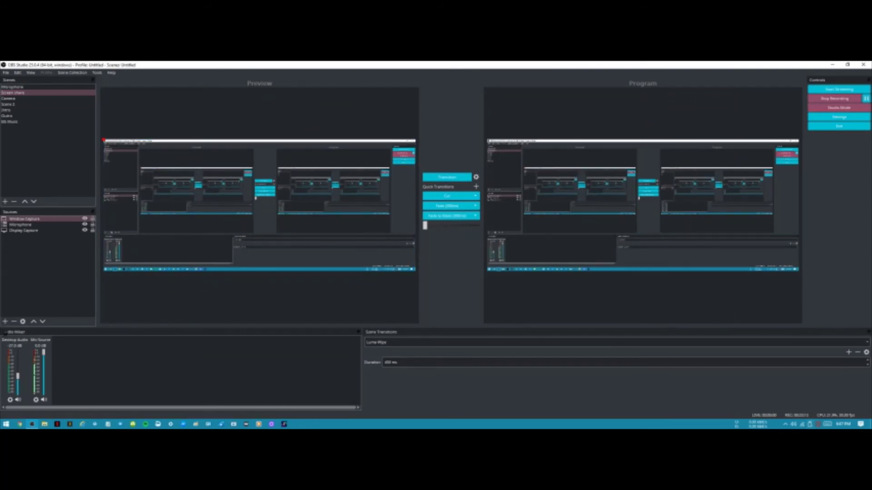
left_click(5, 322)
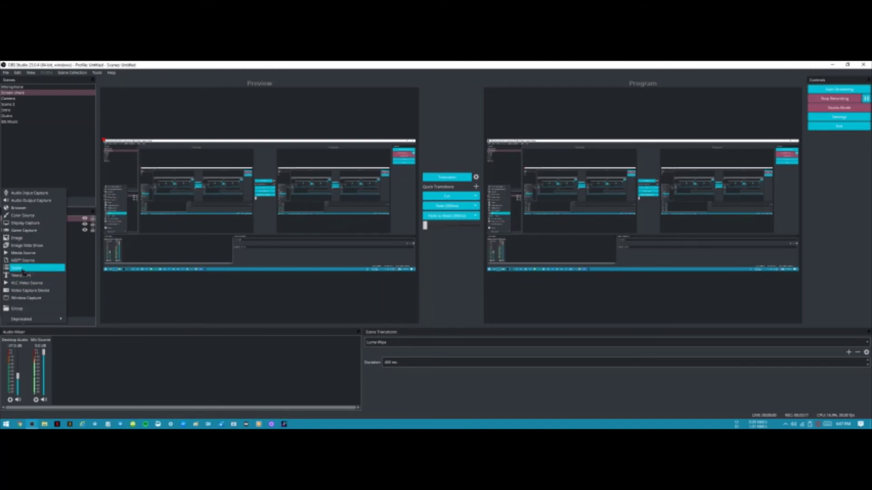
key("Escape")
left_click(33, 241)
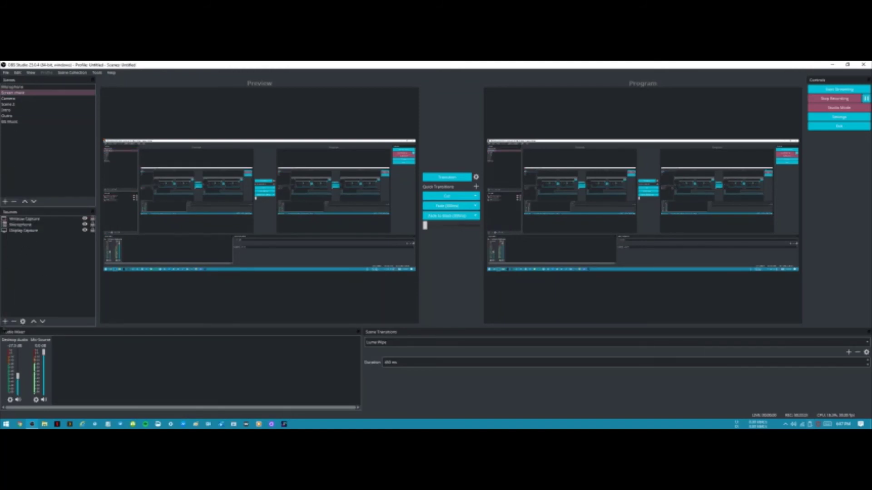
left_click(5, 322)
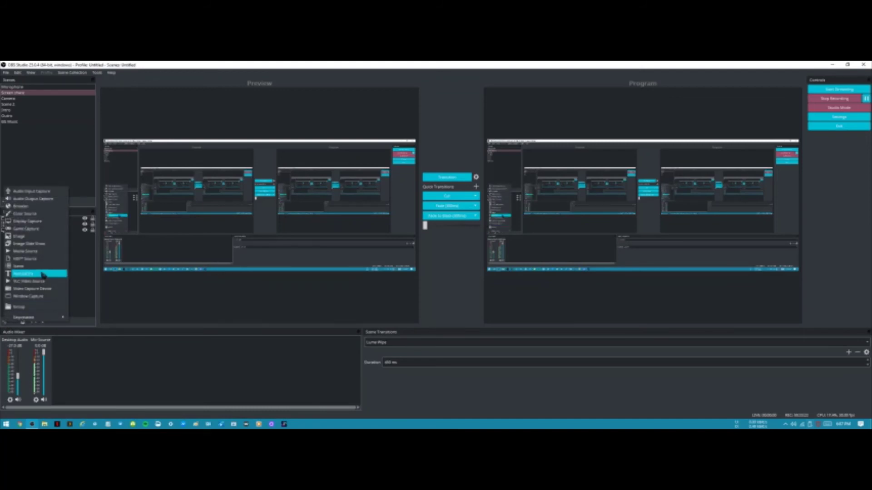
left_click(27, 273)
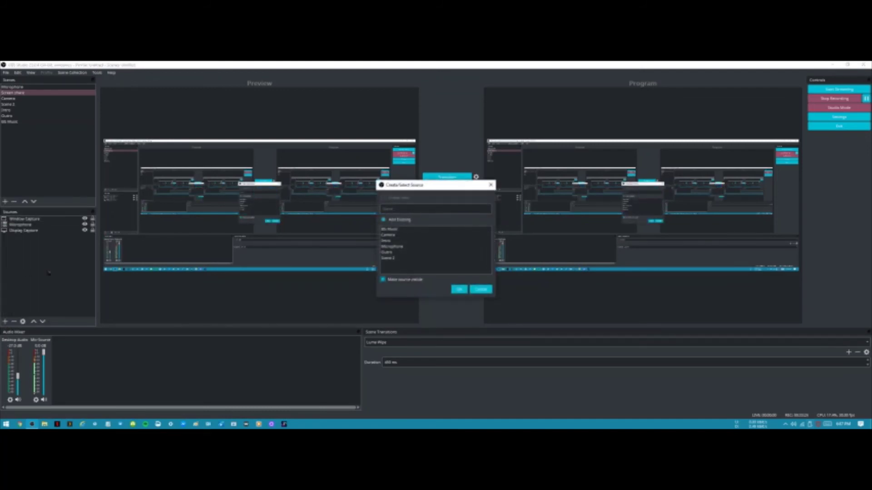
left_click(446, 229)
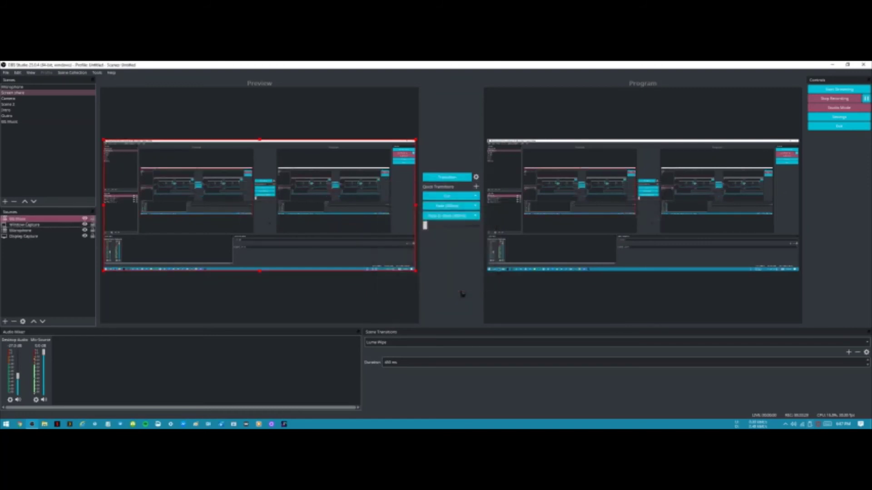
left_click(459, 290)
Move the Microphone source to the top of the Screen share scene's source order.
left_click(36, 231)
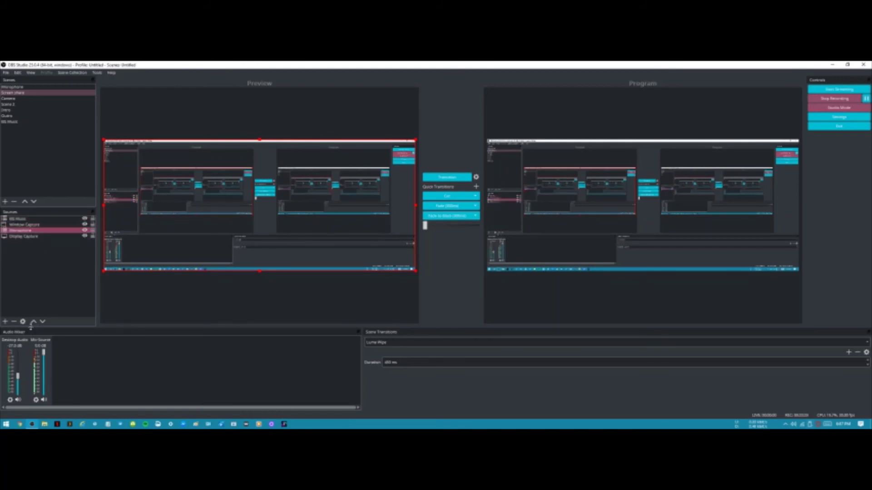
left_click(33, 321)
left_click(33, 322)
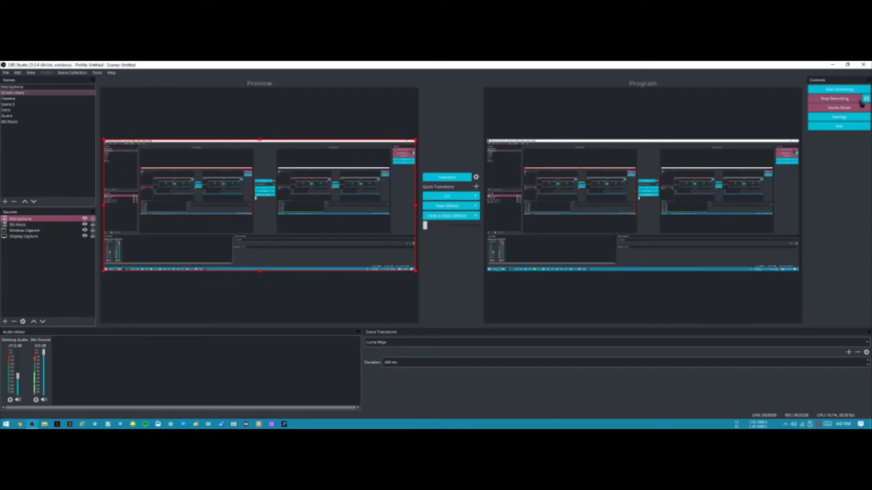
Turn Studio Mode off to put the edited Screen share scene live.
left_click(838, 107)
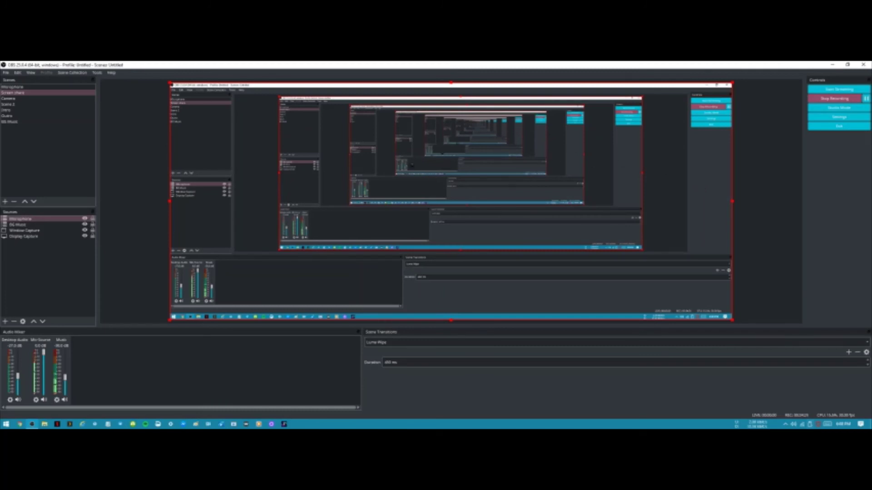
left_click(18, 111)
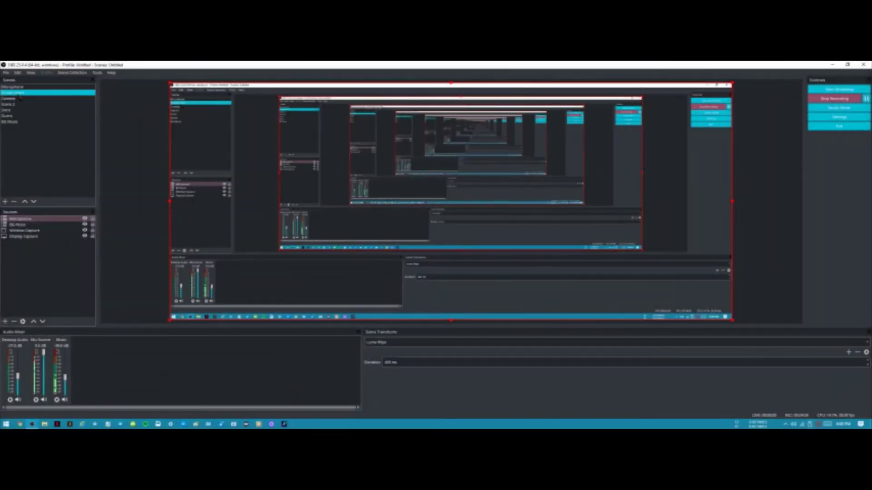
left_click(18, 99)
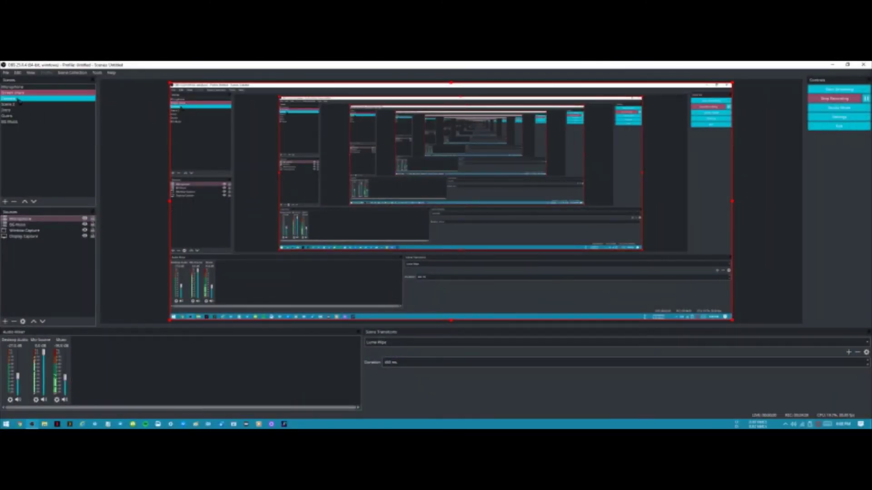
left_click(31, 105)
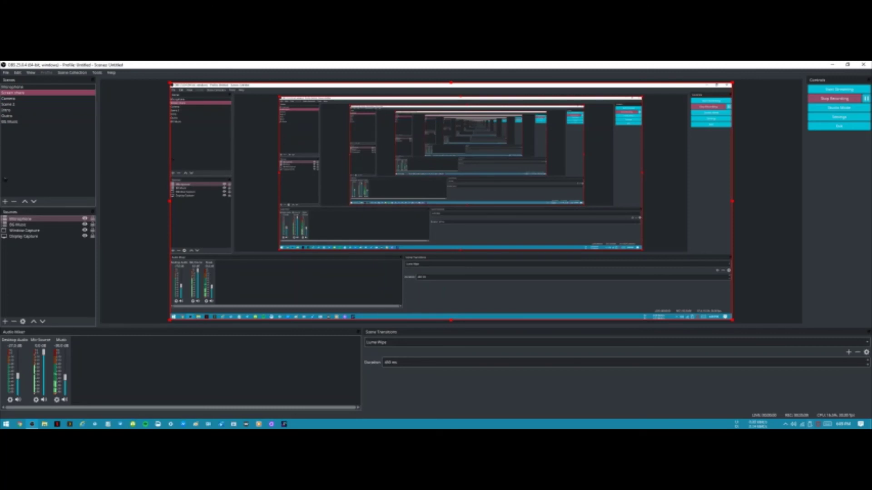
Add a new scene named Subscribe.
left_click(5, 202)
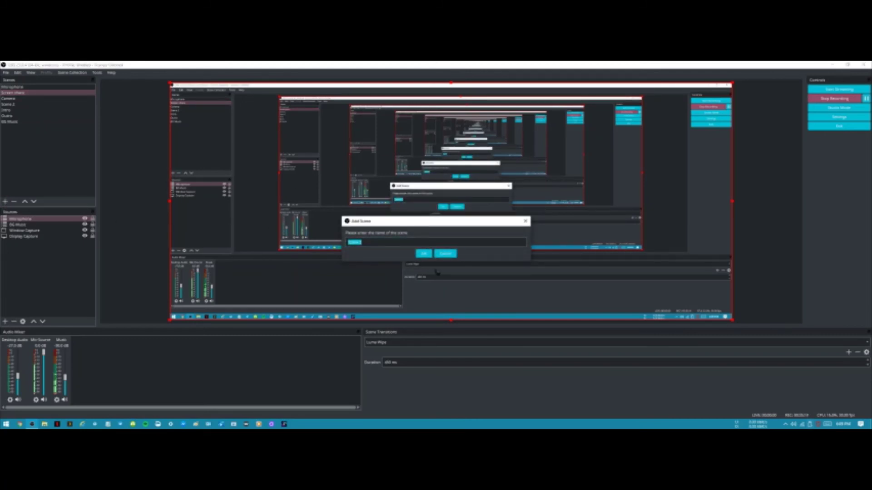
type("Subscribe")
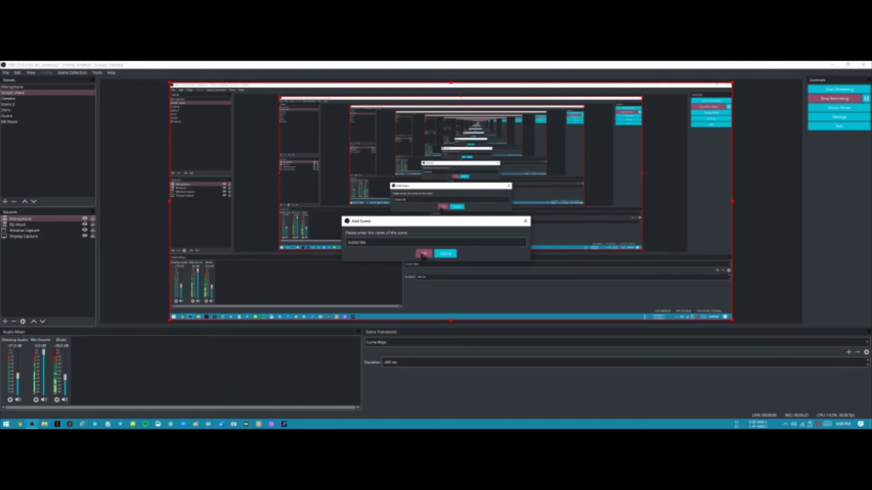
left_click(423, 254)
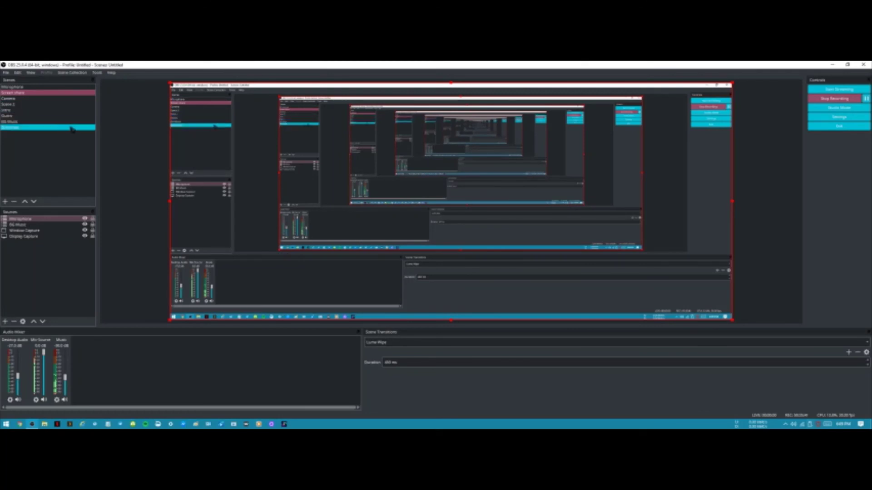
Turn Studio Mode on and add a new Media Source with its default name to the Subscribe scene.
left_click(846, 111)
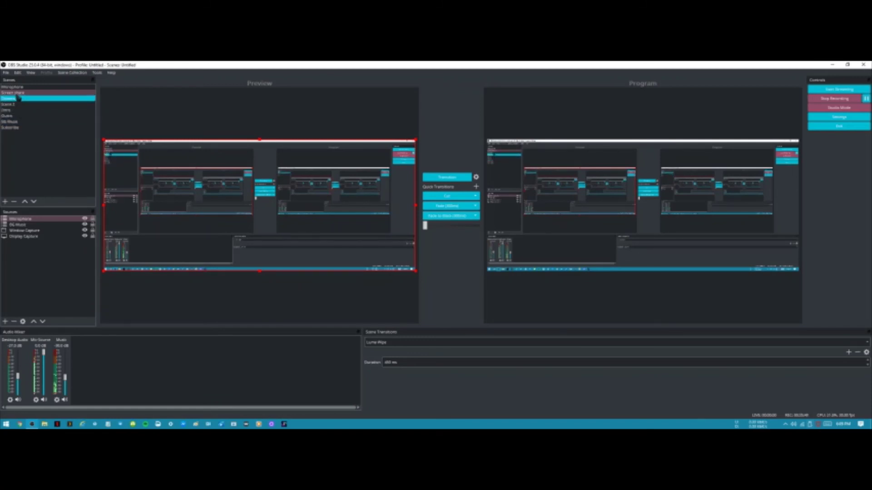
left_click(20, 128)
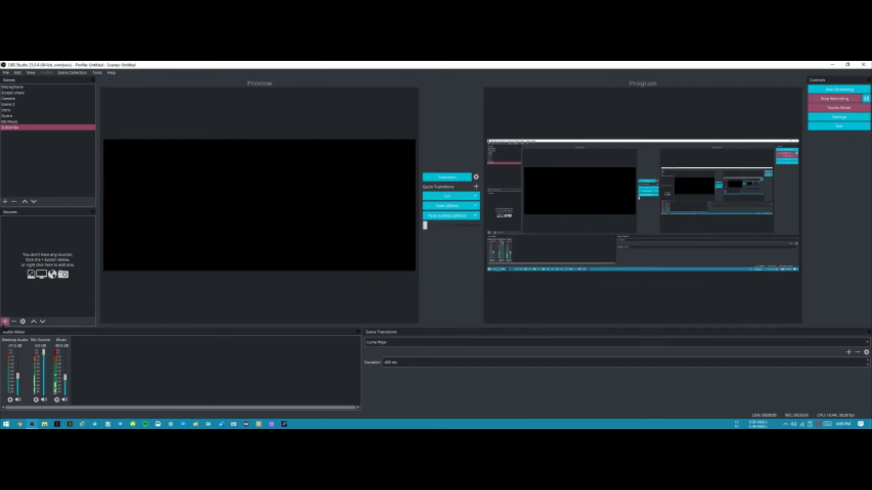
left_click(5, 321)
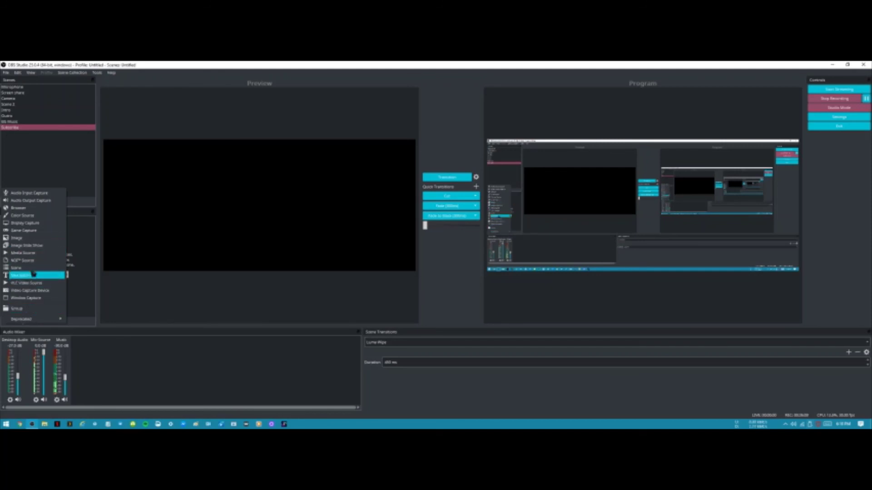
left_click(22, 253)
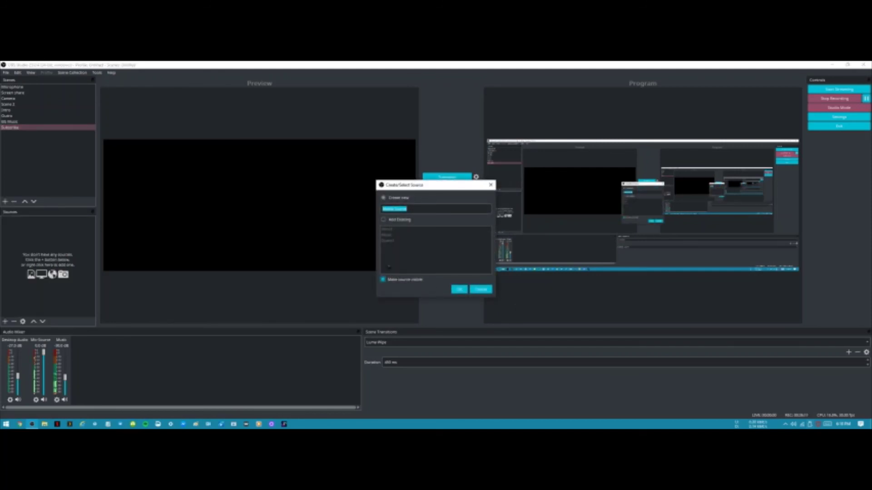
left_click(459, 290)
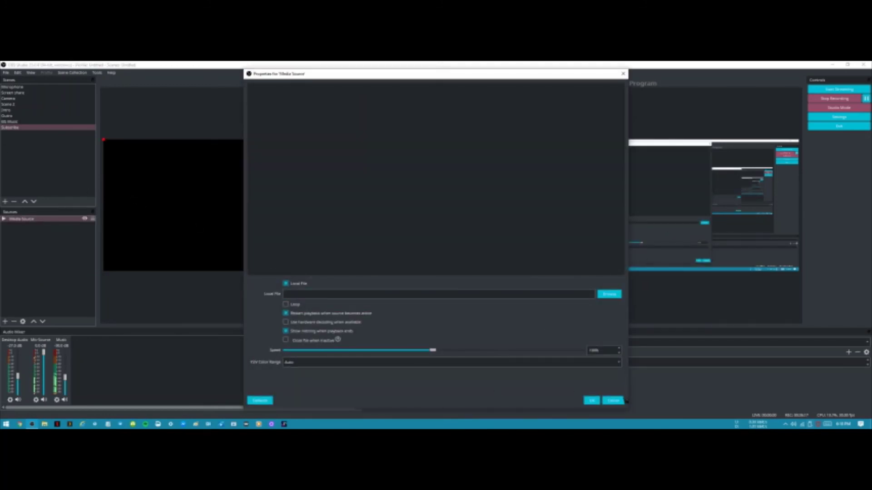
left_click(613, 401)
Rename the Subscribe scene's media source as Subscribe advert.
left_click(37, 218)
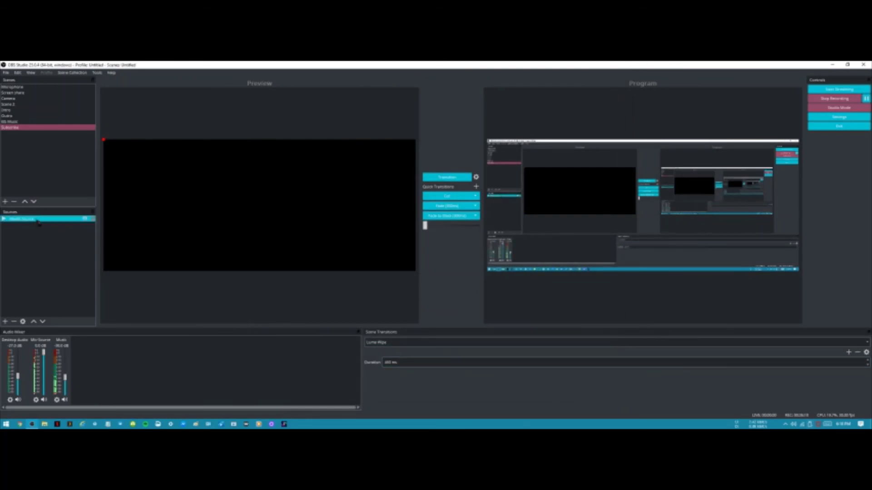
right_click(36, 220)
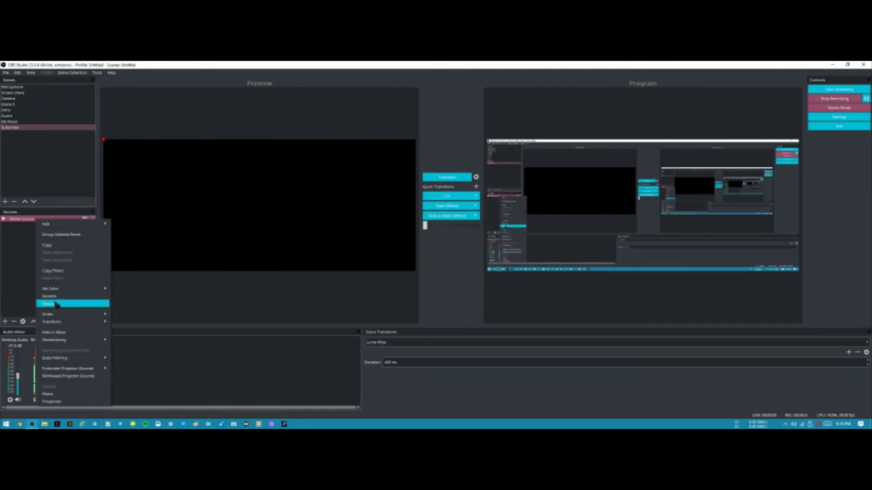
left_click(68, 296)
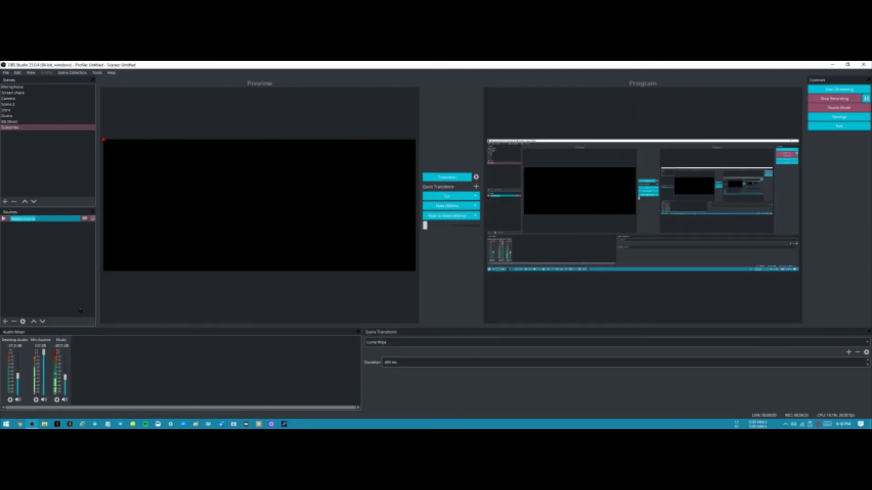
key("BackSpace")
key("Return")
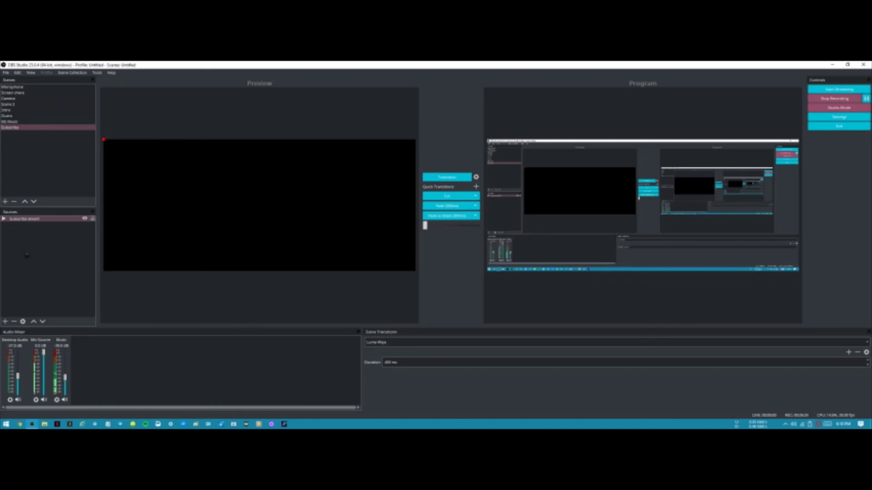
Load Subscriber intro.mp4 from the SW folder on the KINGSTON (F:) drive as Subscribe advert's local file and accept the properties.
left_click(25, 222)
right_click(24, 221)
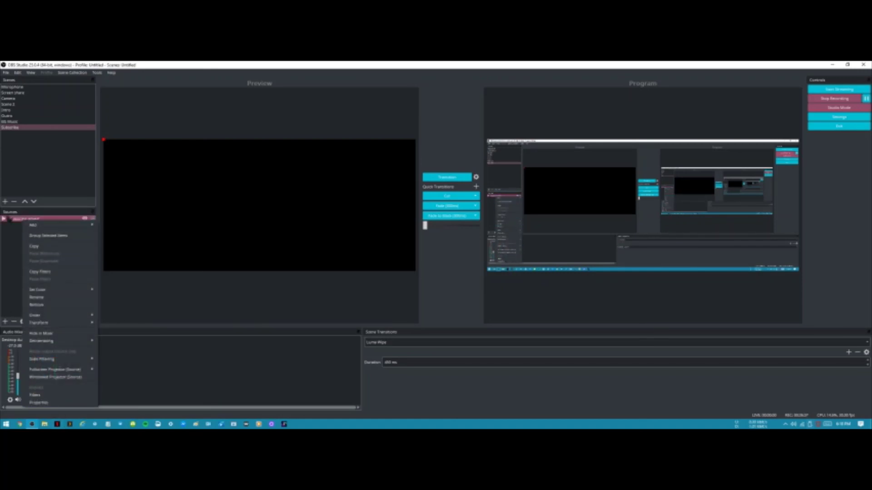
left_click(39, 403)
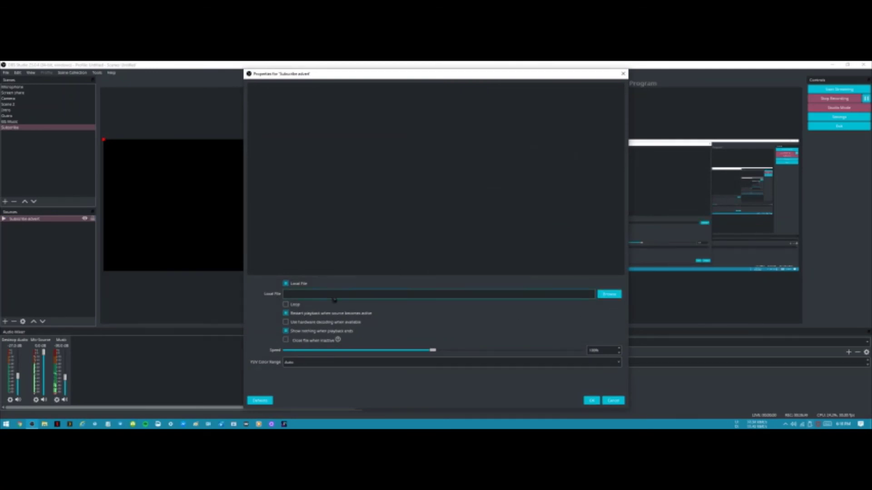
left_click(611, 295)
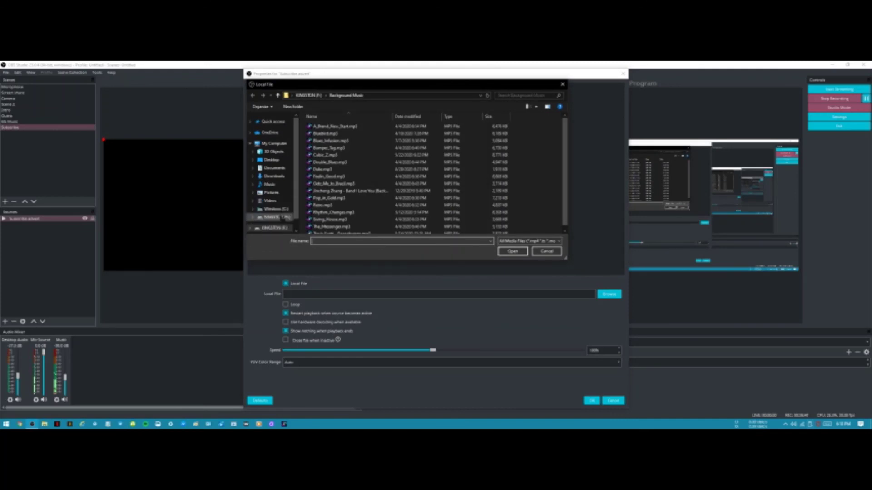
left_click(273, 218)
scroll(365, 210, "down", 5)
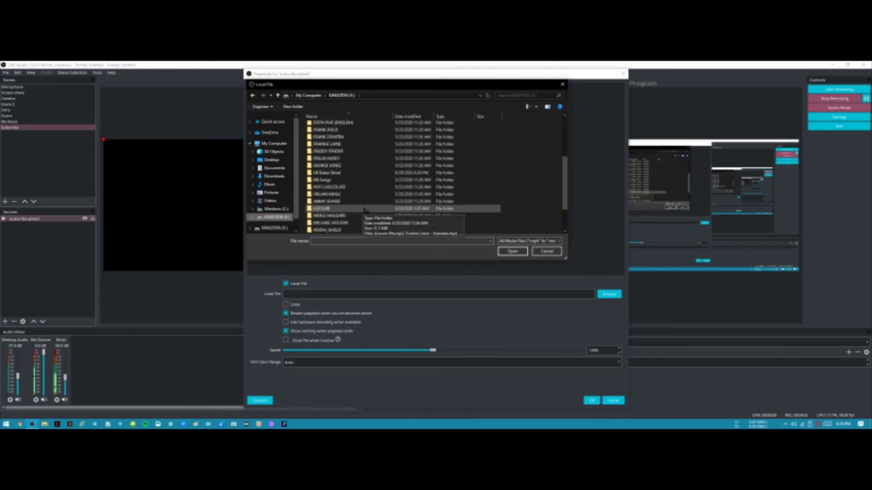
scroll(366, 210, "down", 3)
double_click(345, 220)
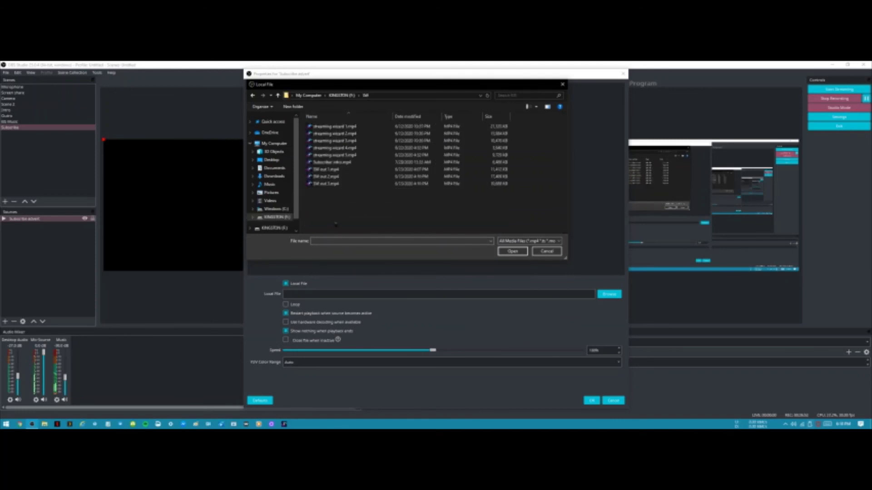
double_click(341, 162)
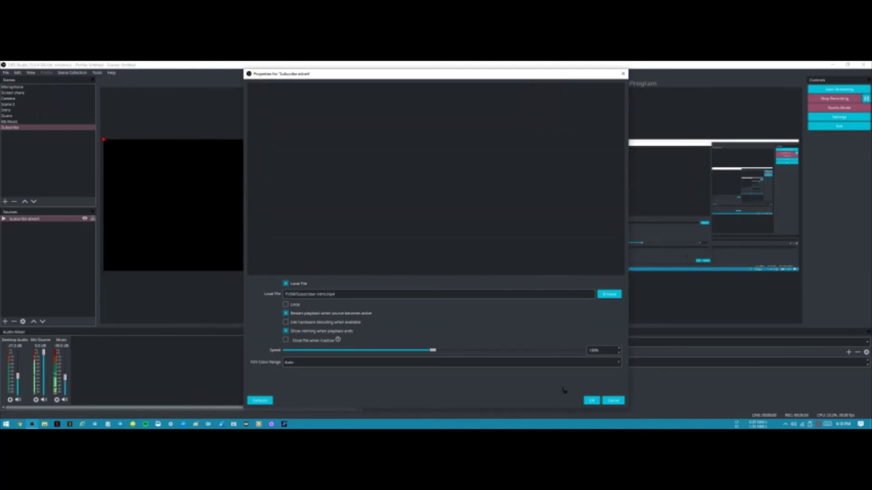
left_click(591, 401)
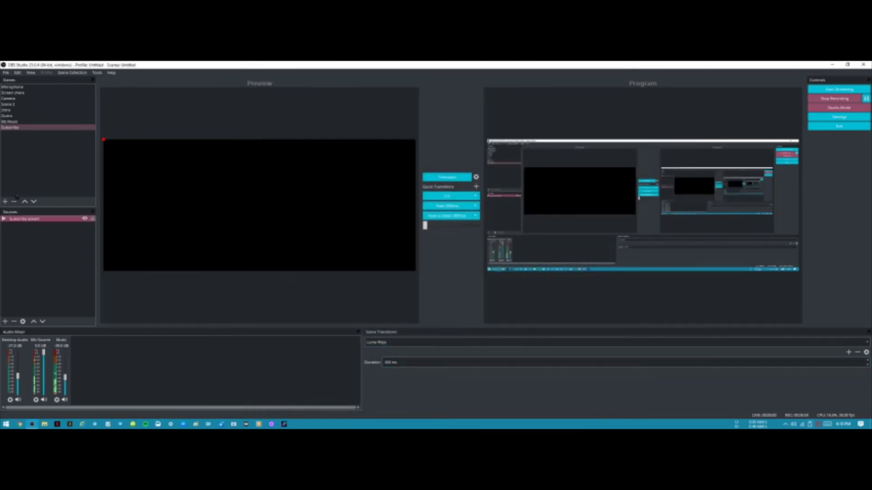
Review the playback options in Subscribe advert's properties and accept them as they are.
left_click(31, 219)
double_click(31, 219)
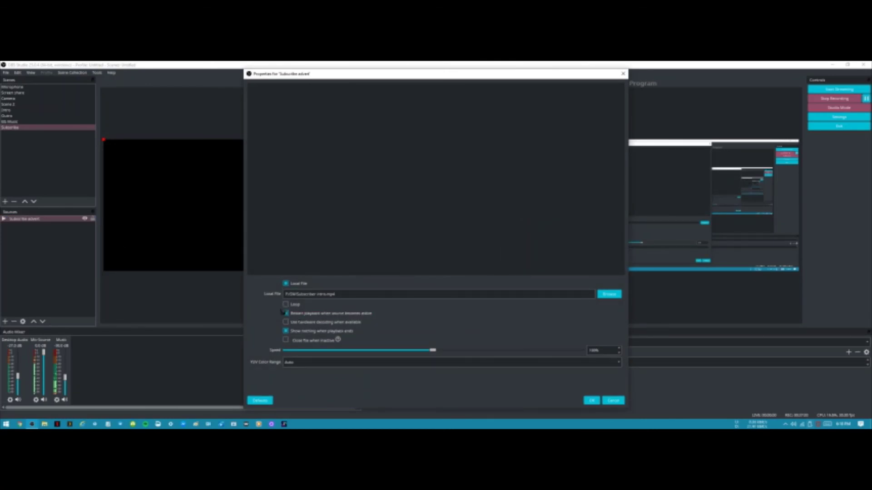
left_click(591, 400)
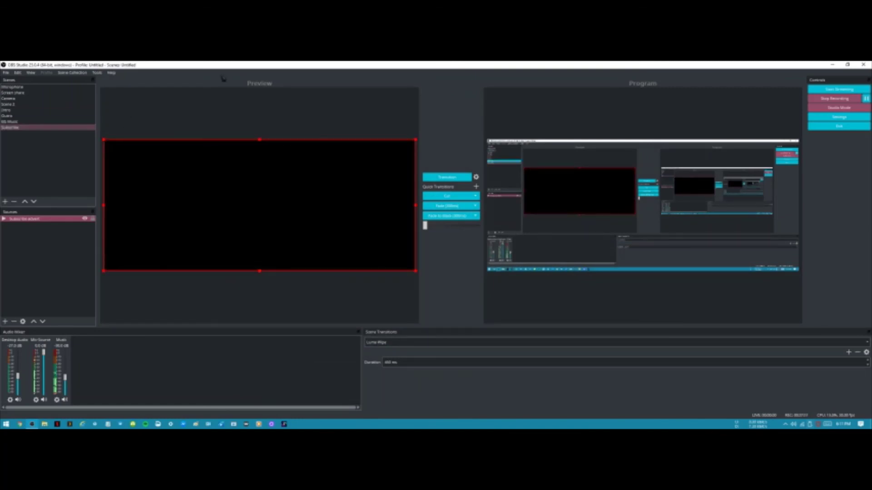
Turn Studio Mode off and return to the live Screen share scene.
left_click(839, 108)
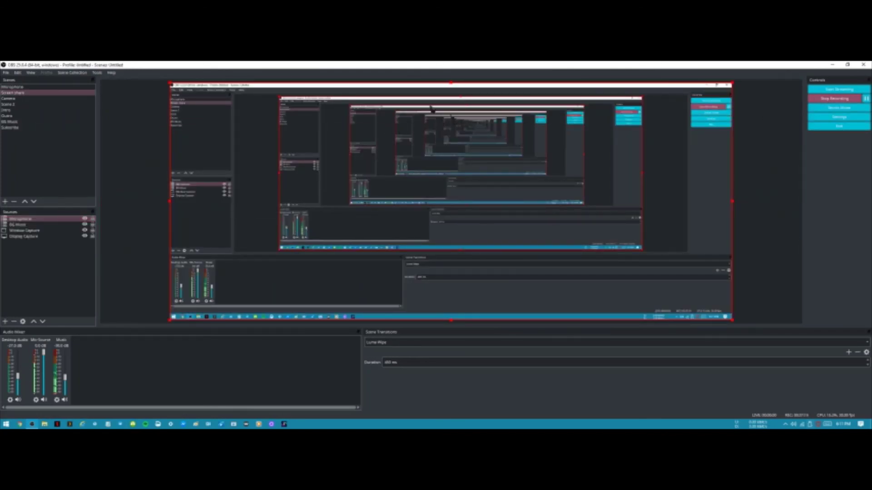
left_click(12, 128)
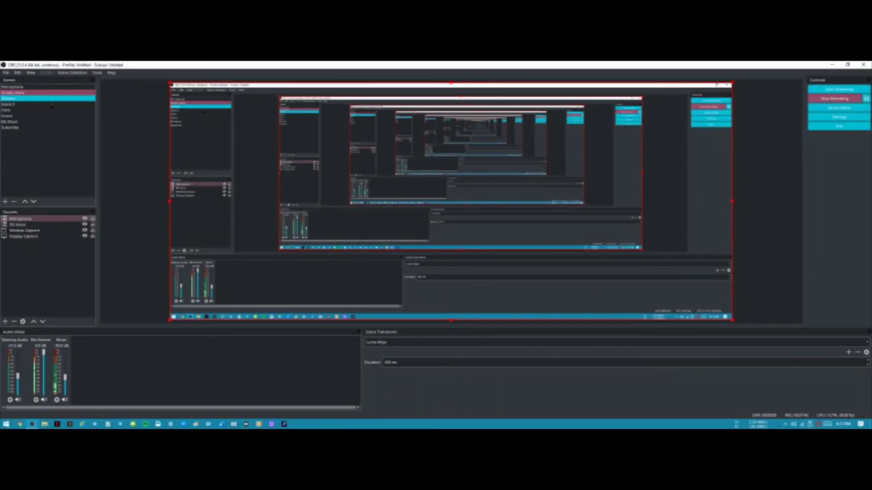
left_click(53, 105)
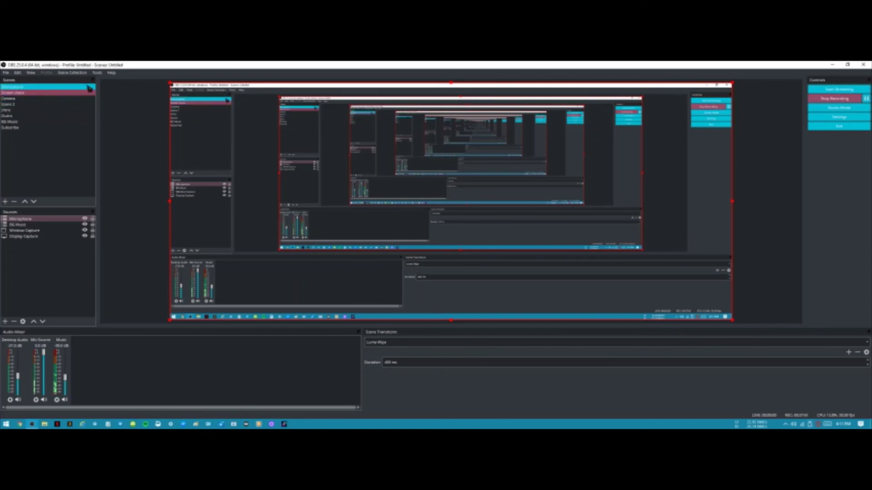
left_click(19, 110)
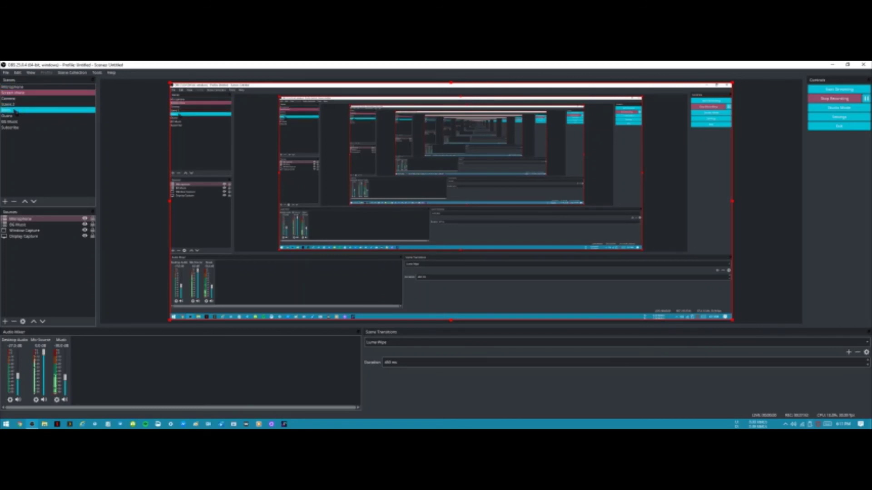
left_click(13, 122)
left_click(19, 127)
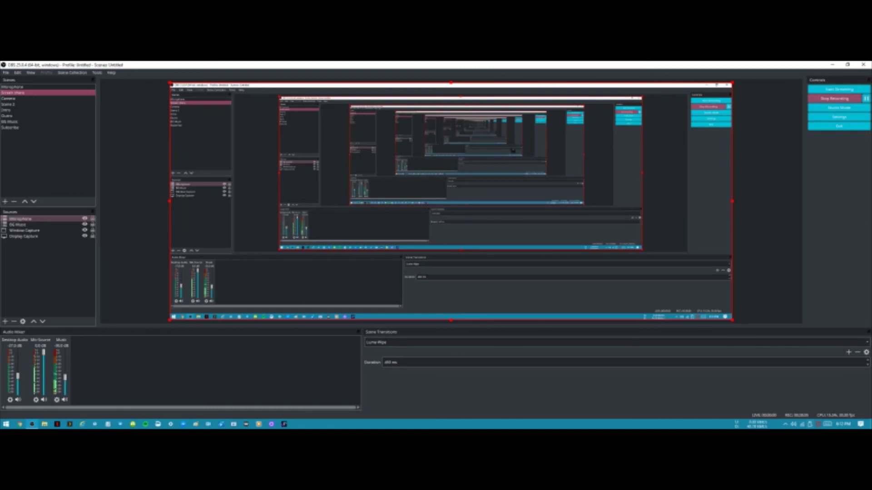
Turn Studio Mode on and add a new Media Source named Music2 to the Subscribe scene.
left_click(849, 110)
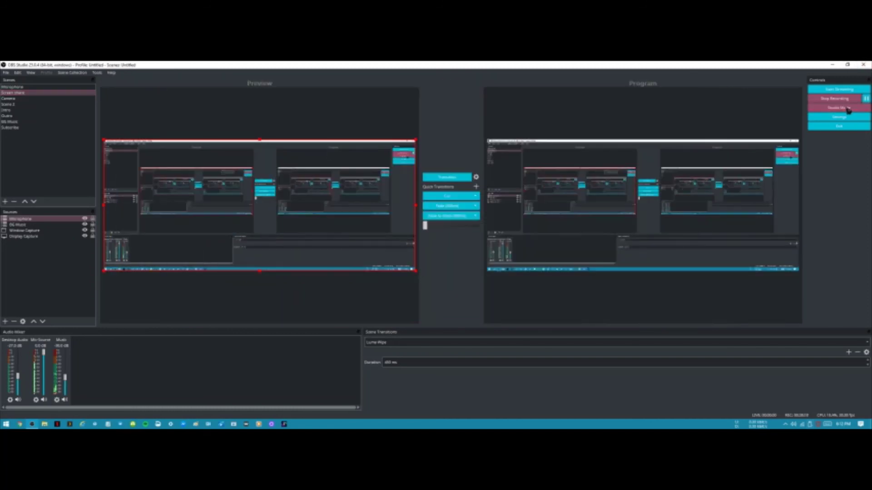
left_click(14, 129)
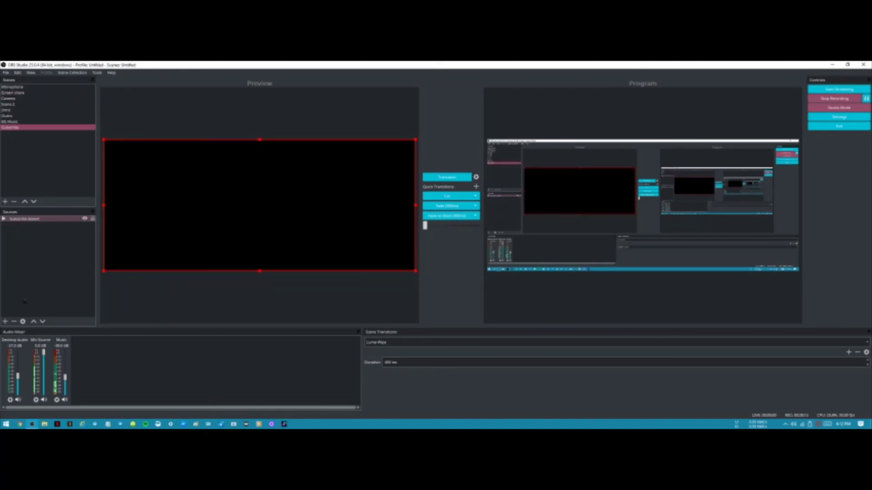
left_click(5, 322)
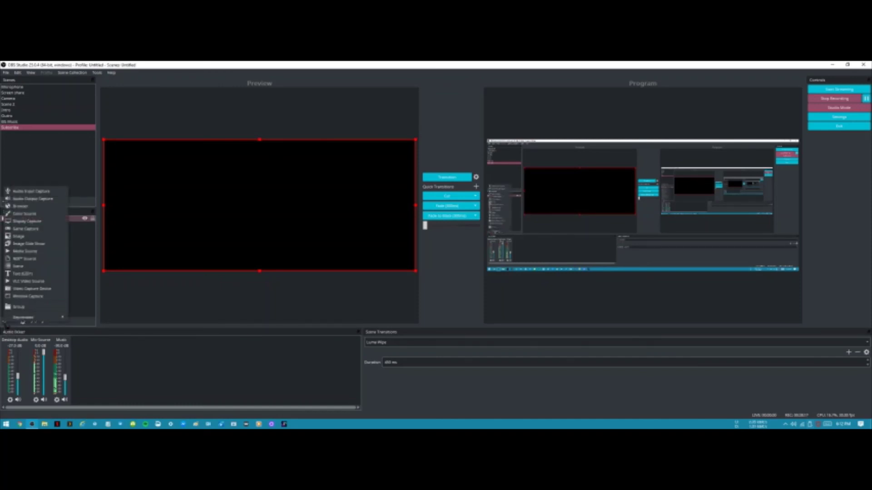
left_click(32, 252)
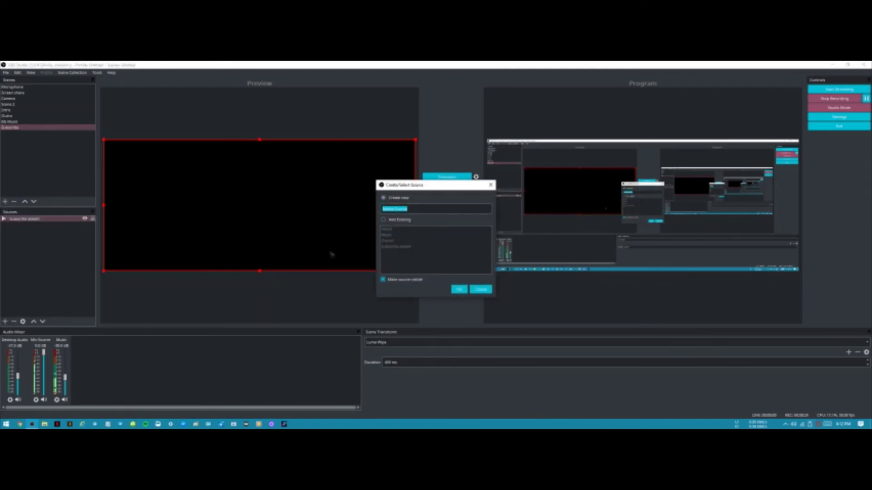
type("Music2")
left_click(460, 290)
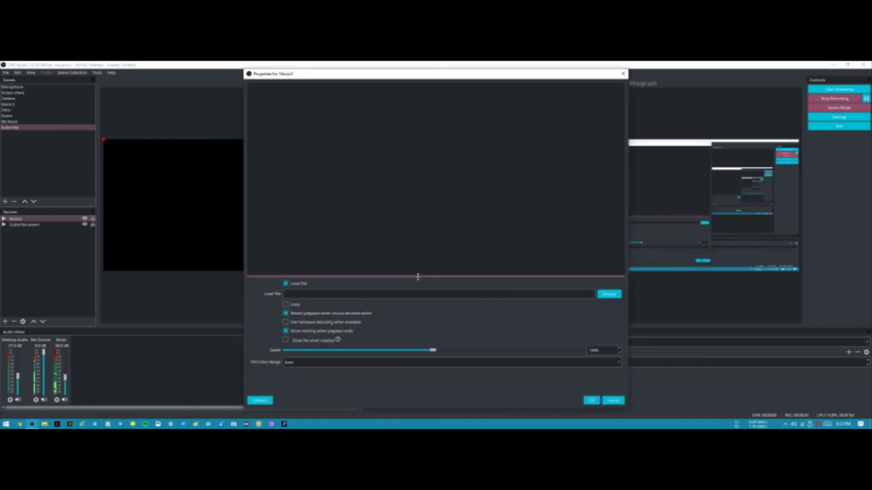
Load Retro.mp3 from the Background Music folder on the KINGSTON (F:) drive as Music2's local file and accept the properties.
left_click(609, 295)
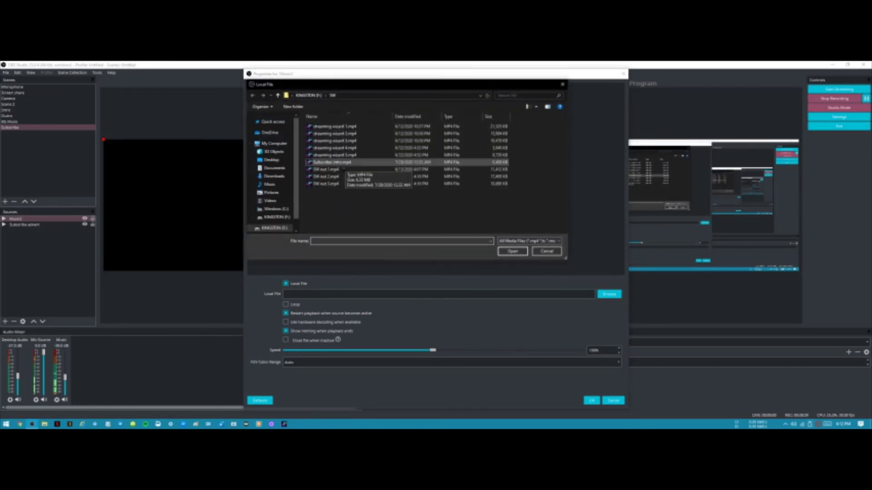
left_click(306, 96)
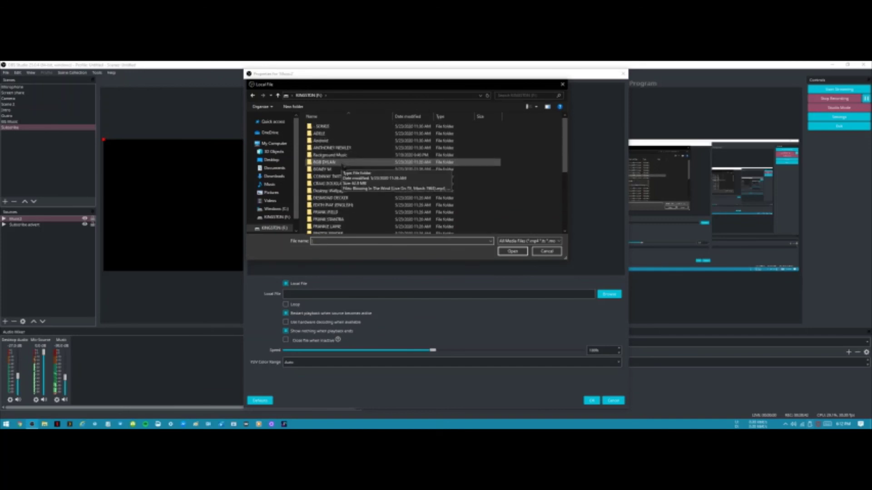
double_click(343, 156)
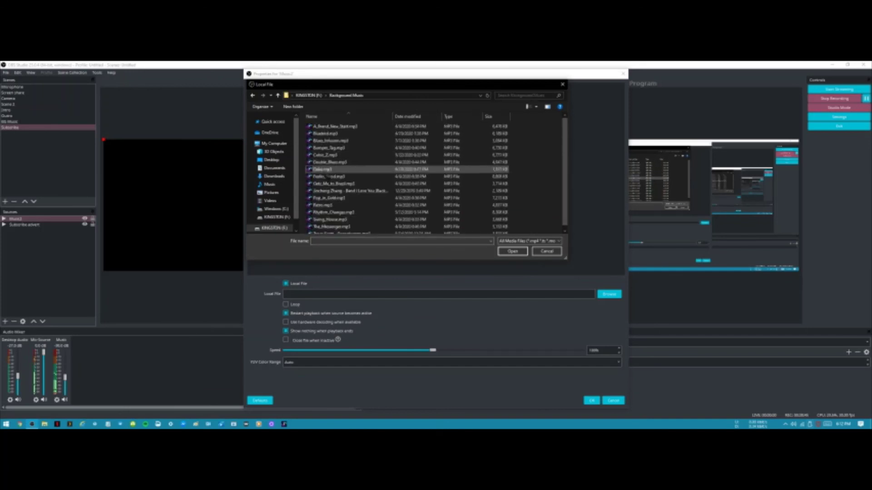
key("BackSpace")
double_click(332, 156)
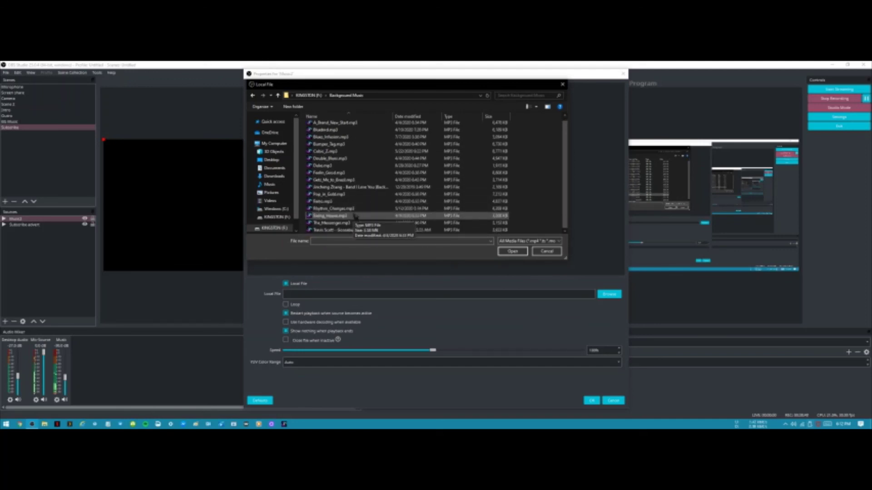
left_click(324, 202)
double_click(323, 201)
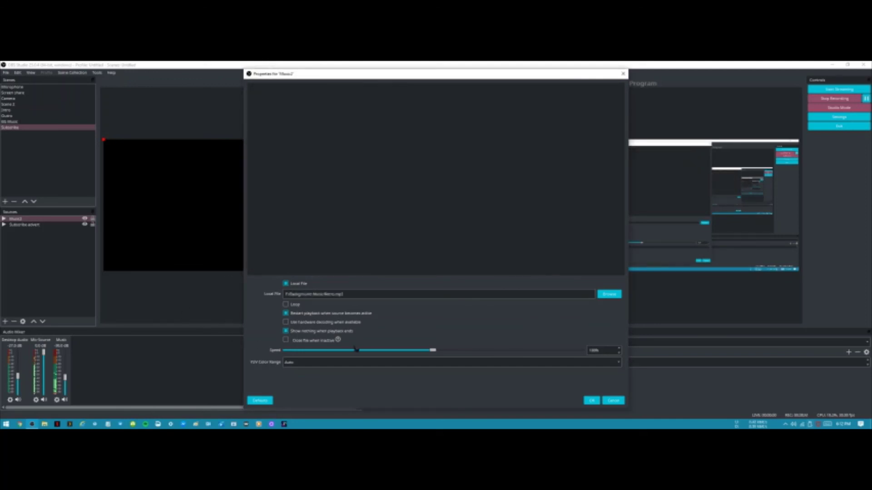
left_click(593, 402)
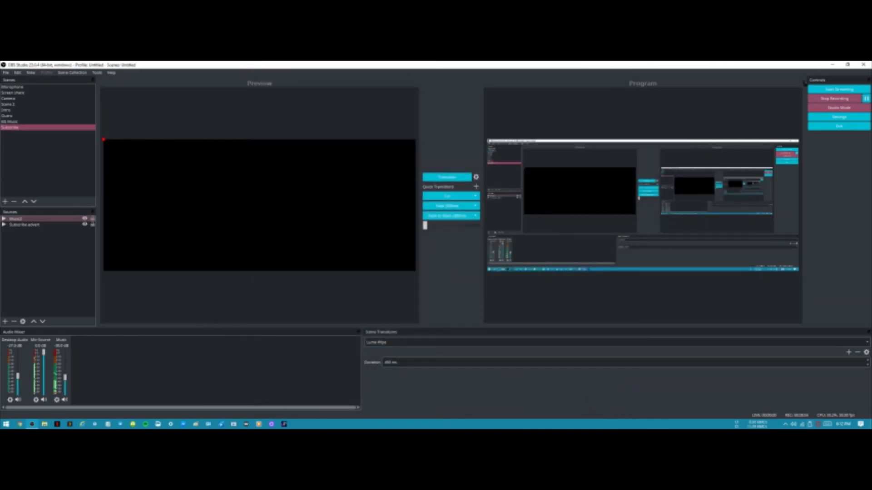
Turn Studio Mode off and pause the running recording.
left_click(843, 108)
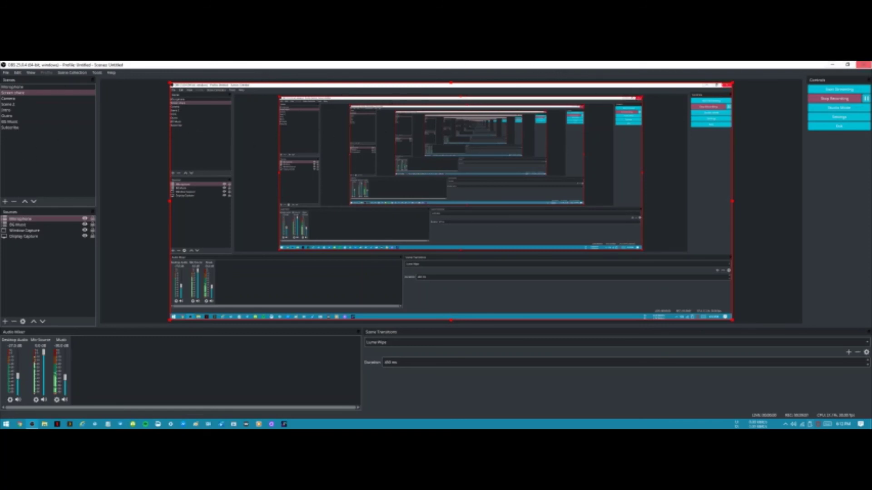
left_click(866, 99)
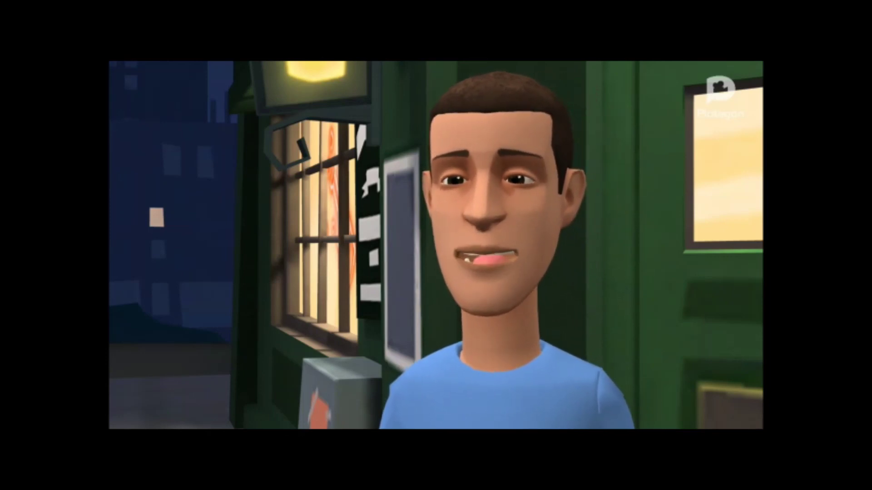
Bring back the Screen share scene and switch the live output to the camera view in Scene 2.
left_click(14, 93)
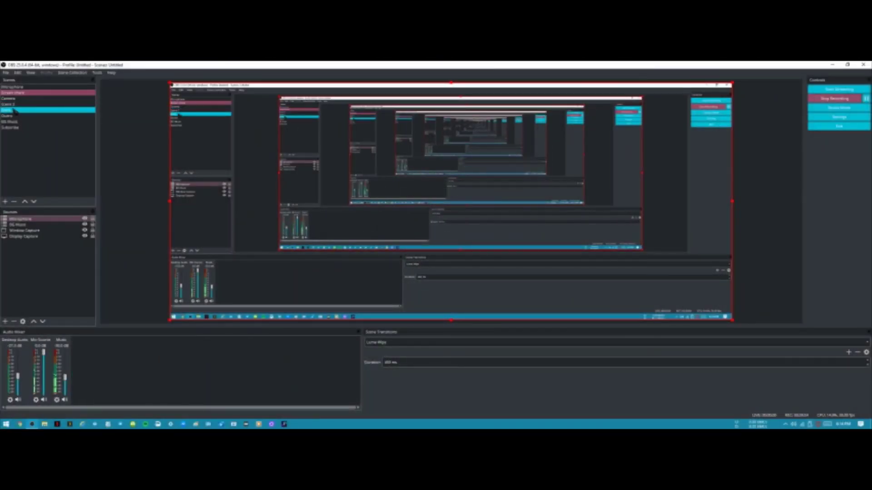
left_click(20, 122)
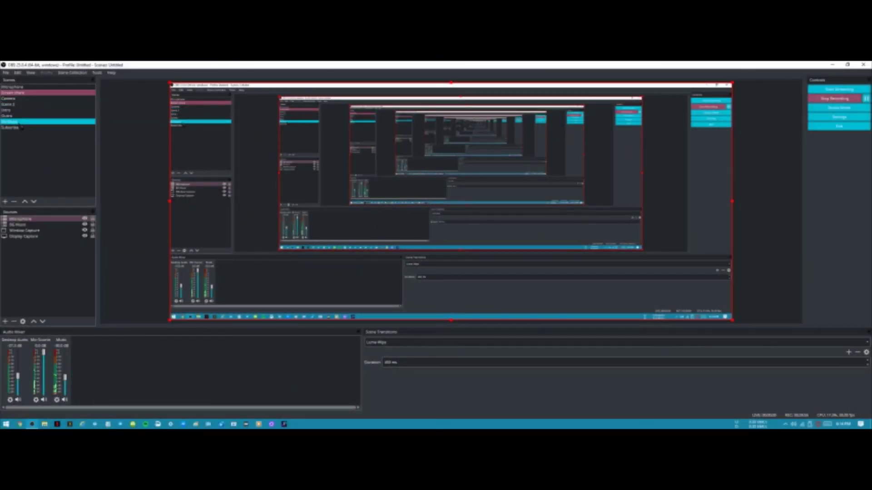
left_click(25, 110)
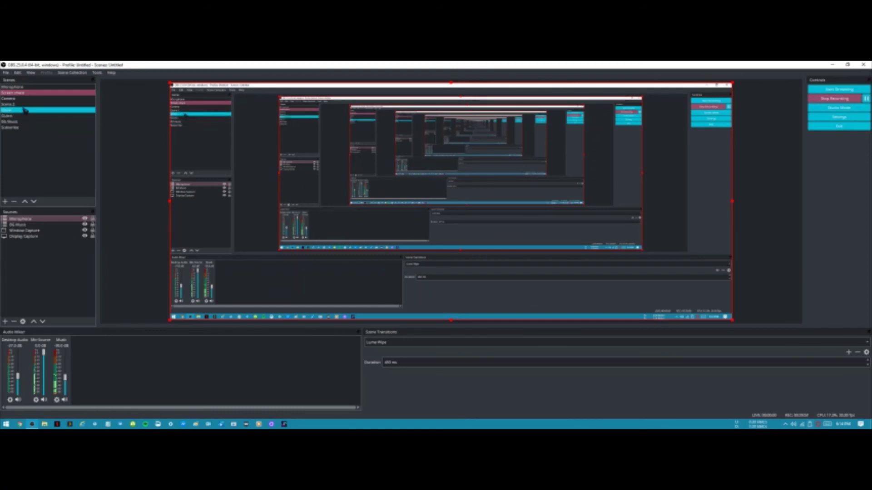
left_click(23, 104)
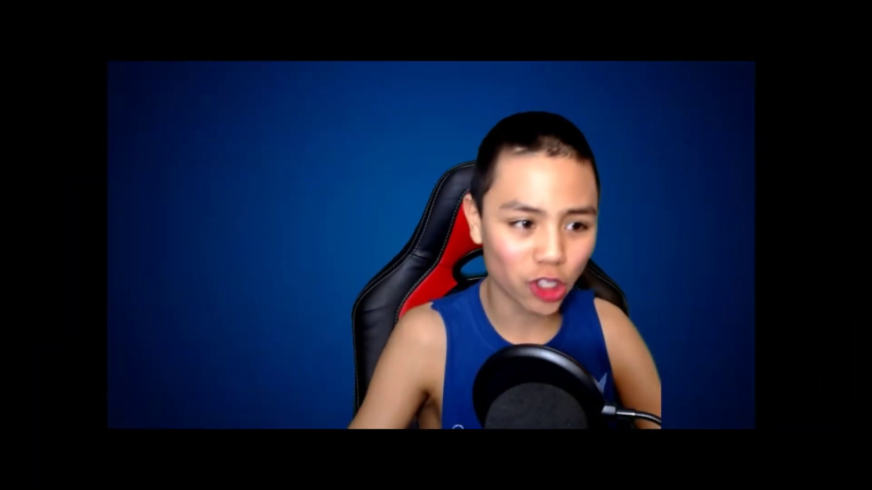